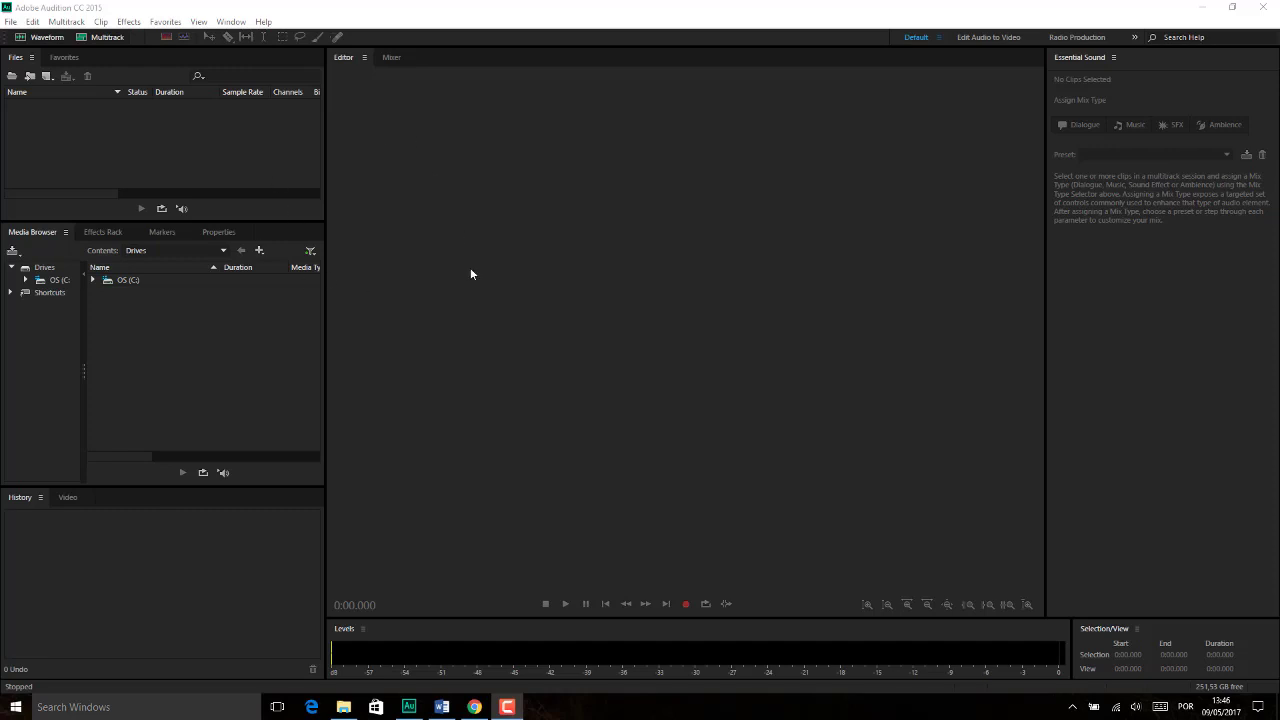
click(47, 75)
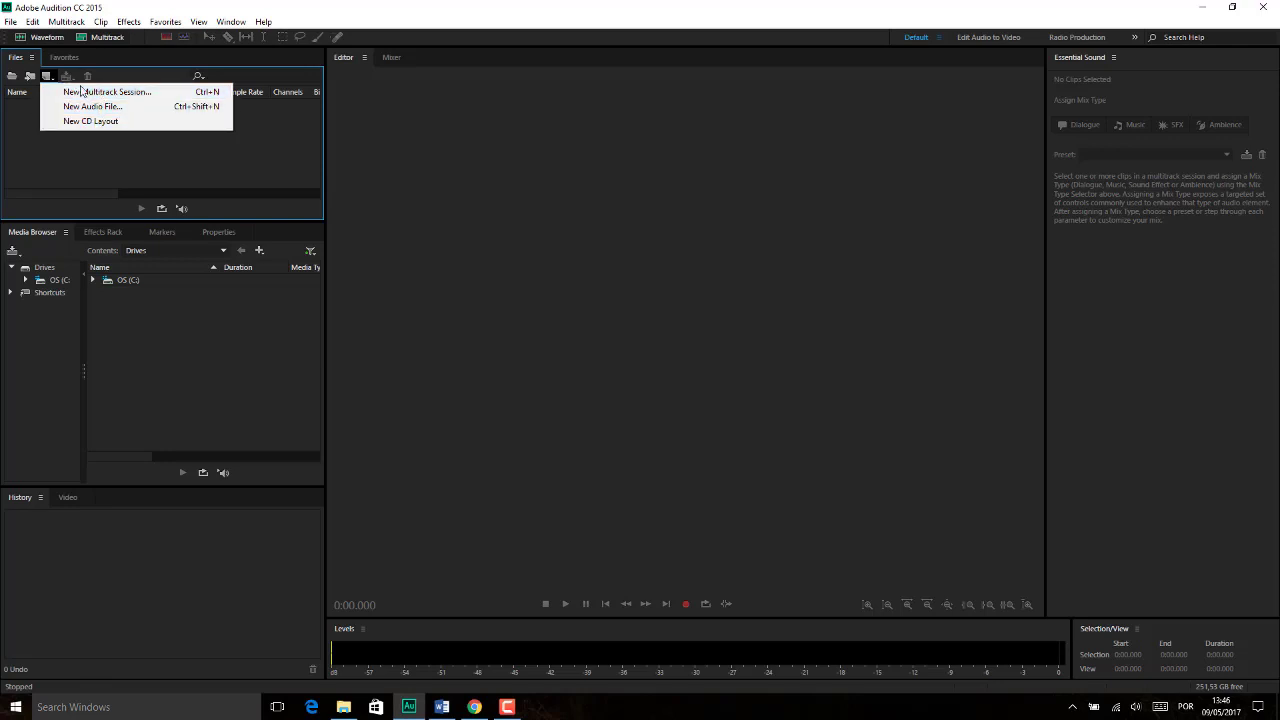
click(51, 154)
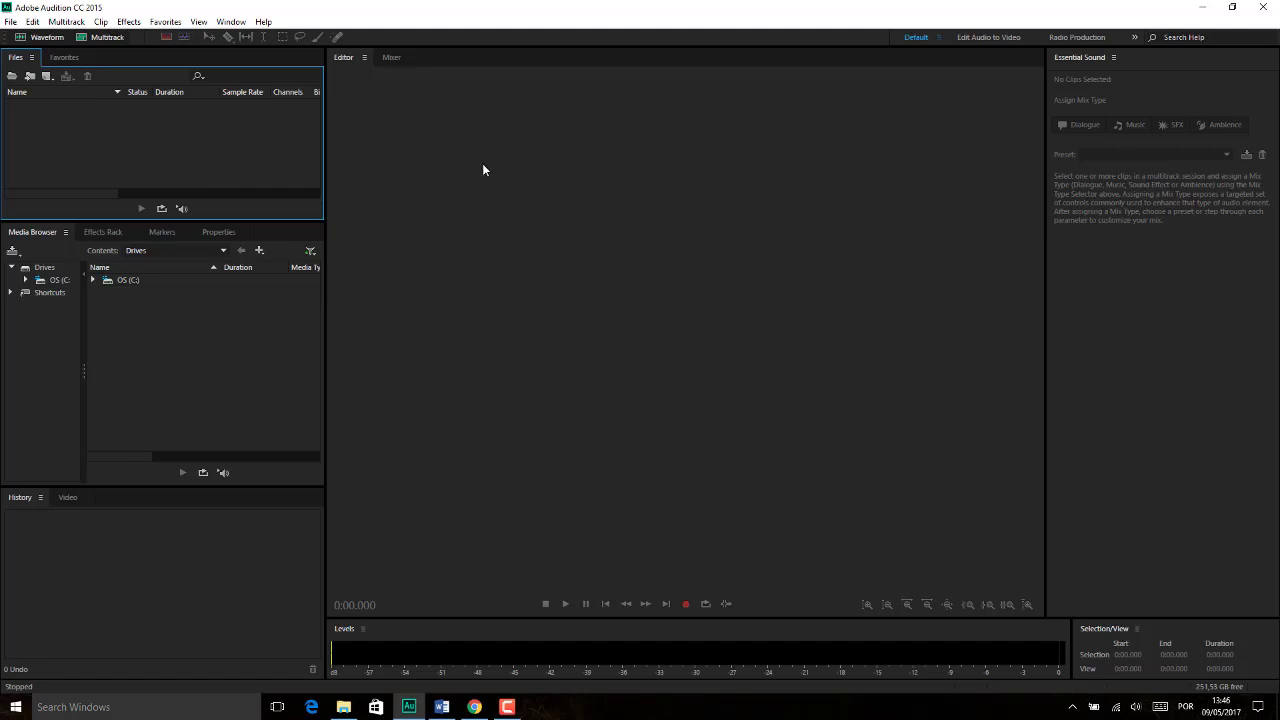
Step: Switch the workspace layout to Advanced Mixing and from there to Classic
click(222, 22)
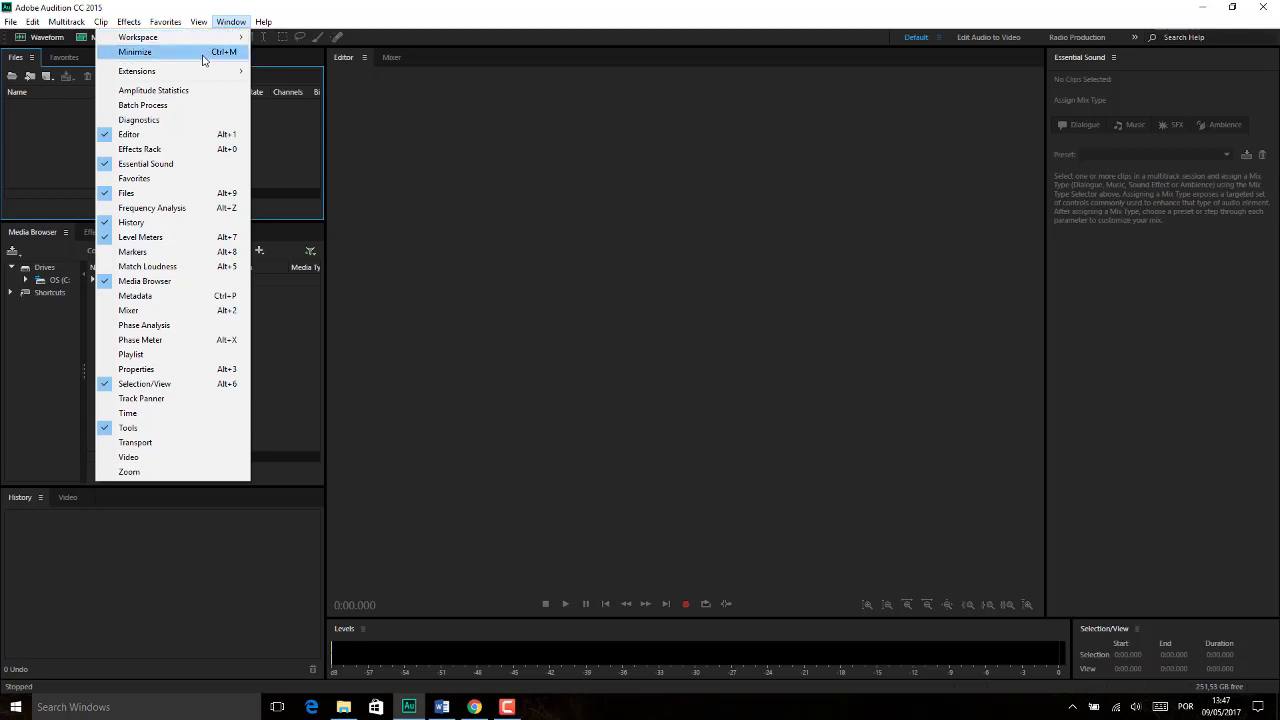
mouse_move(180, 37)
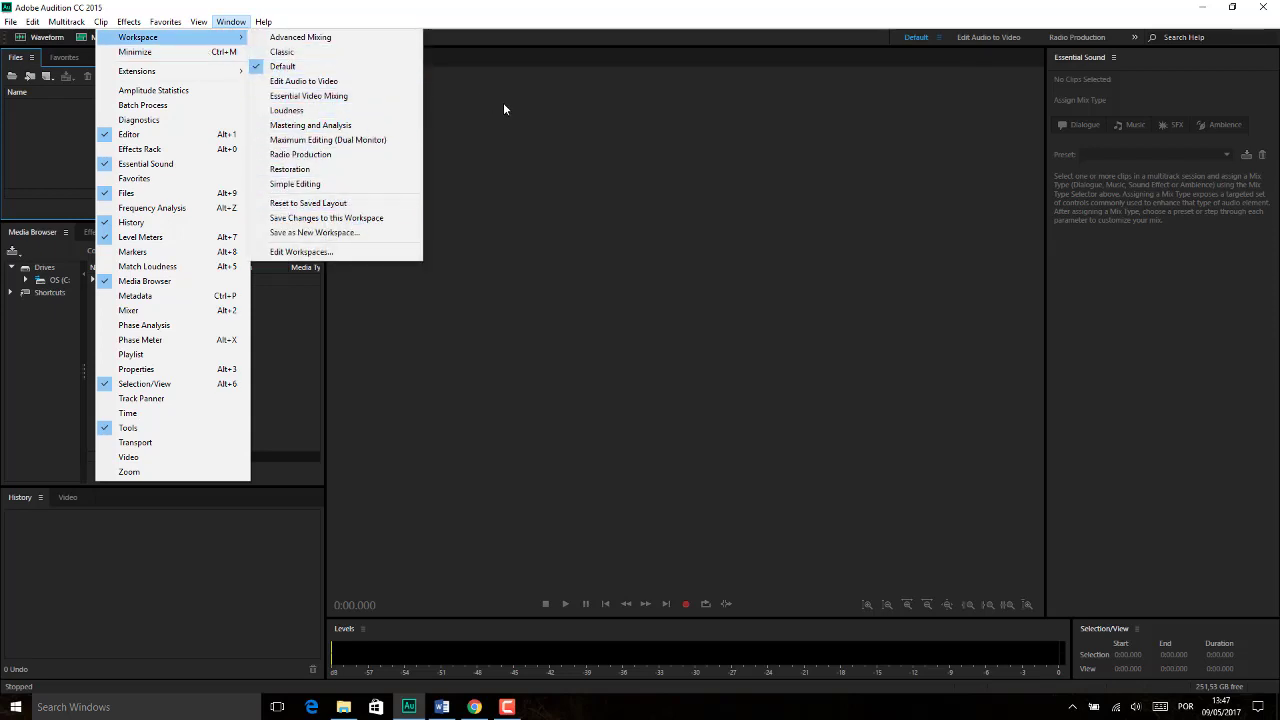
click(338, 39)
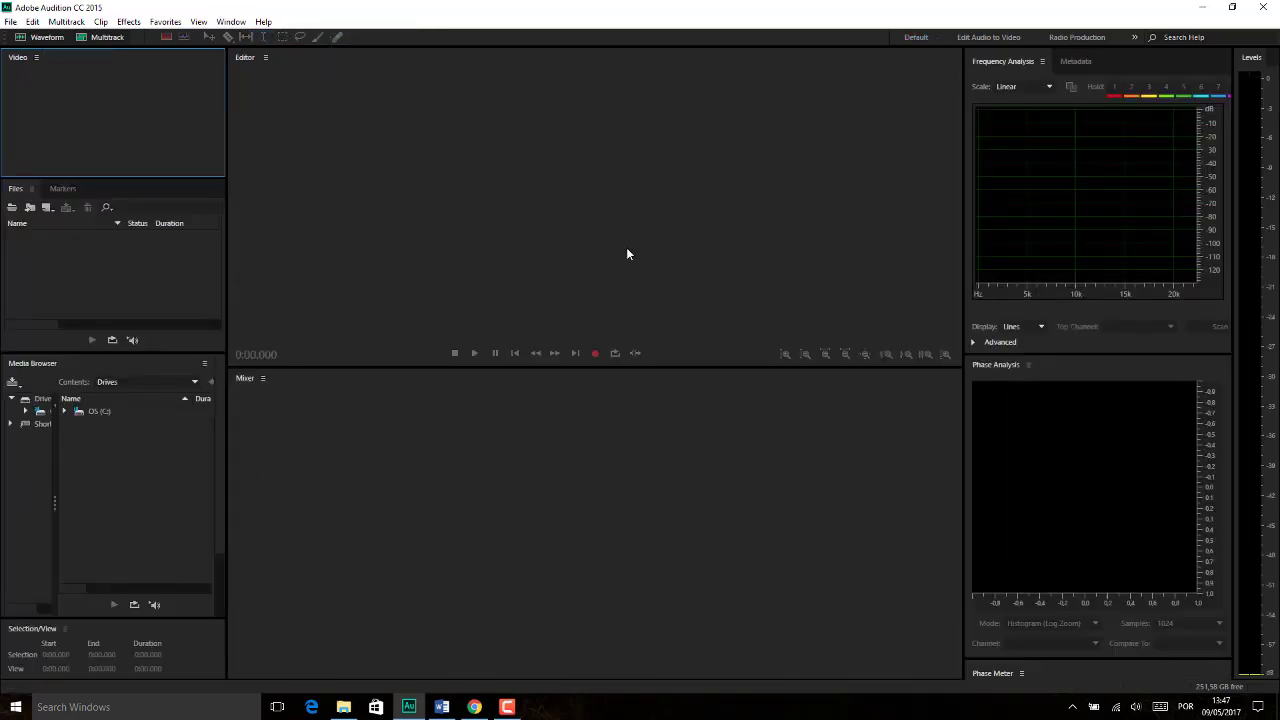
click(231, 21)
mouse_move(229, 40)
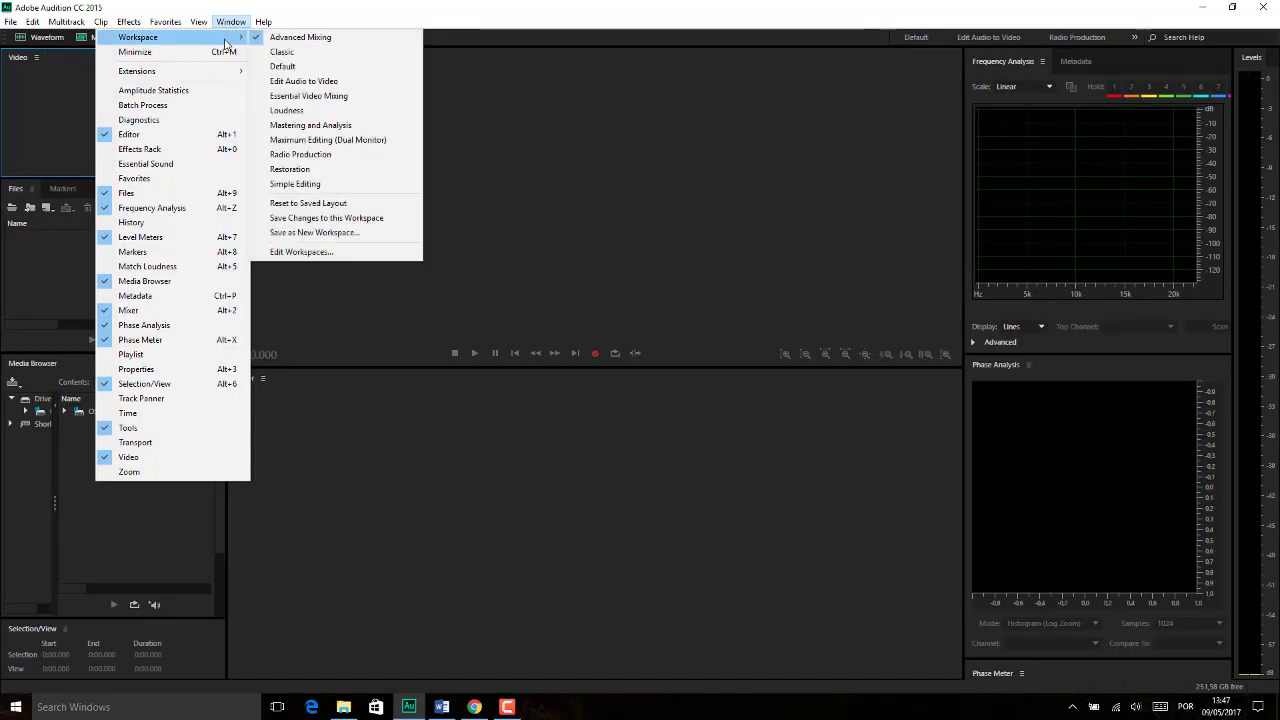
click(282, 53)
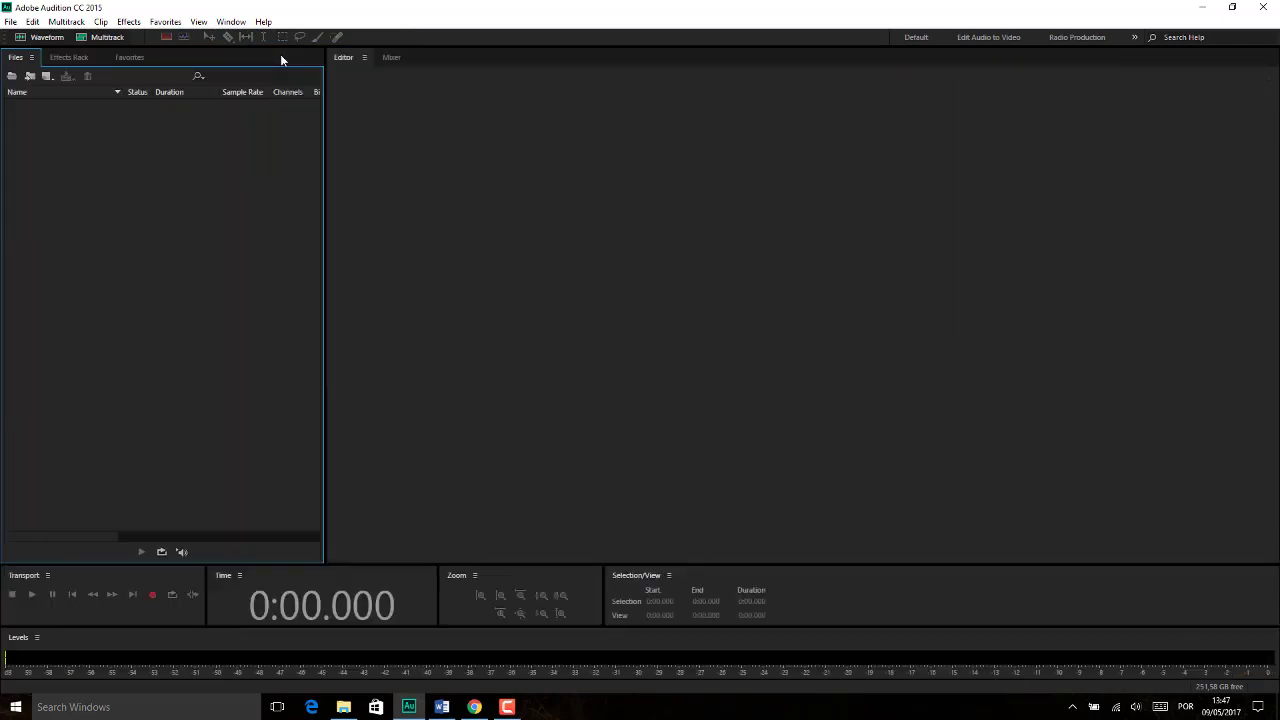
Step: Return the workspace layout to Default
click(231, 21)
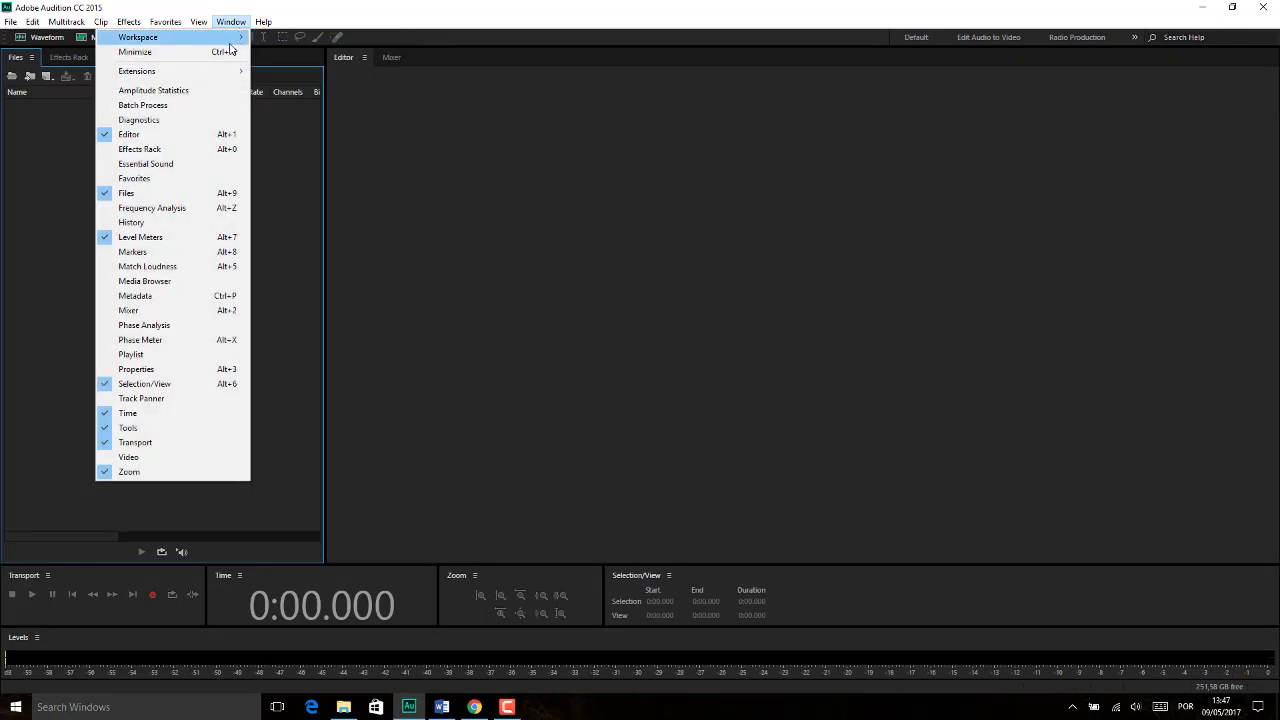
mouse_move(229, 37)
click(283, 66)
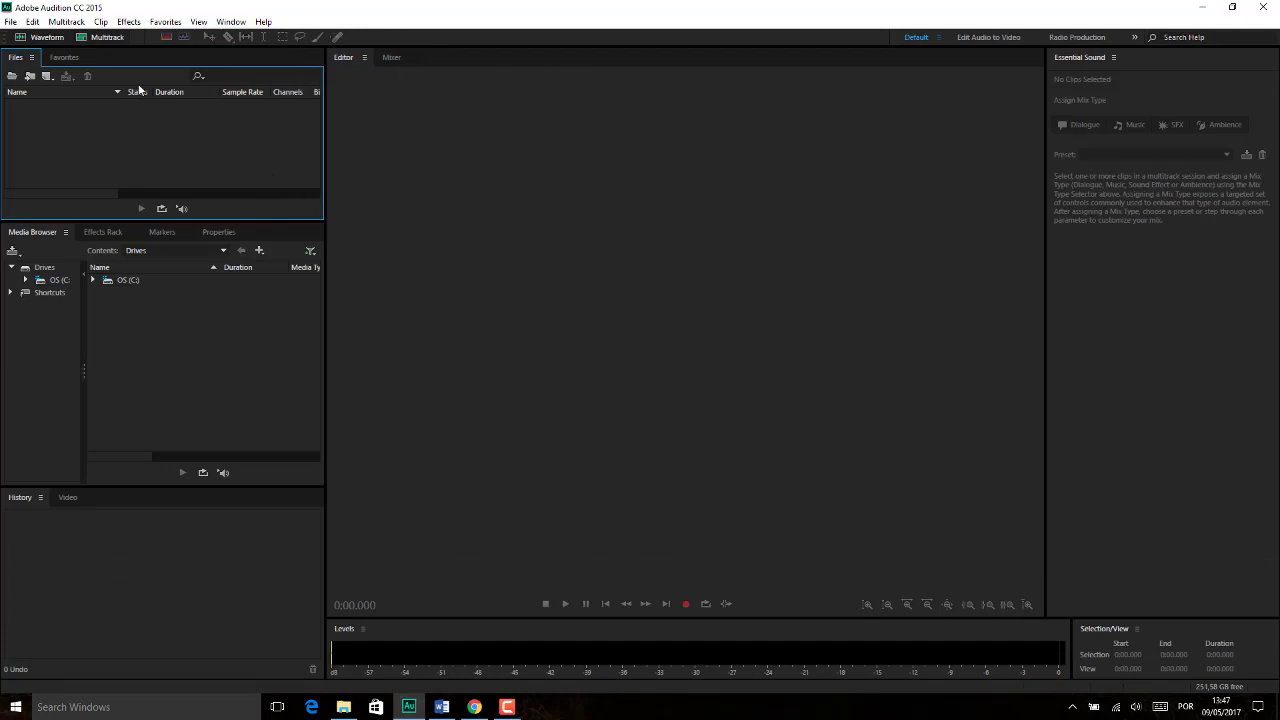
Step: Switch the workspace layout to Edit Audio to Video and from there to Essential Video Mixing
click(231, 21)
mouse_move(218, 38)
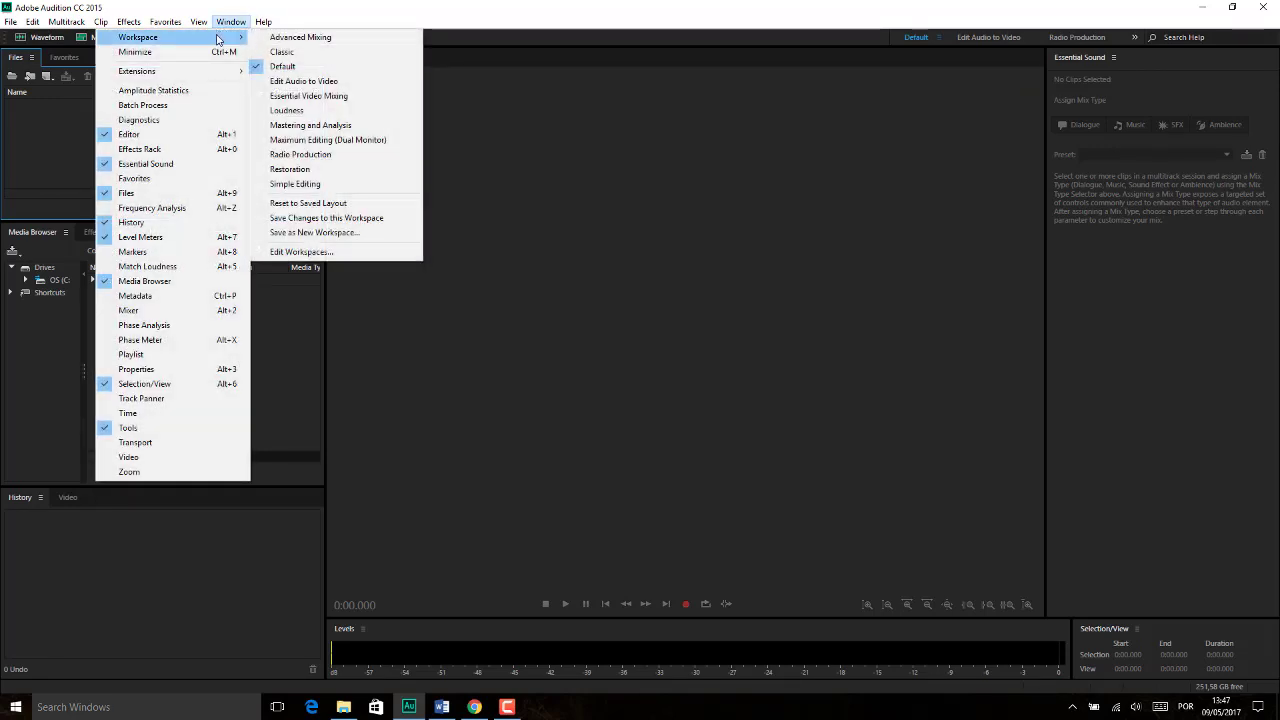
click(330, 83)
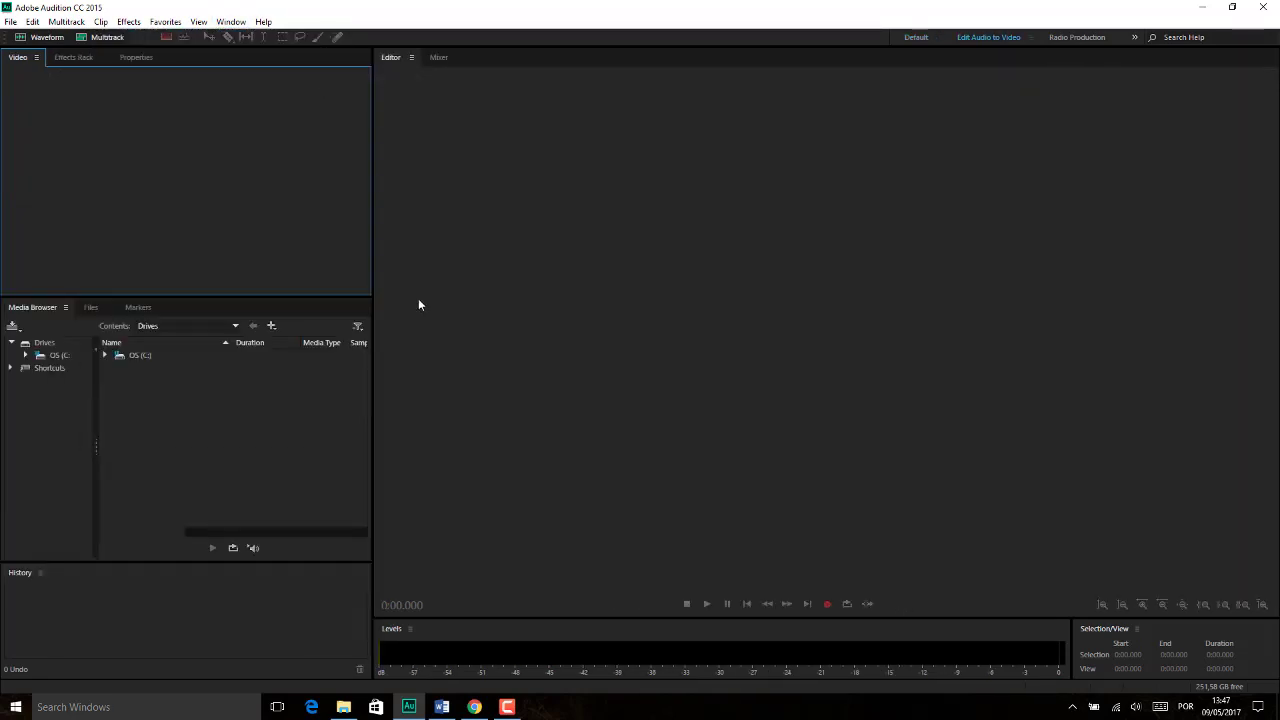
click(231, 21)
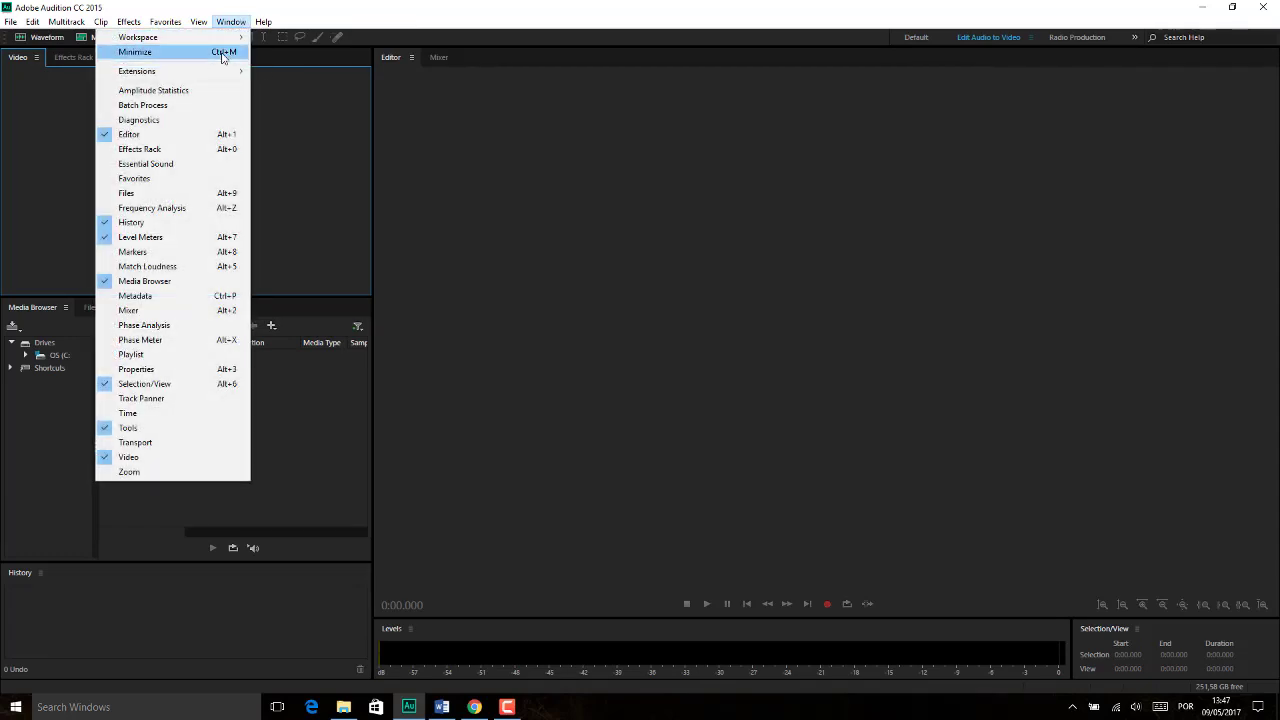
mouse_move(217, 42)
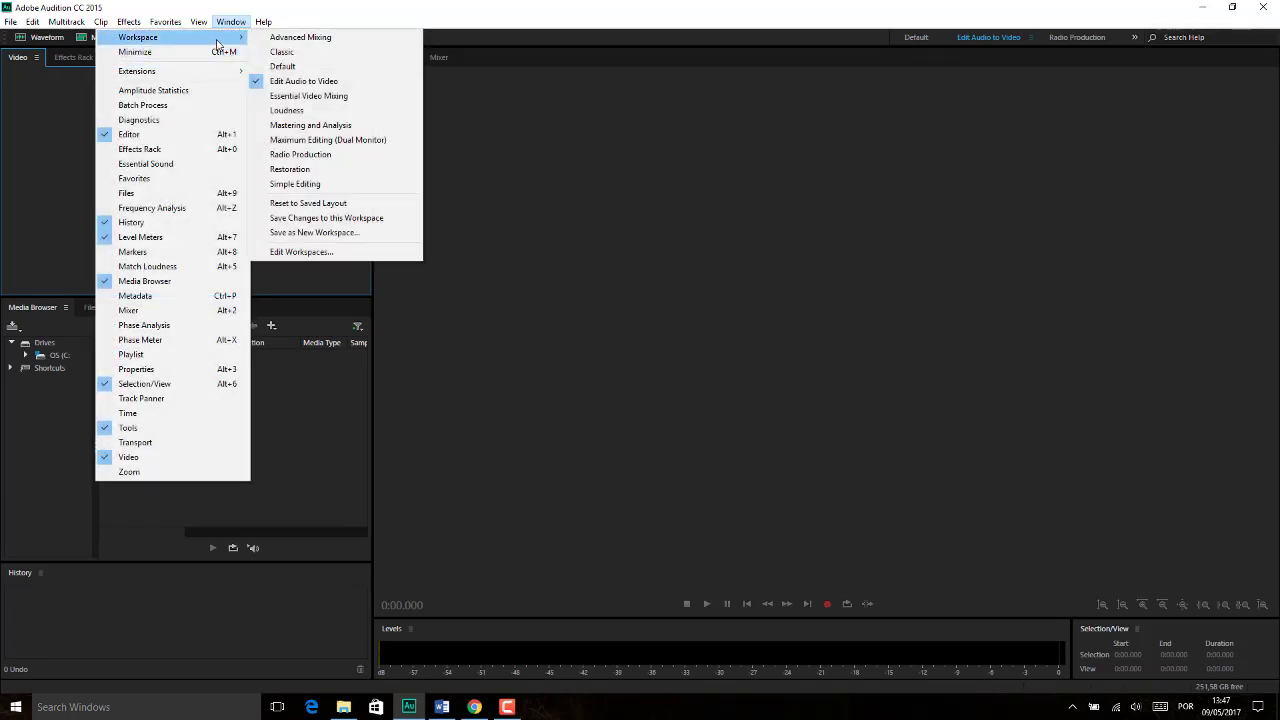
click(356, 96)
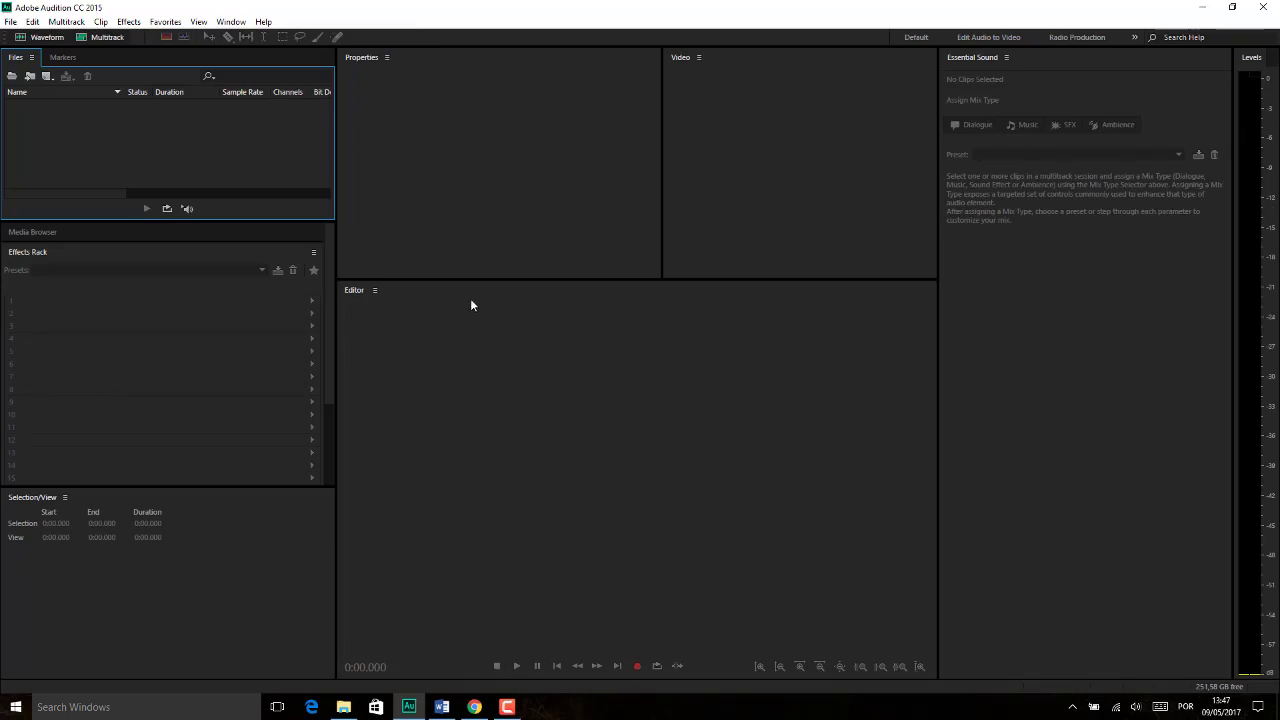
Step: Switch the workspace layout to Loudness and from there to Mastering and Analysis
click(231, 21)
mouse_move(150, 37)
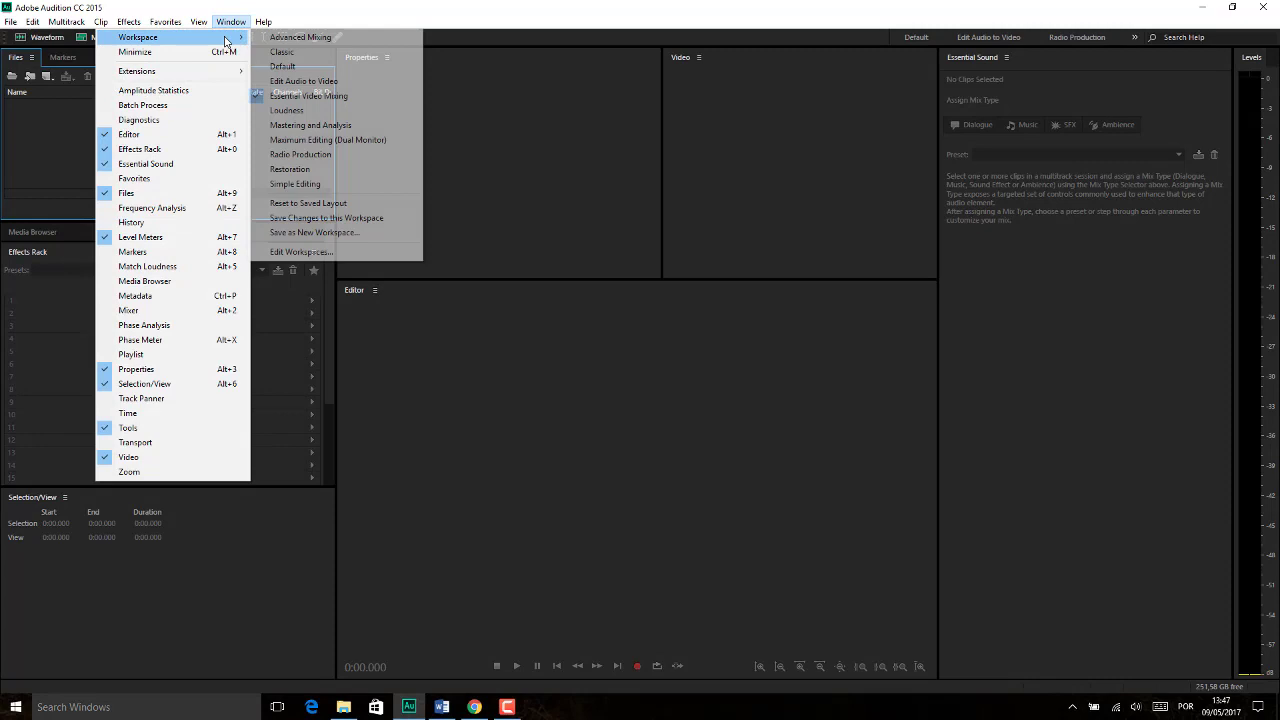
click(336, 111)
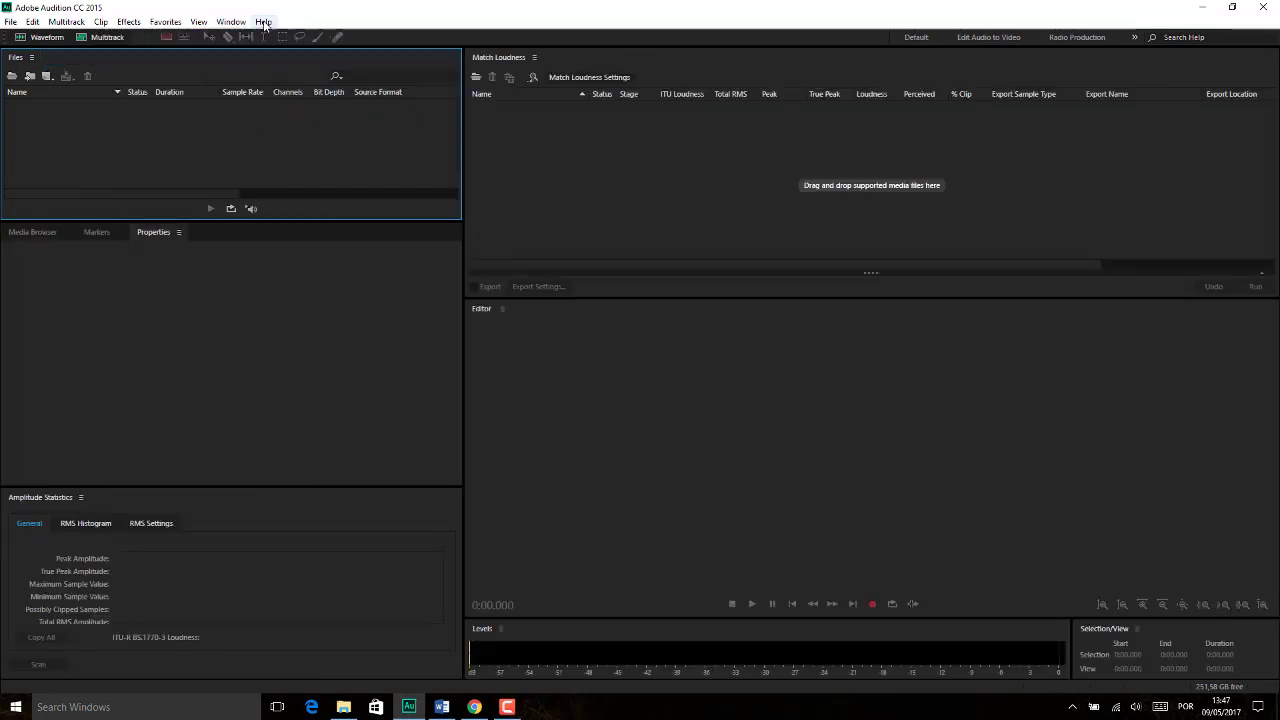
click(231, 21)
mouse_move(150, 37)
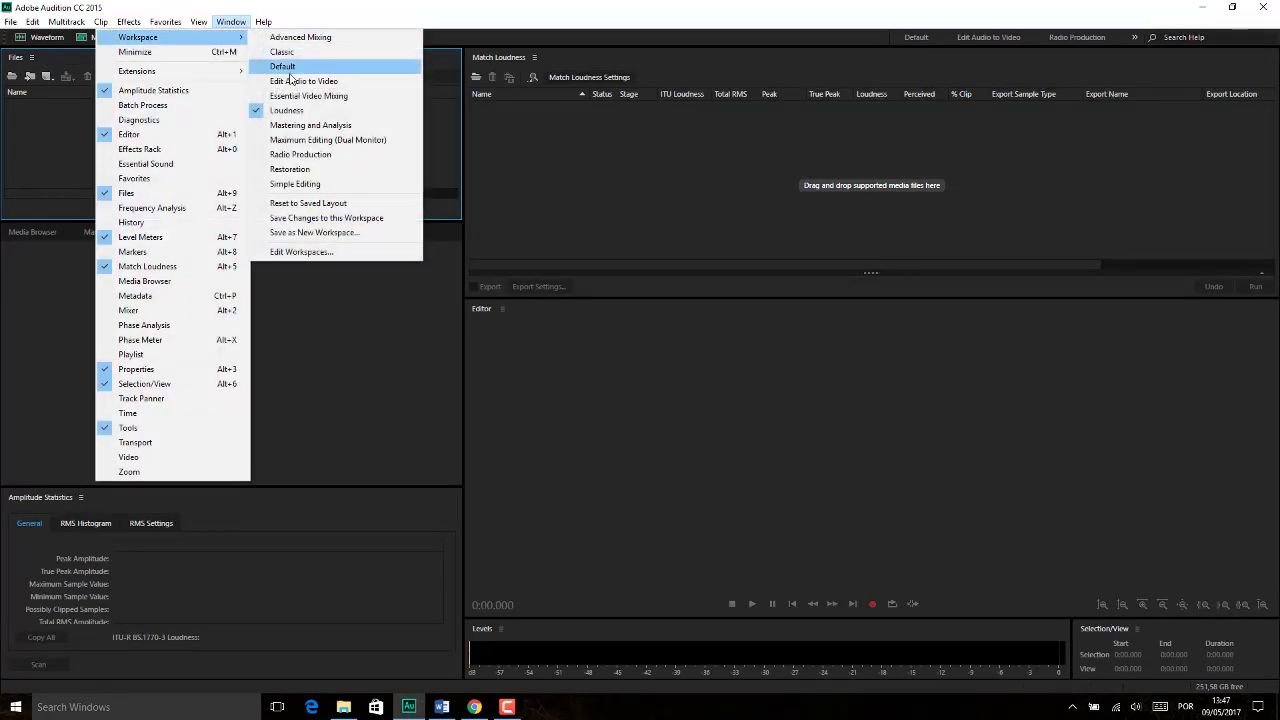
click(318, 125)
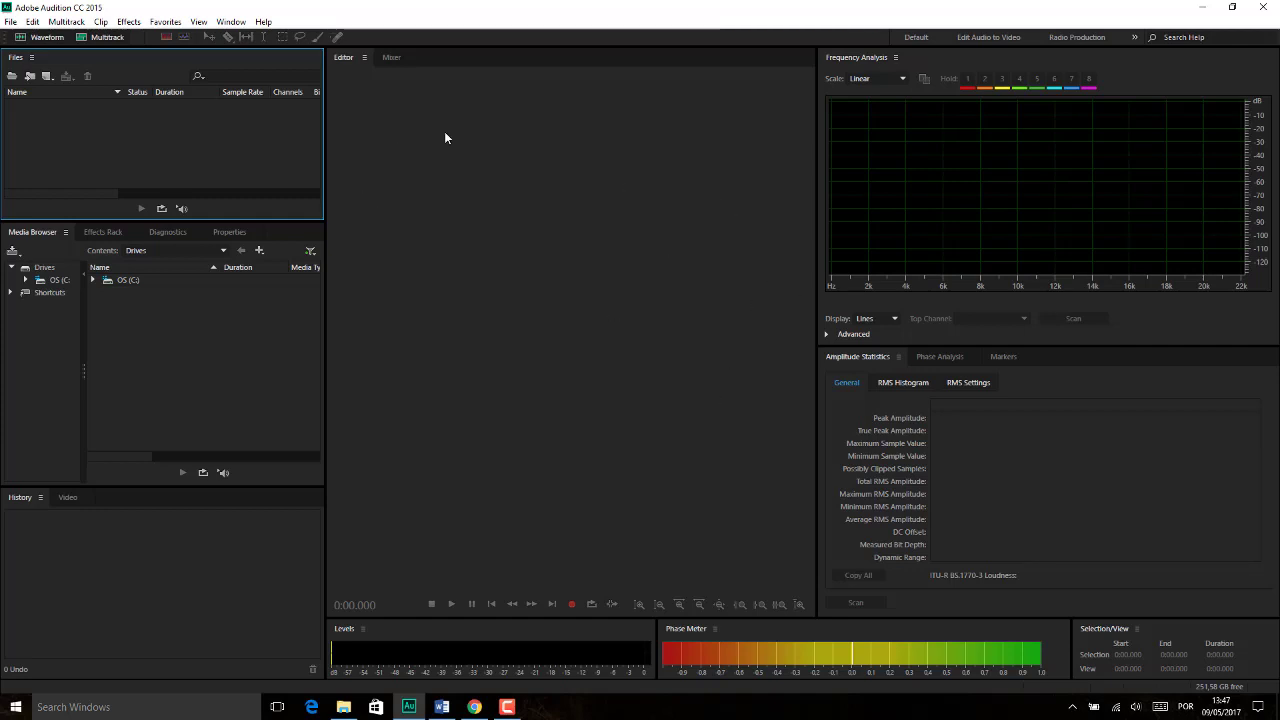
Step: Switch the workspace layout to Maximum Editing (Dual Monitor) and from there to Radio Production
click(231, 21)
mouse_move(222, 37)
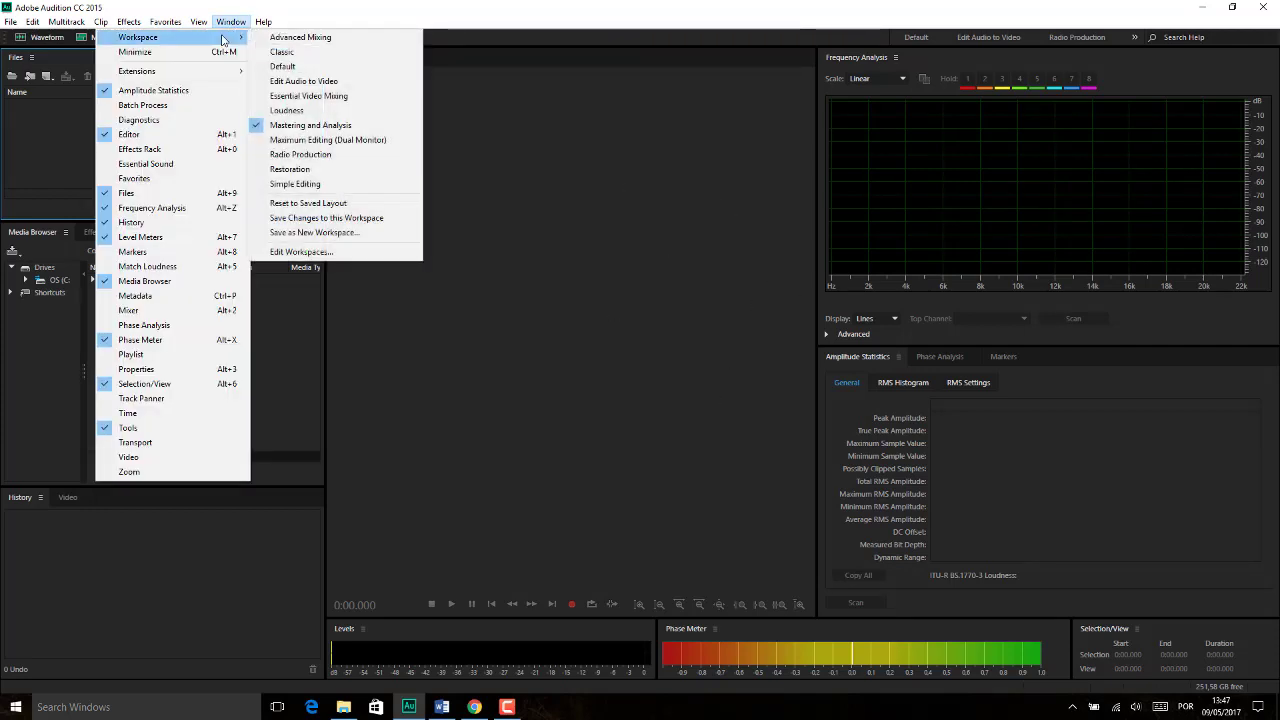
click(336, 140)
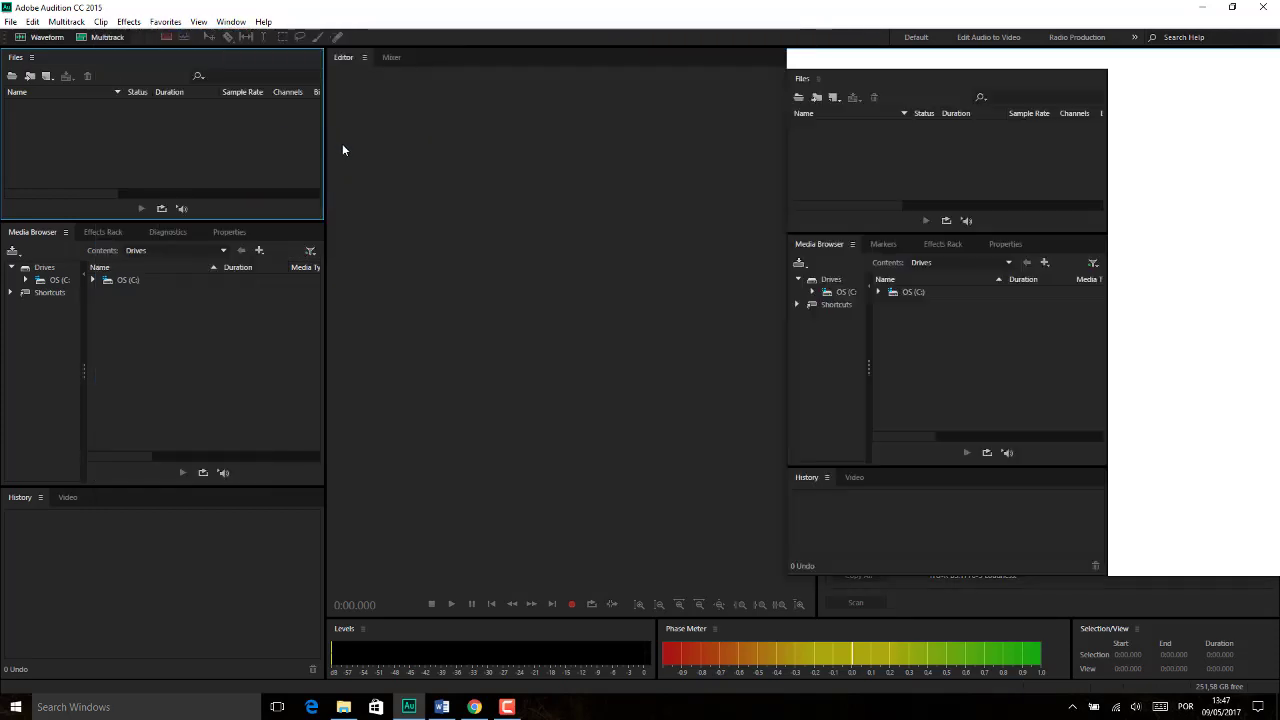
click(231, 21)
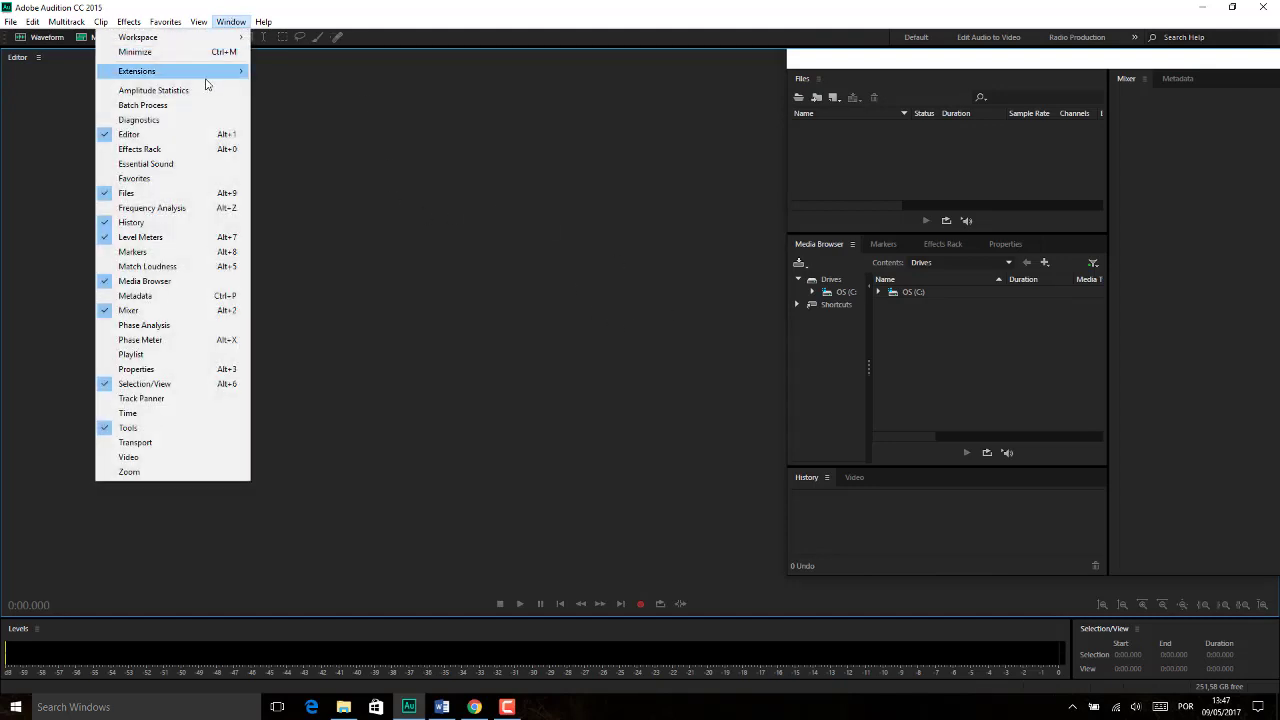
mouse_move(212, 38)
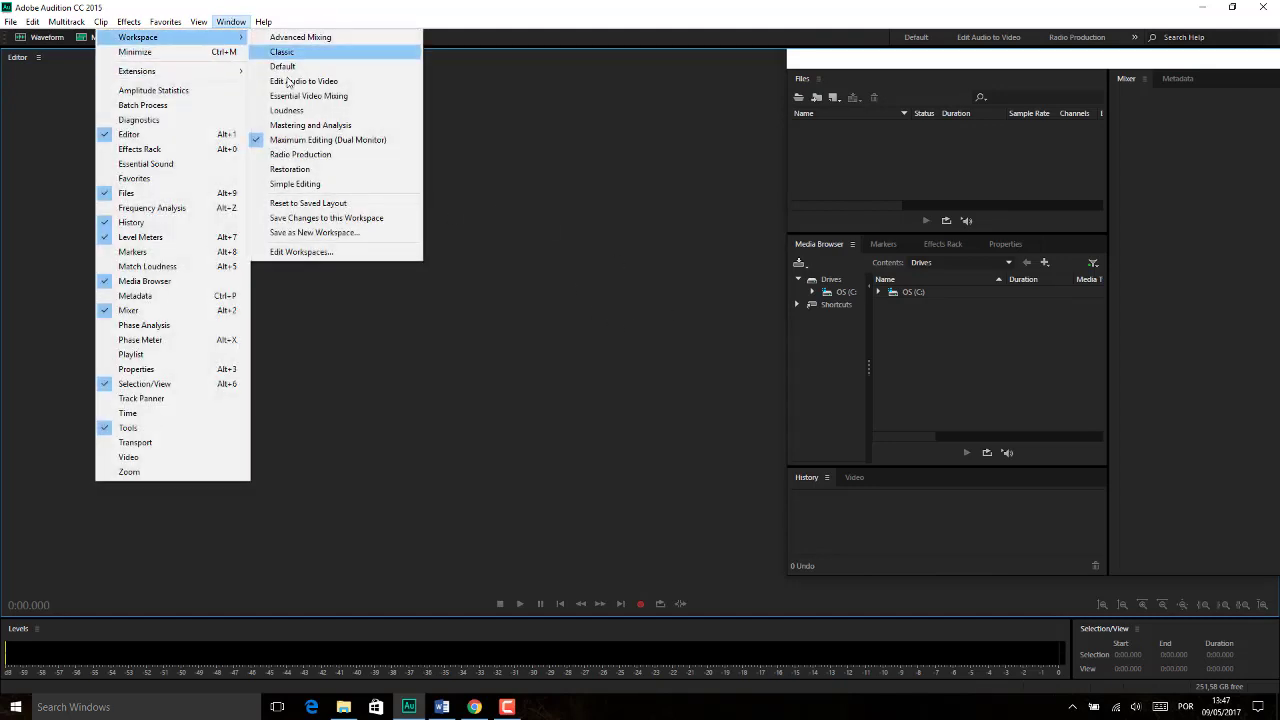
click(342, 150)
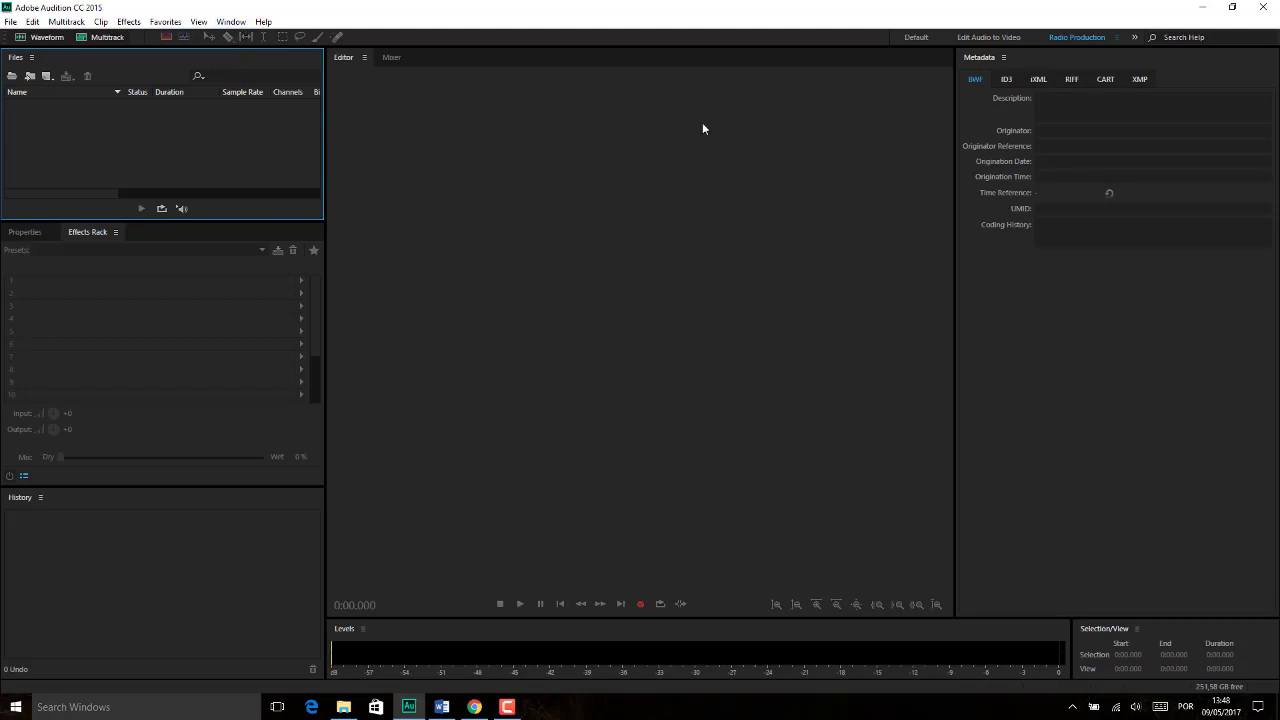
Step: Try the Simple Editing workspace and go back to the Default workspace
click(231, 21)
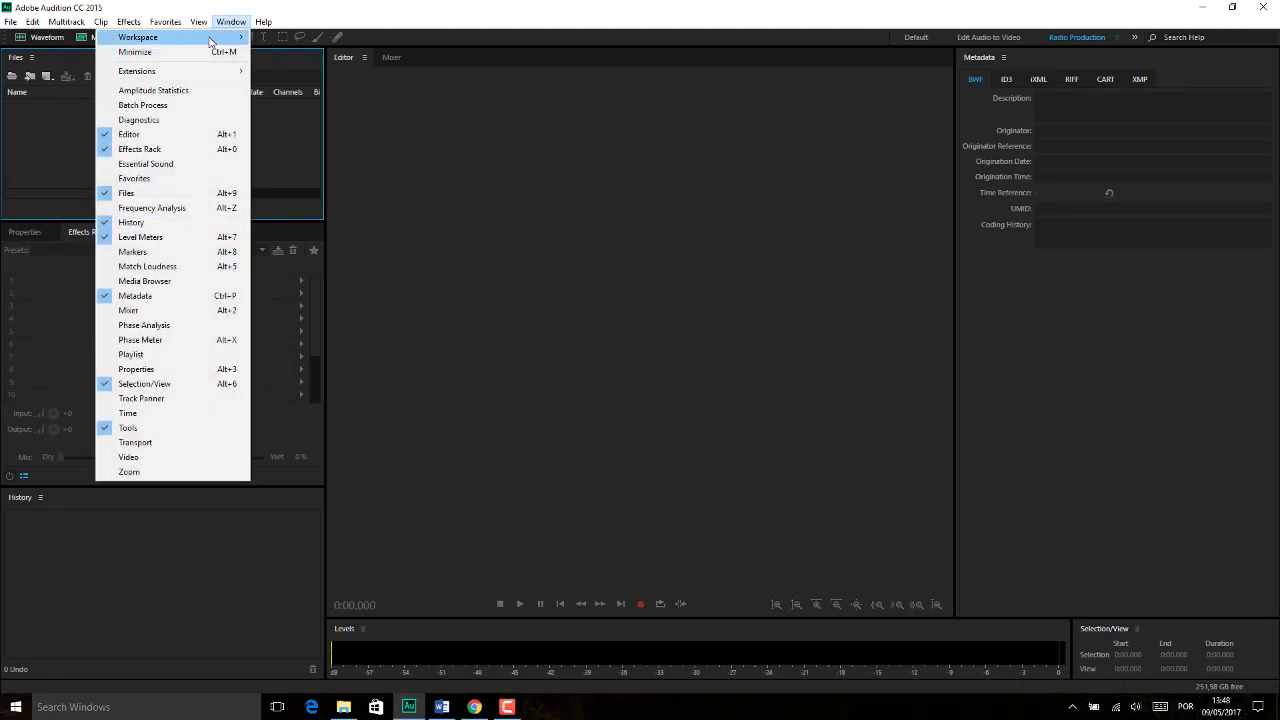
mouse_move(210, 40)
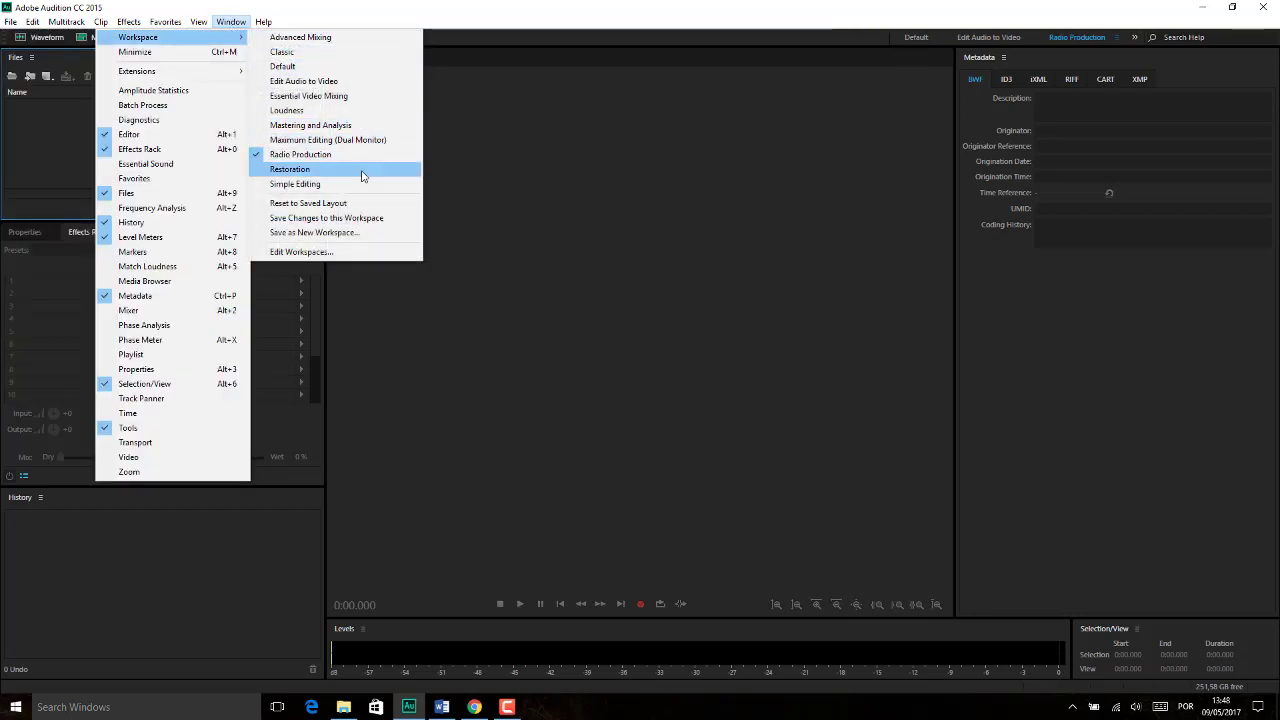
click(362, 191)
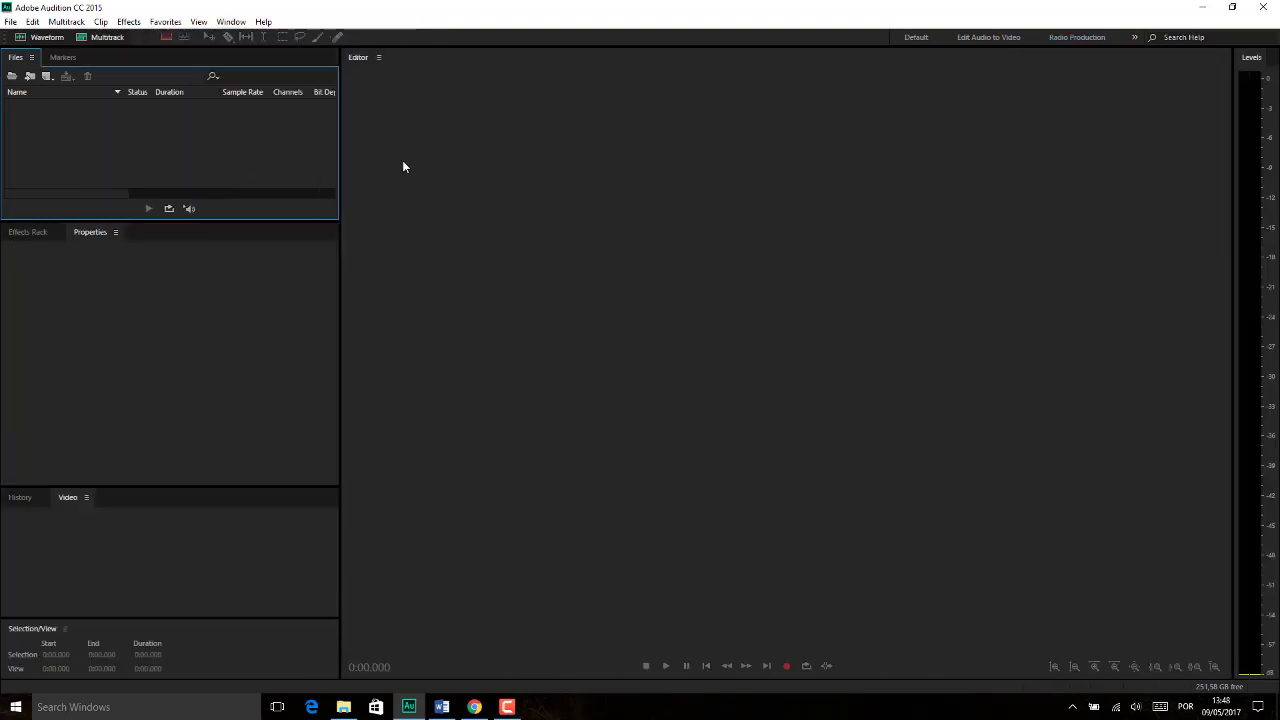
click(231, 21)
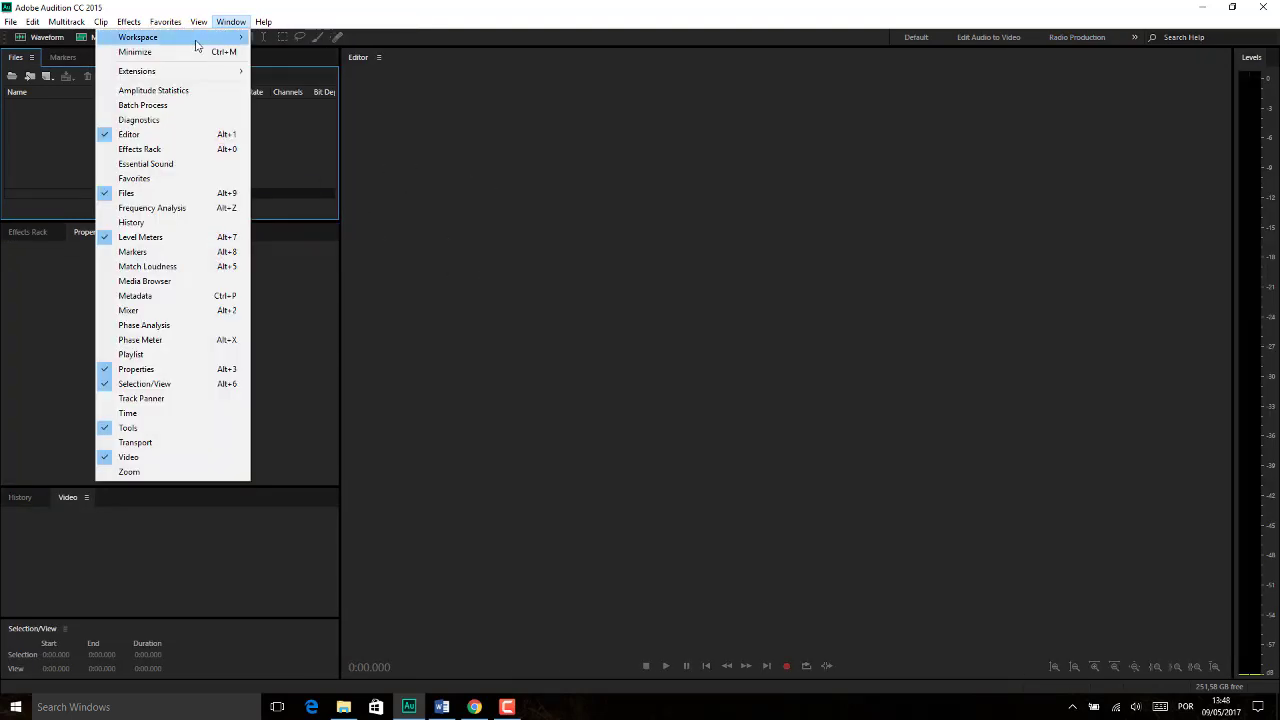
mouse_move(218, 45)
click(320, 65)
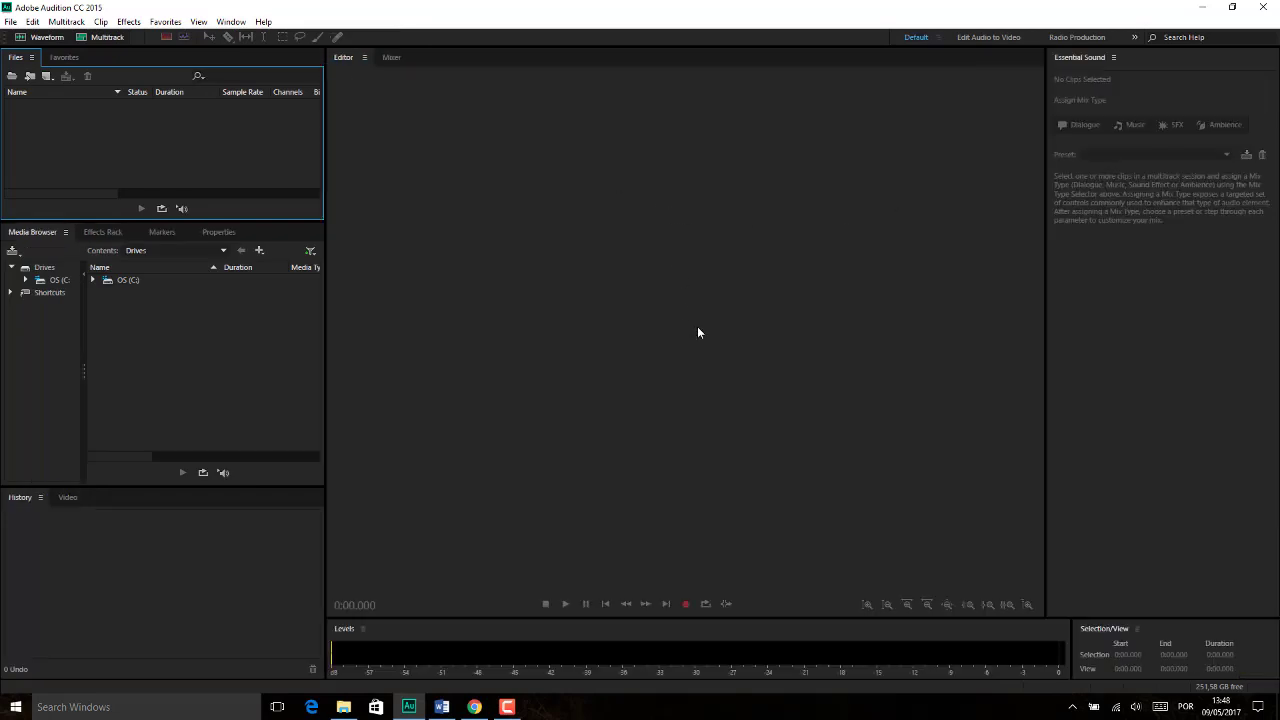
Step: Open the audio file "Music Tracks - summerwhistling" in the waveform editor
click(12, 77)
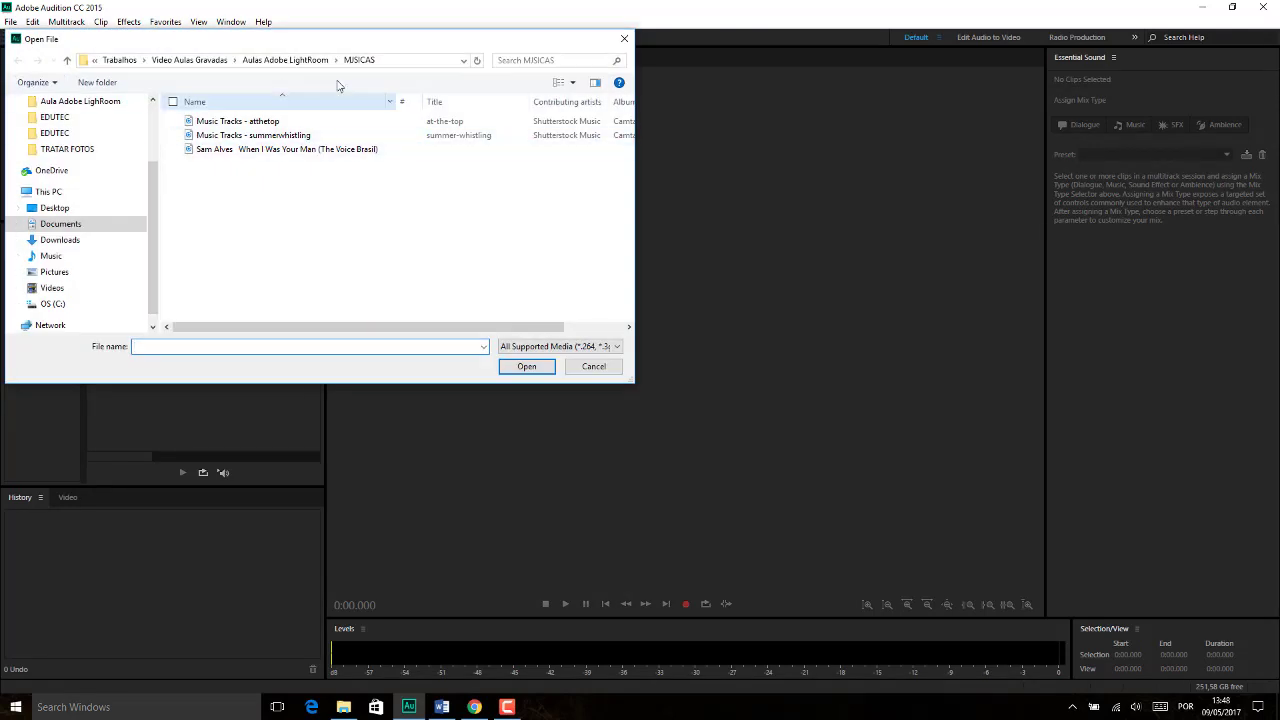
click(280, 137)
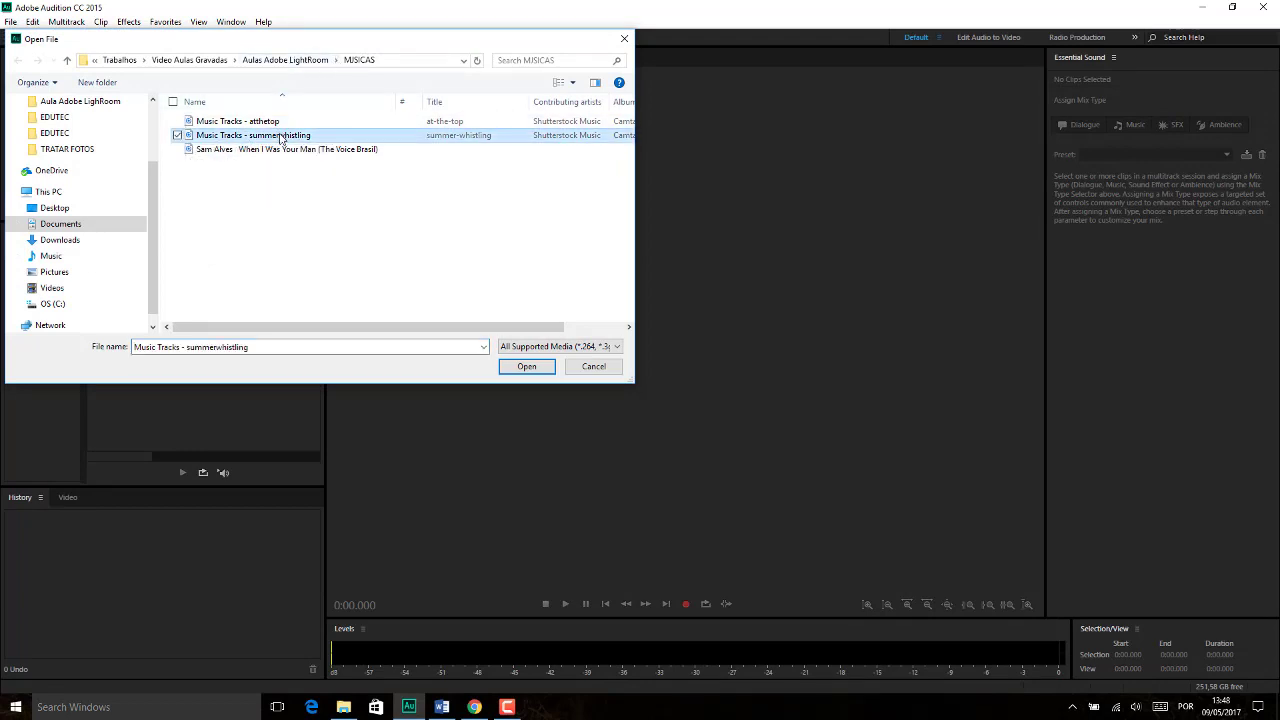
click(527, 367)
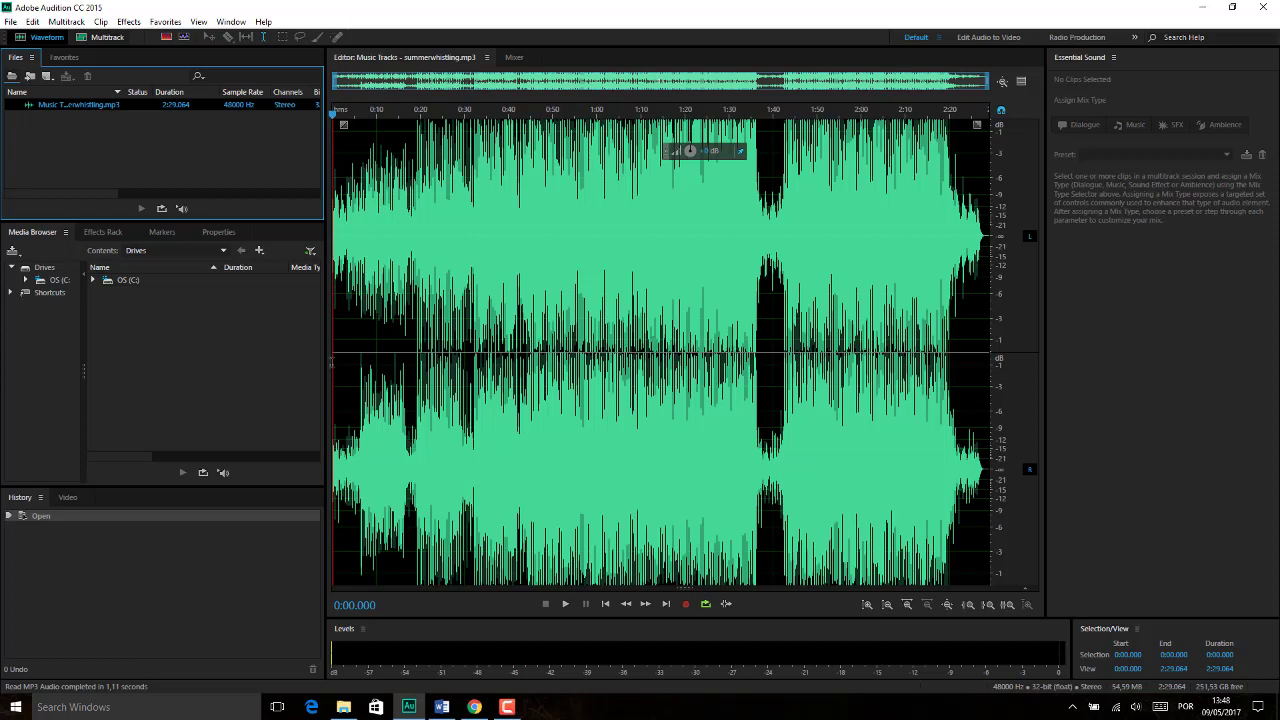
Step: Scrub the playhead along the waveform's time ruler to about 0:17, forward to about 1:05 and back to about 0:51
drag(334, 120, 409, 121)
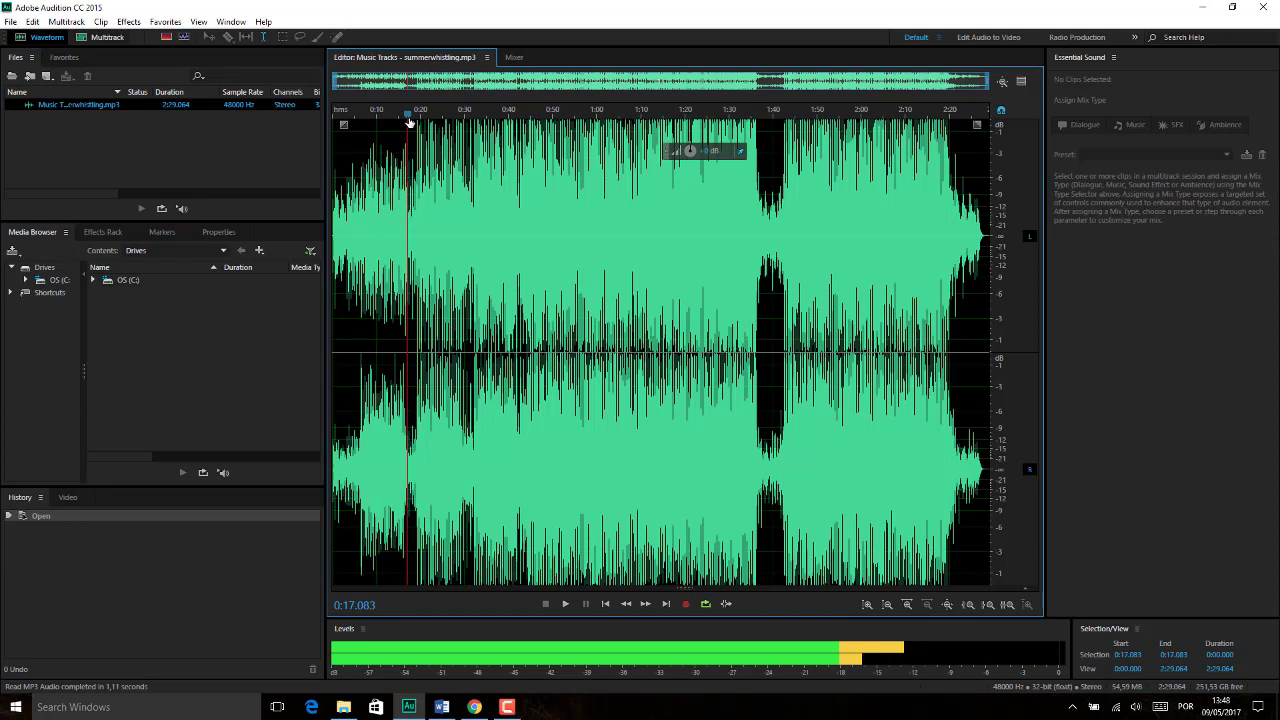
drag(409, 121, 622, 128)
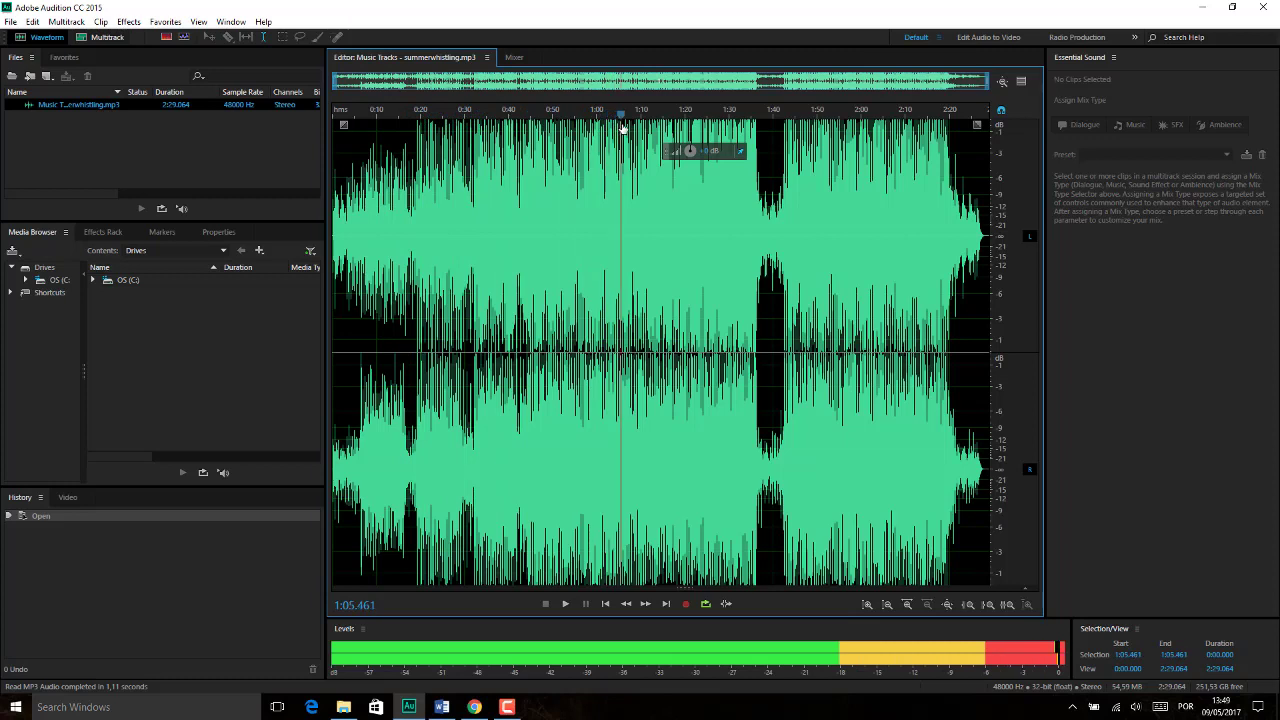
drag(622, 128, 557, 128)
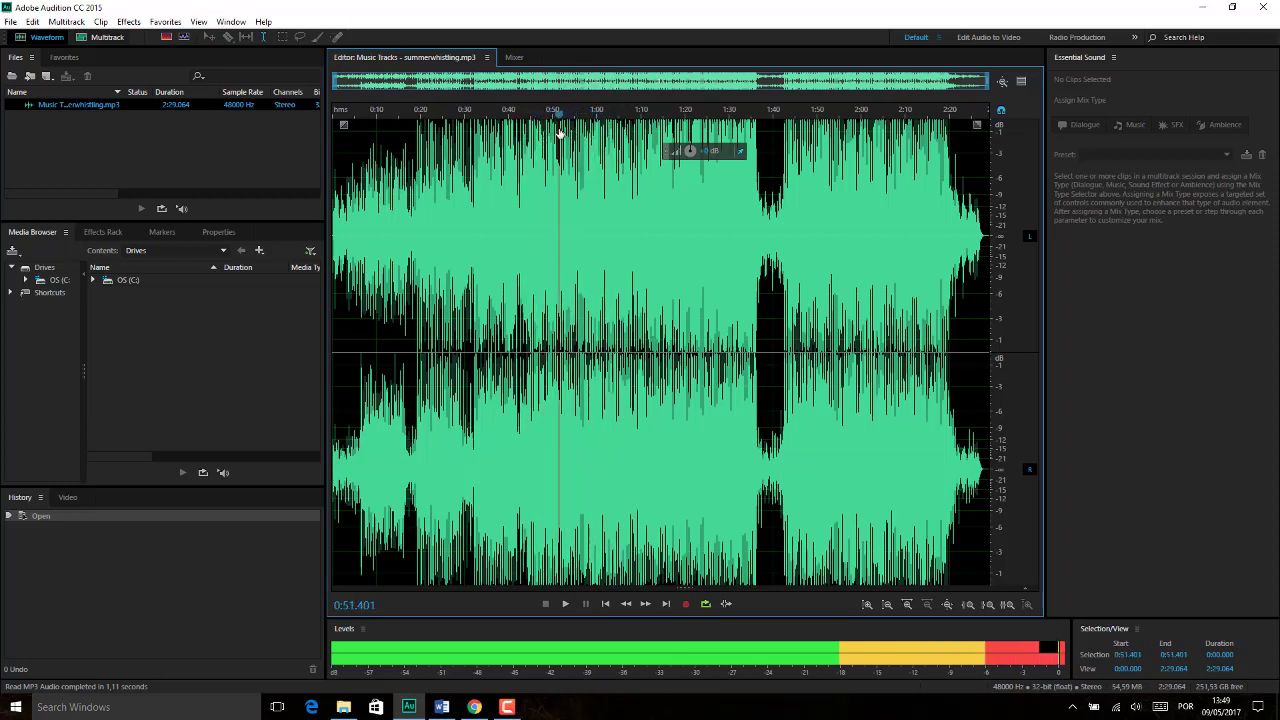
Step: Place the playhead directly at several successive points in the waveform, ending at about 1:53
click(488, 272)
click(607, 290)
click(697, 312)
click(830, 326)
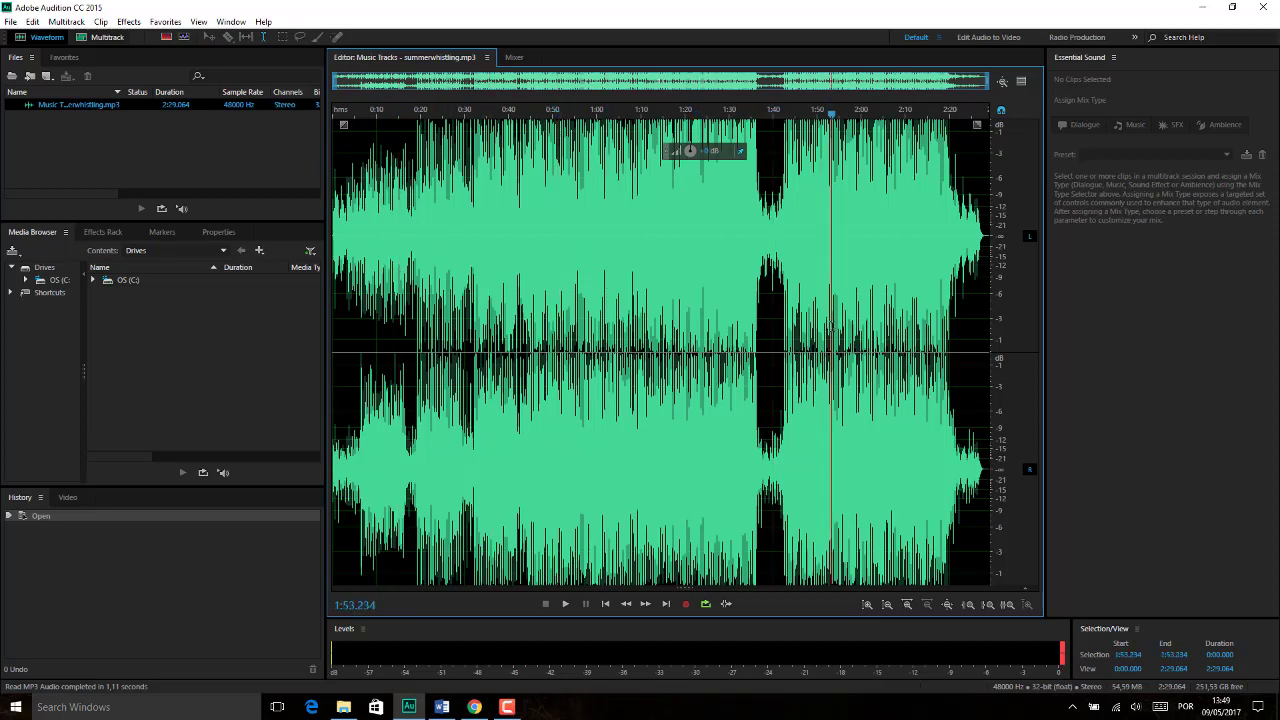
Step: Place the playhead at successively earlier points in the waveform, through about 0:16, ending at the very beginning
click(597, 328)
click(531, 328)
click(456, 324)
click(404, 336)
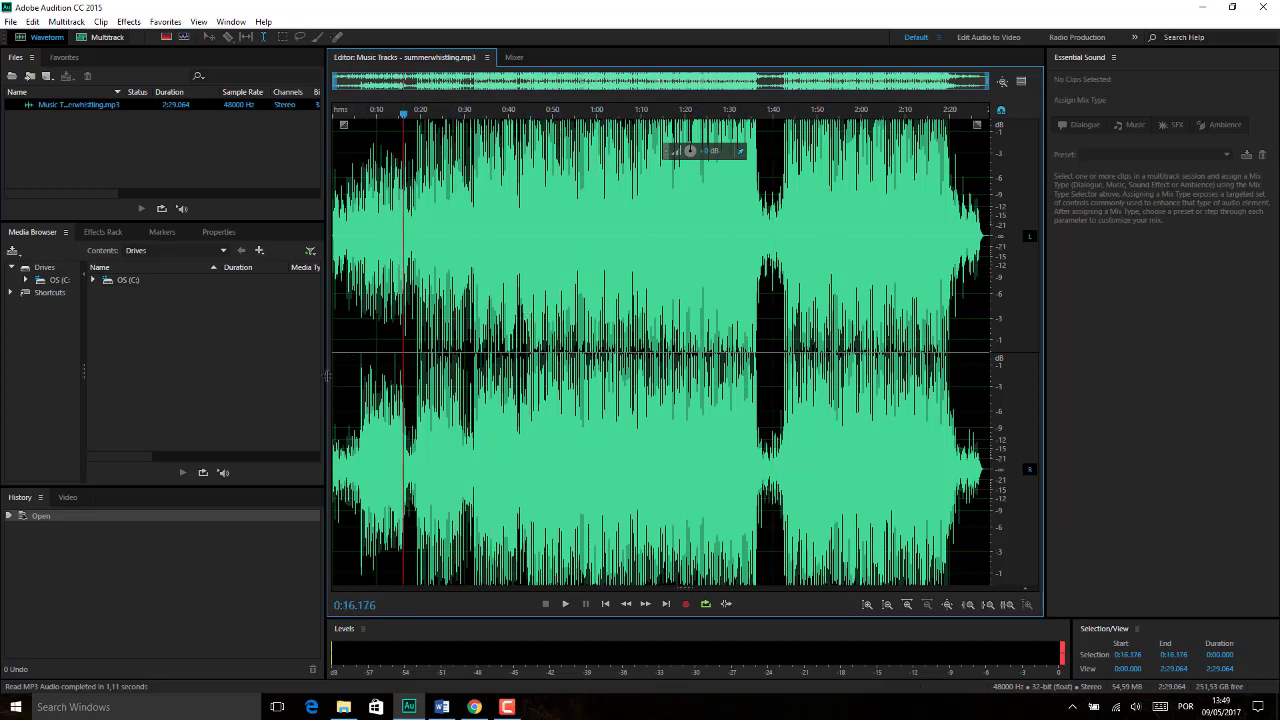
click(334, 350)
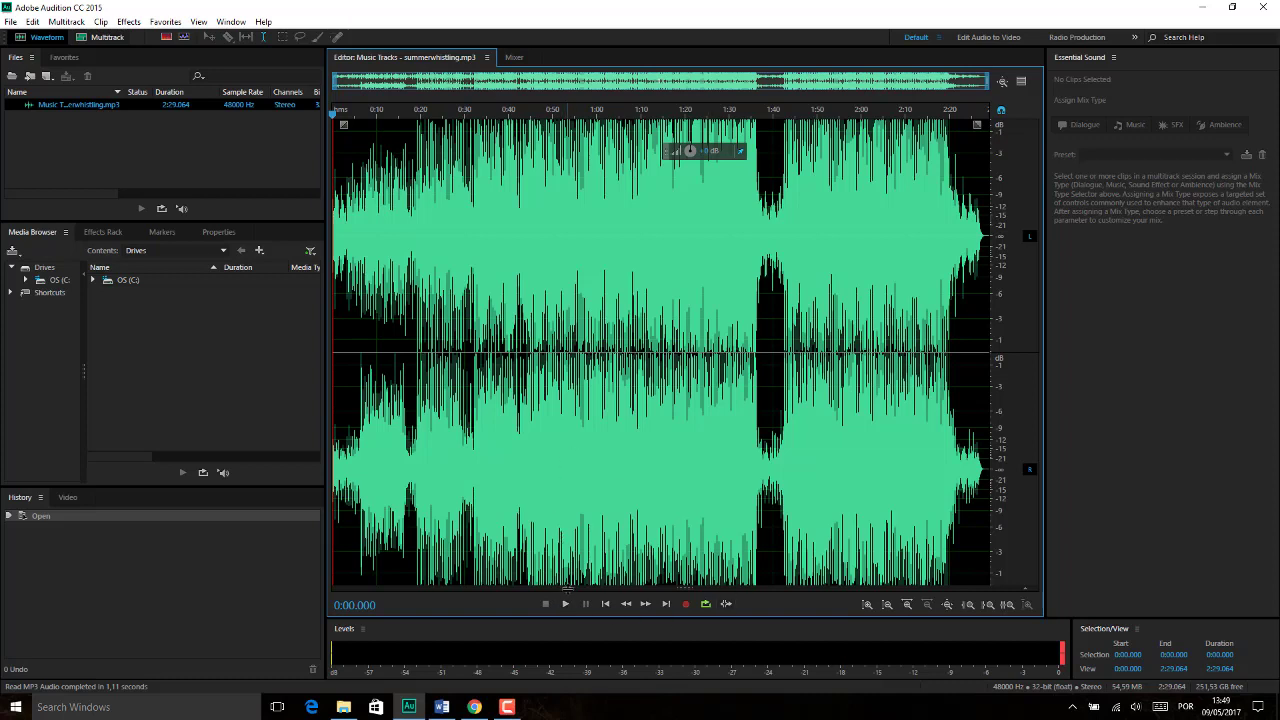
Step: Play the track from the beginning, stop it at about 0:03, and resume playback until pausing at about 0:05
click(565, 604)
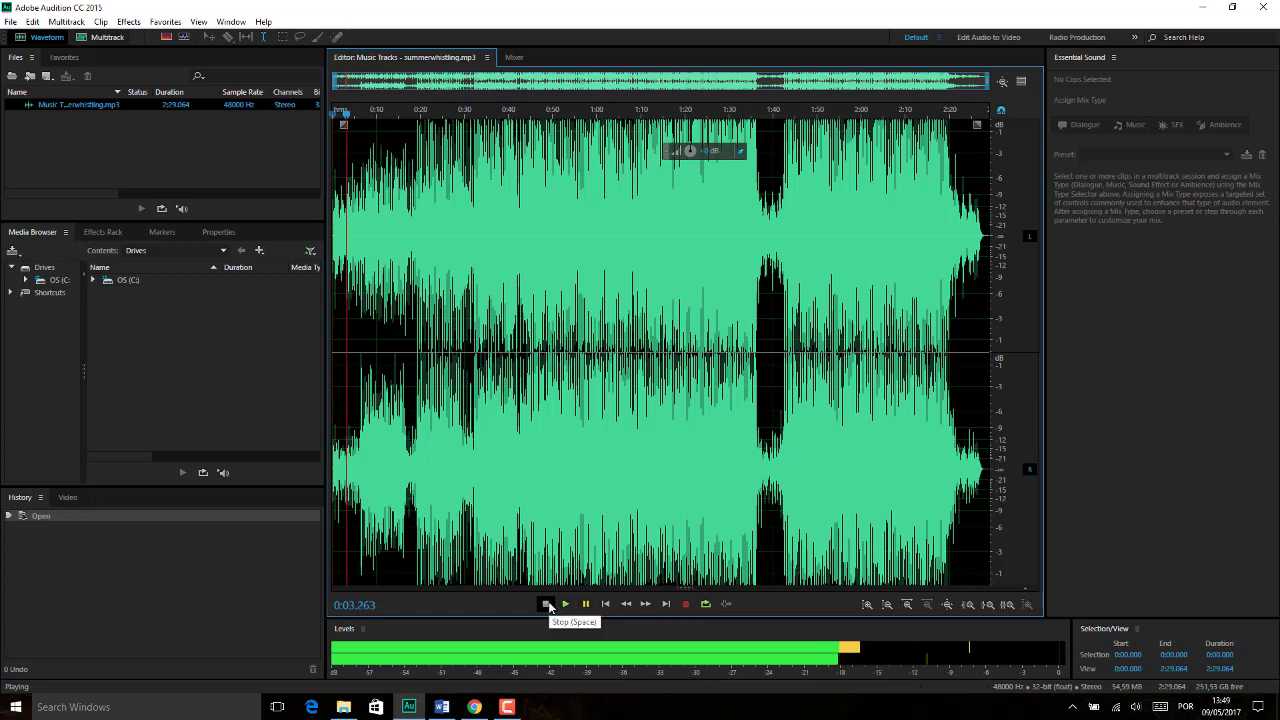
click(546, 605)
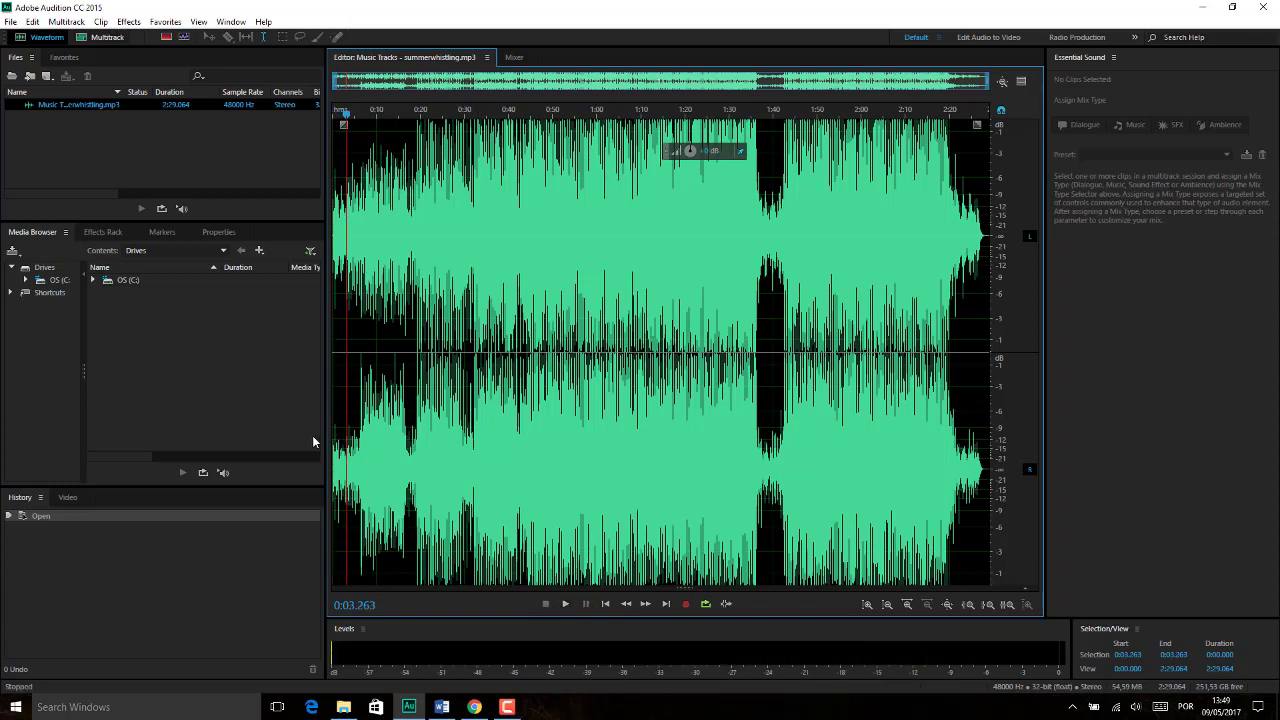
click(566, 604)
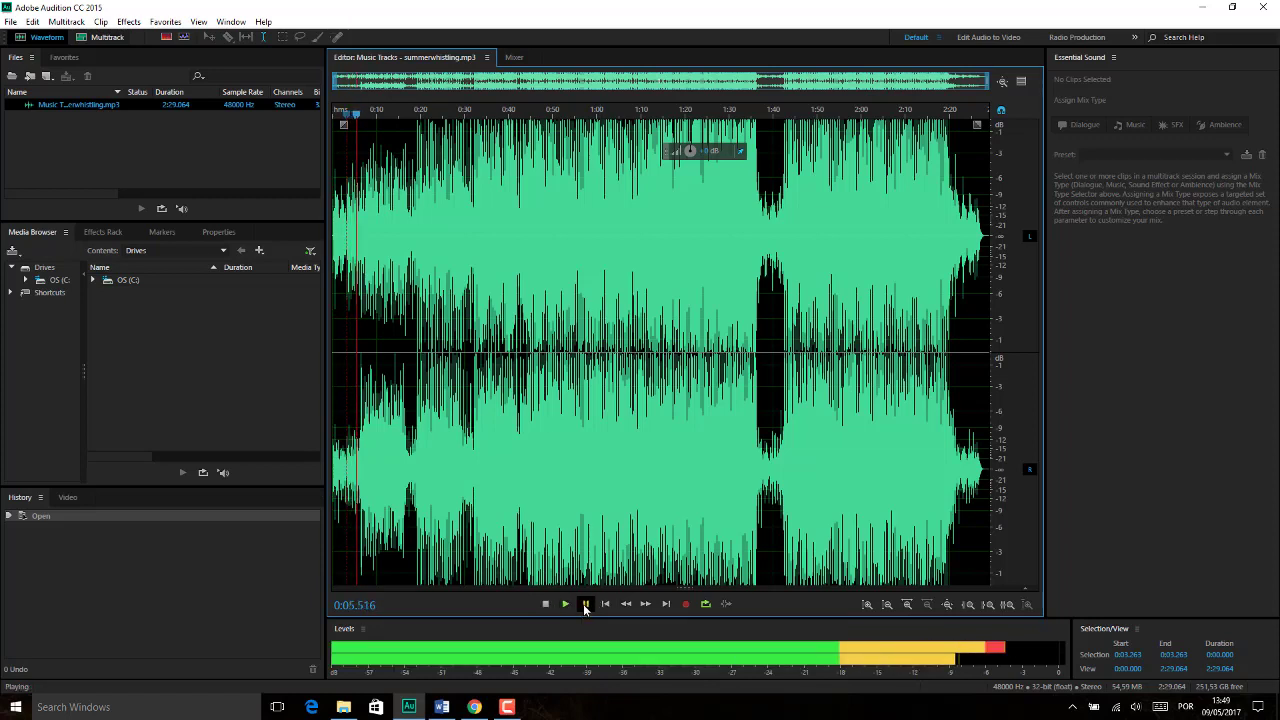
click(586, 605)
Step: With playback paused, move the playhead to about 0:25, then jump to the track's start and on to its end
drag(356, 112, 445, 112)
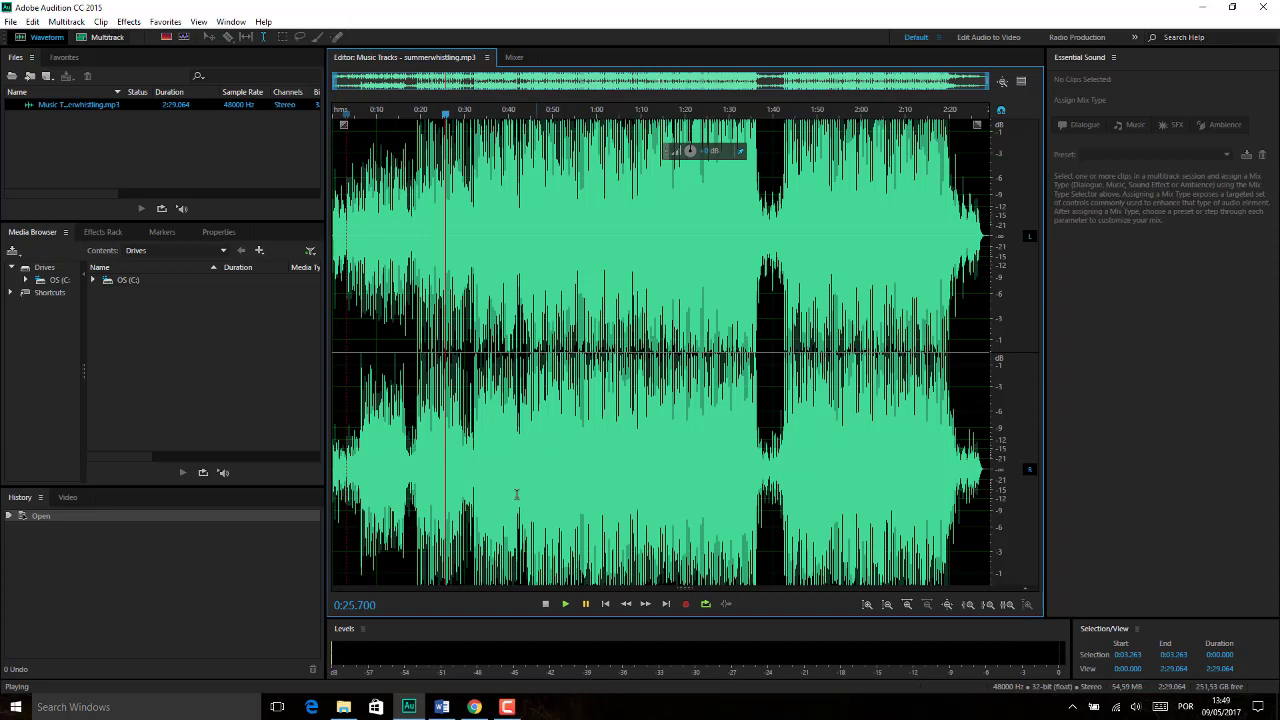
click(606, 605)
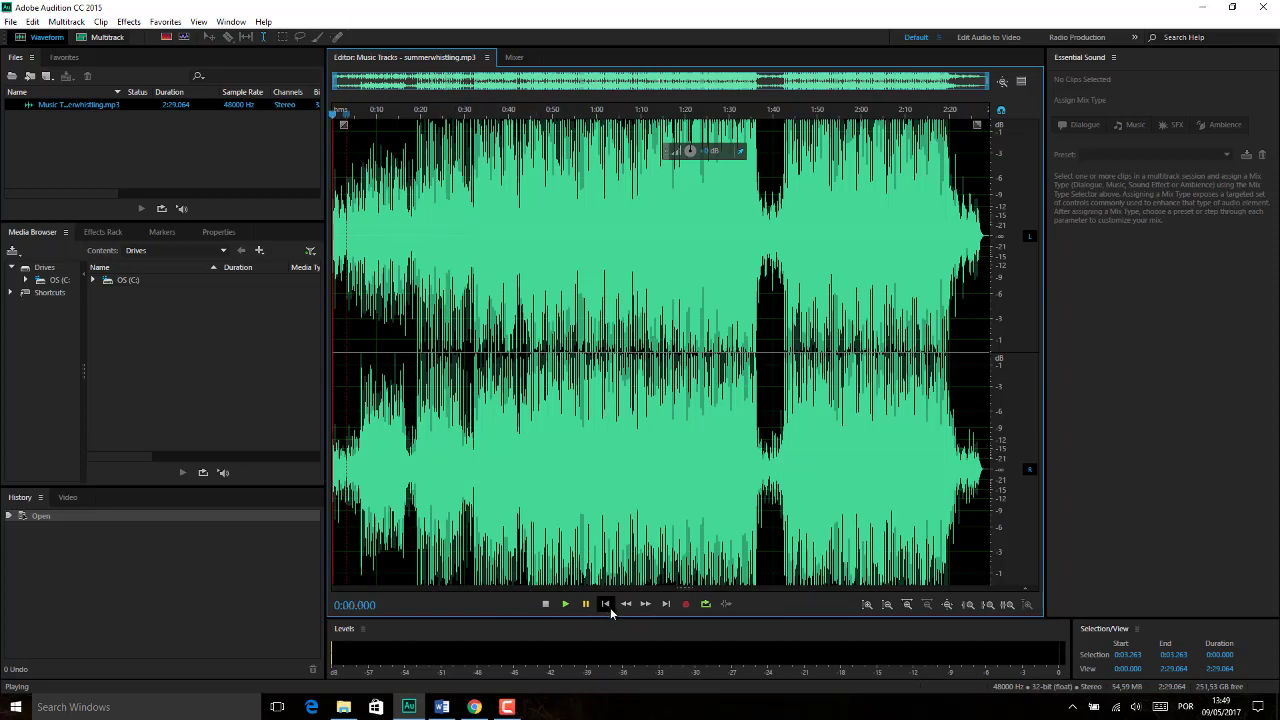
click(666, 604)
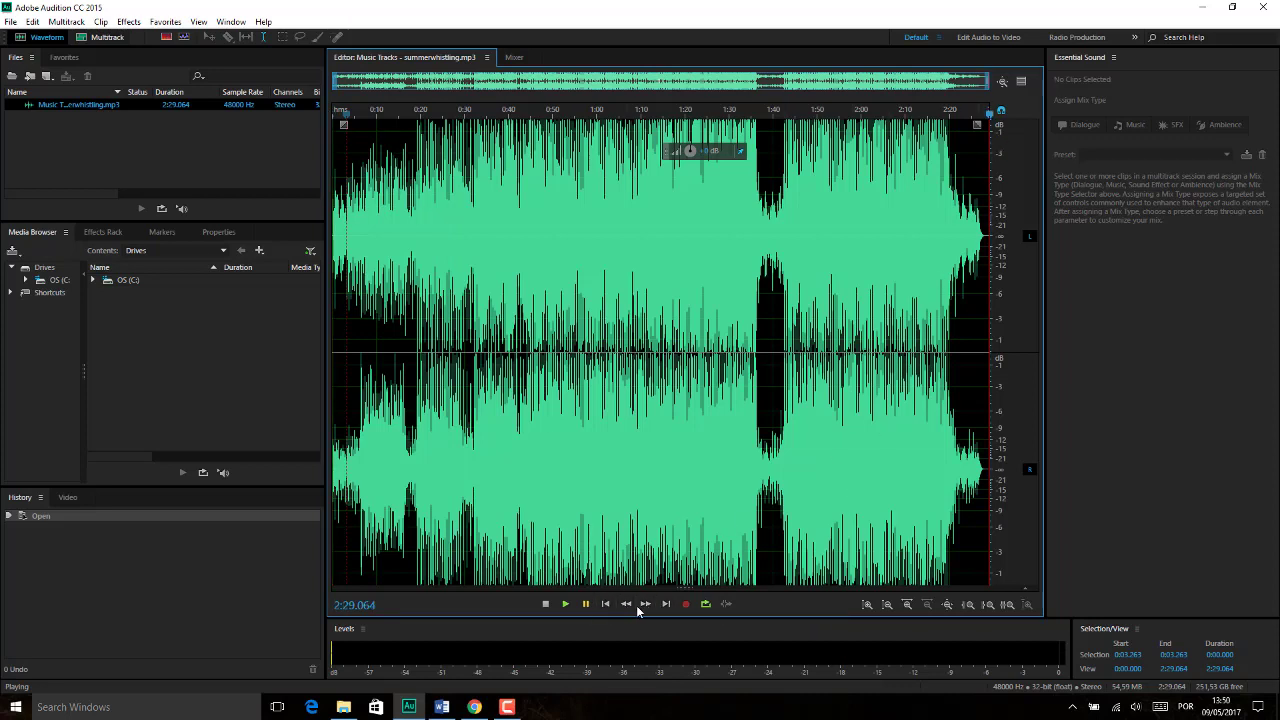
Step: Resume playback, rewind twice in short bursts from about 0:10, and pause at about 0:08
click(573, 605)
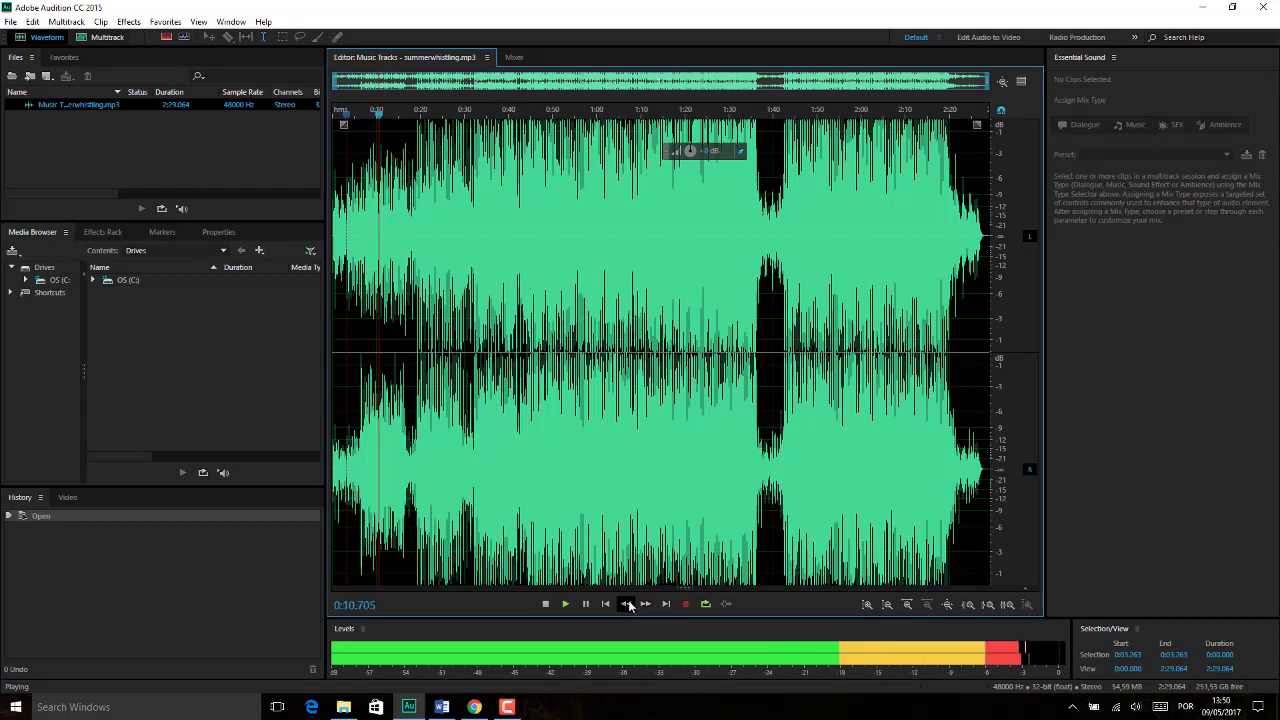
click(627, 605)
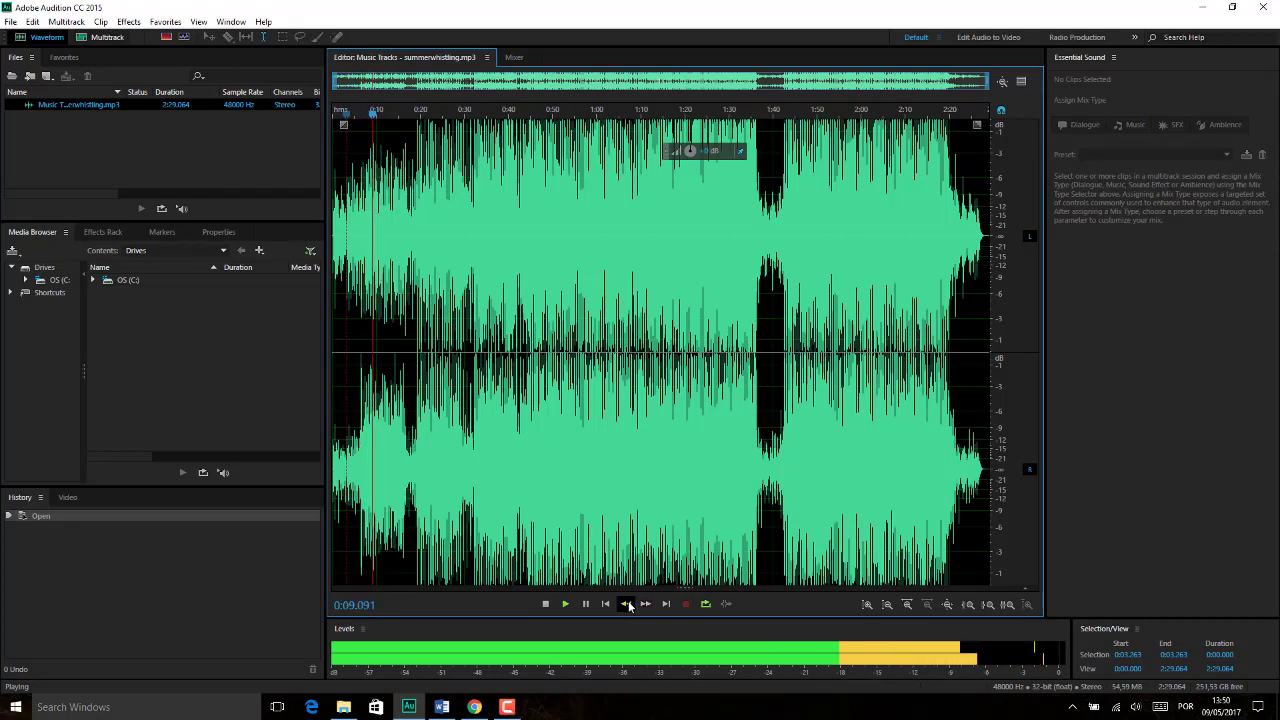
click(627, 605)
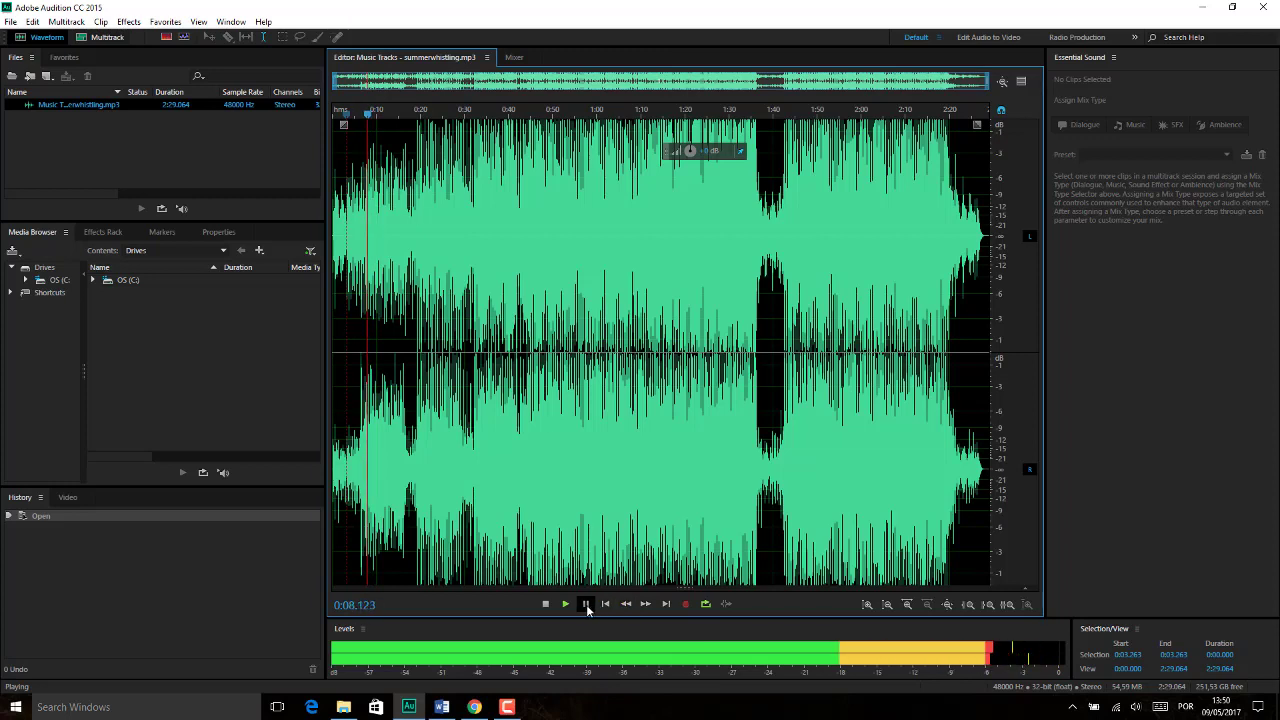
click(587, 605)
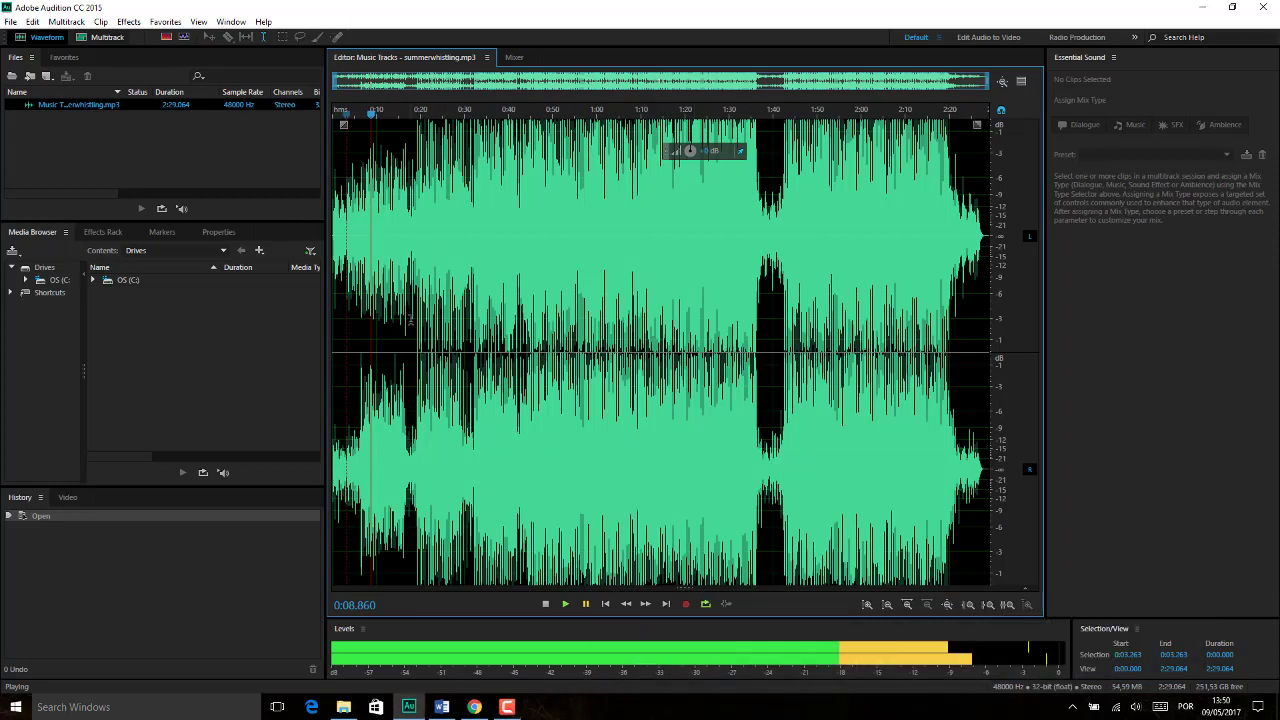
Step: Set the start point at about 2:21, then select the whole waveform and let it play until stopping at about 0:14
click(399, 348)
click(484, 470)
click(955, 366)
click(957, 358)
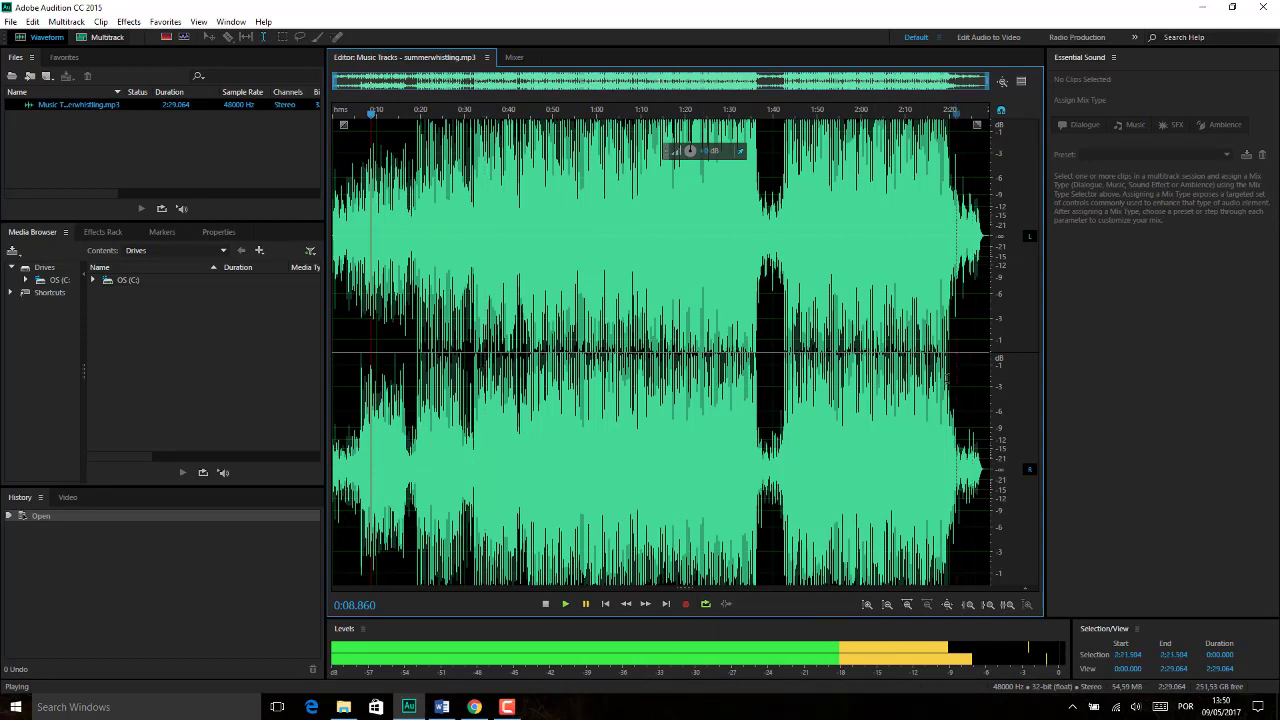
click(705, 605)
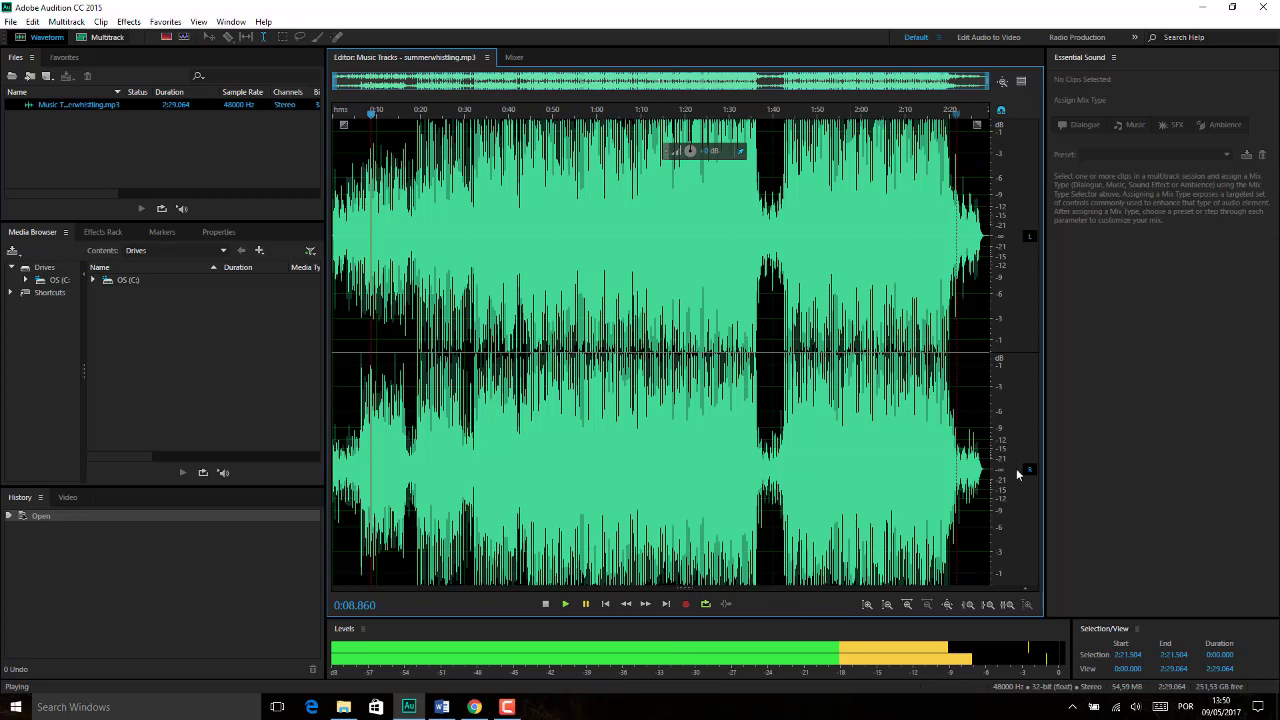
double_click(966, 356)
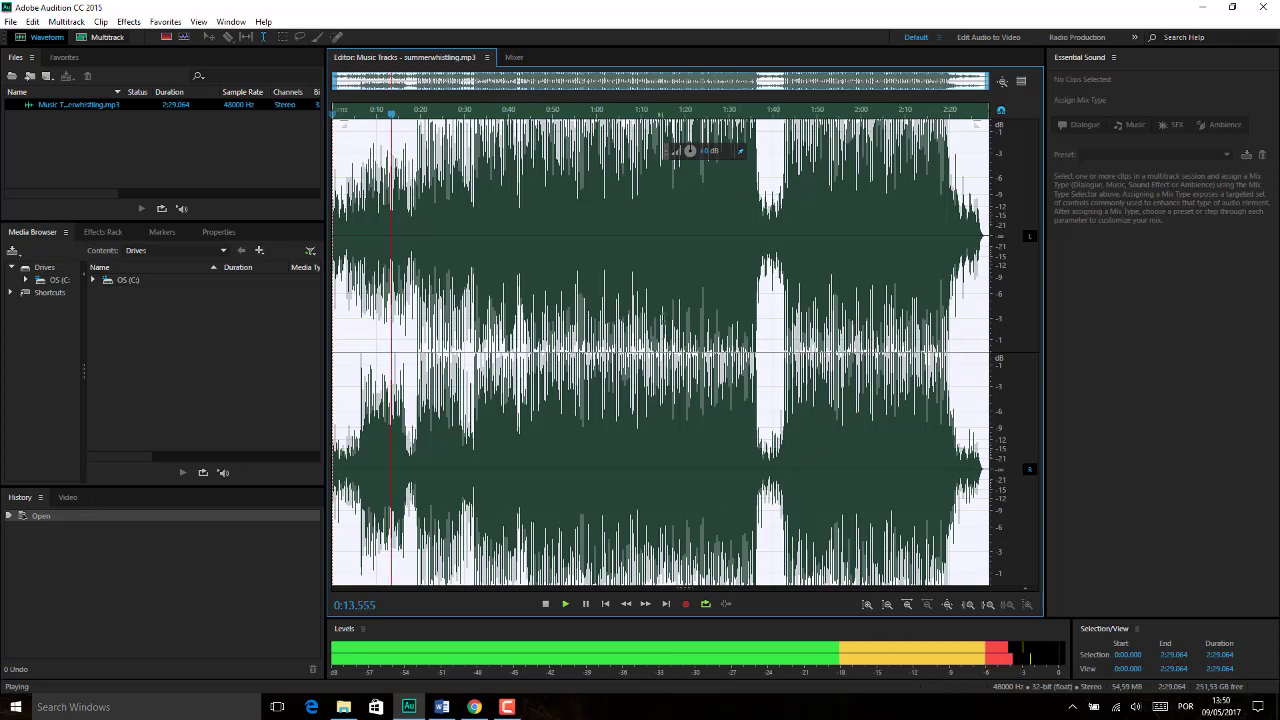
key(space)
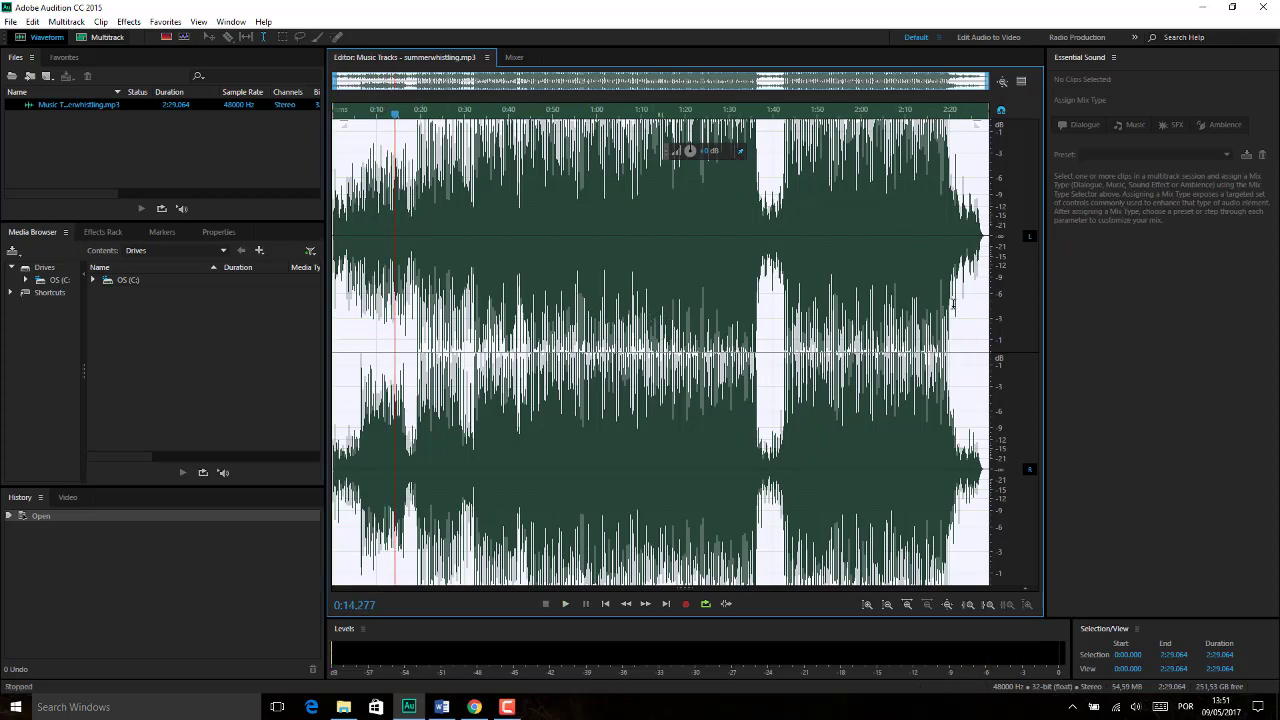
Step: Play from about 2:24 in loop mode so playback wraps to the beginning, and stop at about 0:05
click(964, 360)
click(968, 358)
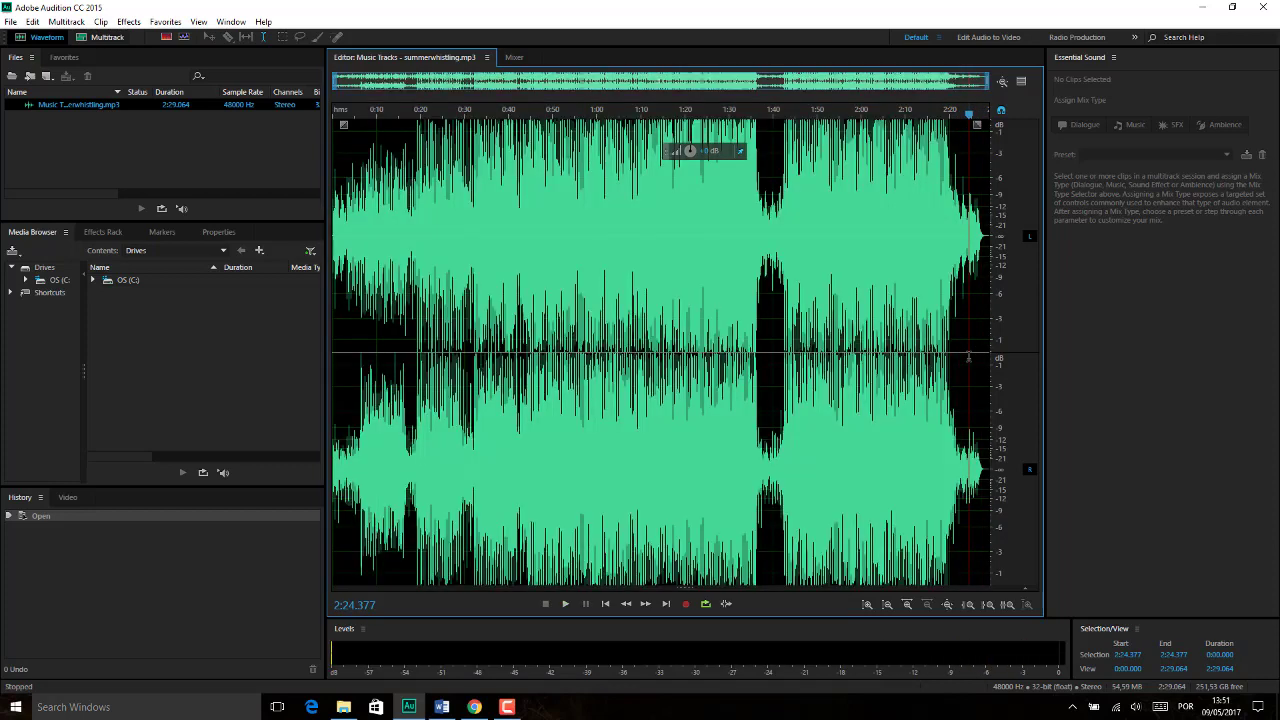
key(space)
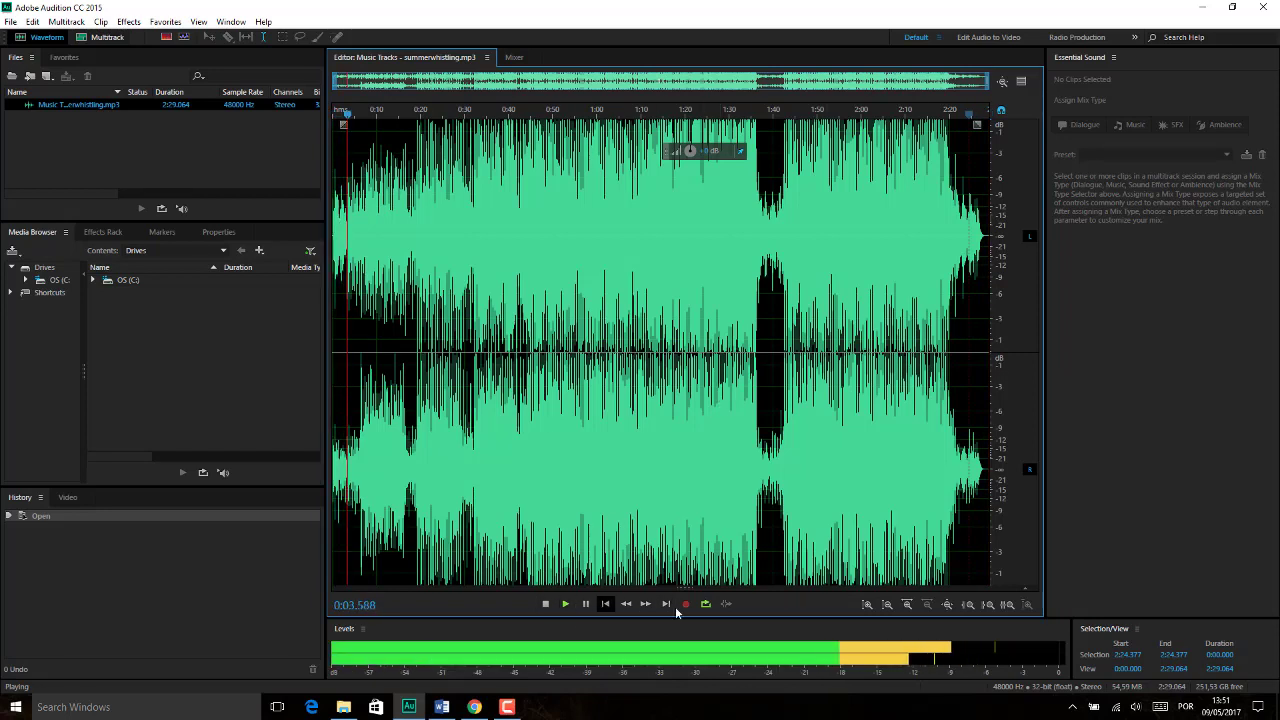
key(space)
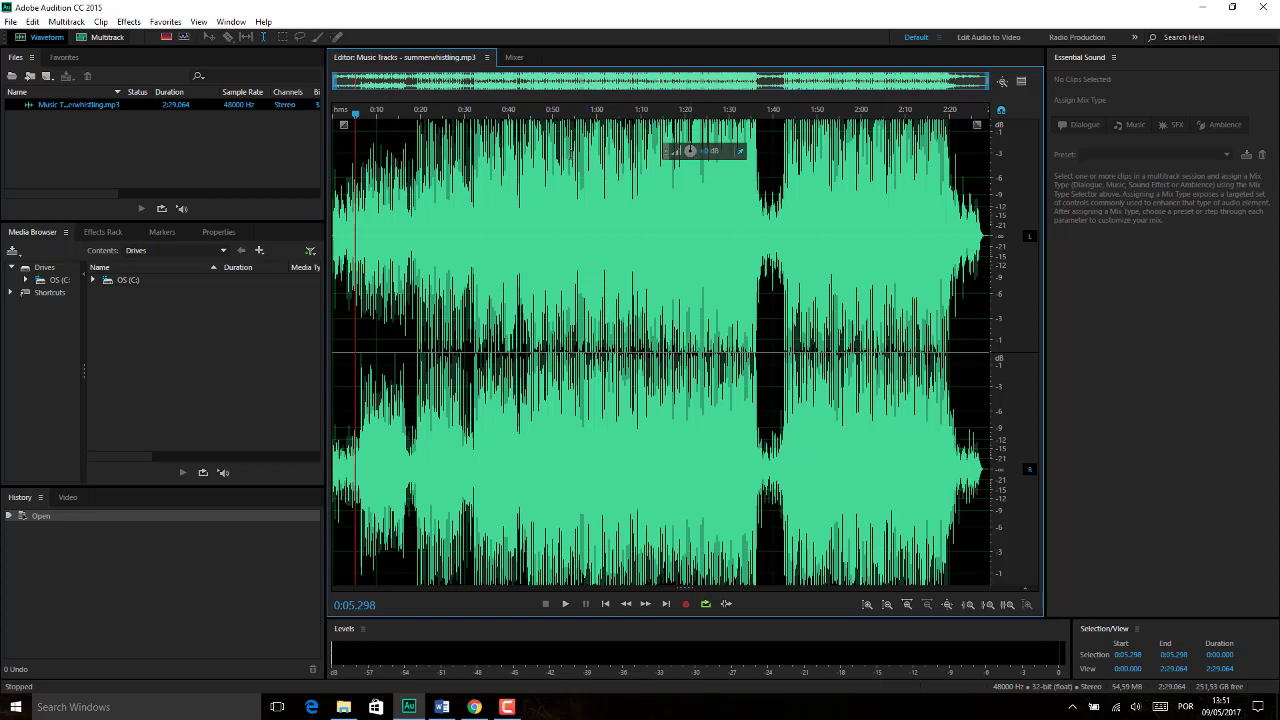
Step: Lower the whole track's volume with the waveform's floating gain control and play it from about 0:13 to 0:18
drag(689, 153, 689, 90)
drag(675, 152, 677, 156)
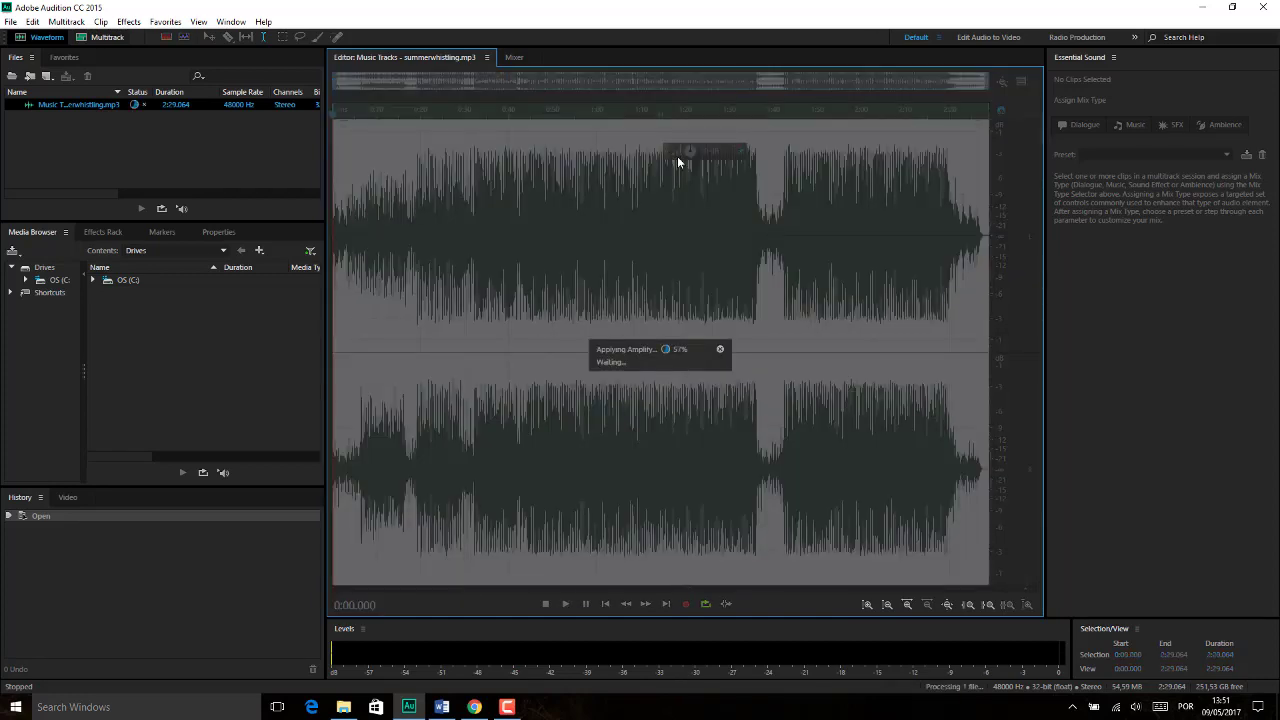
click(390, 330)
key(space)
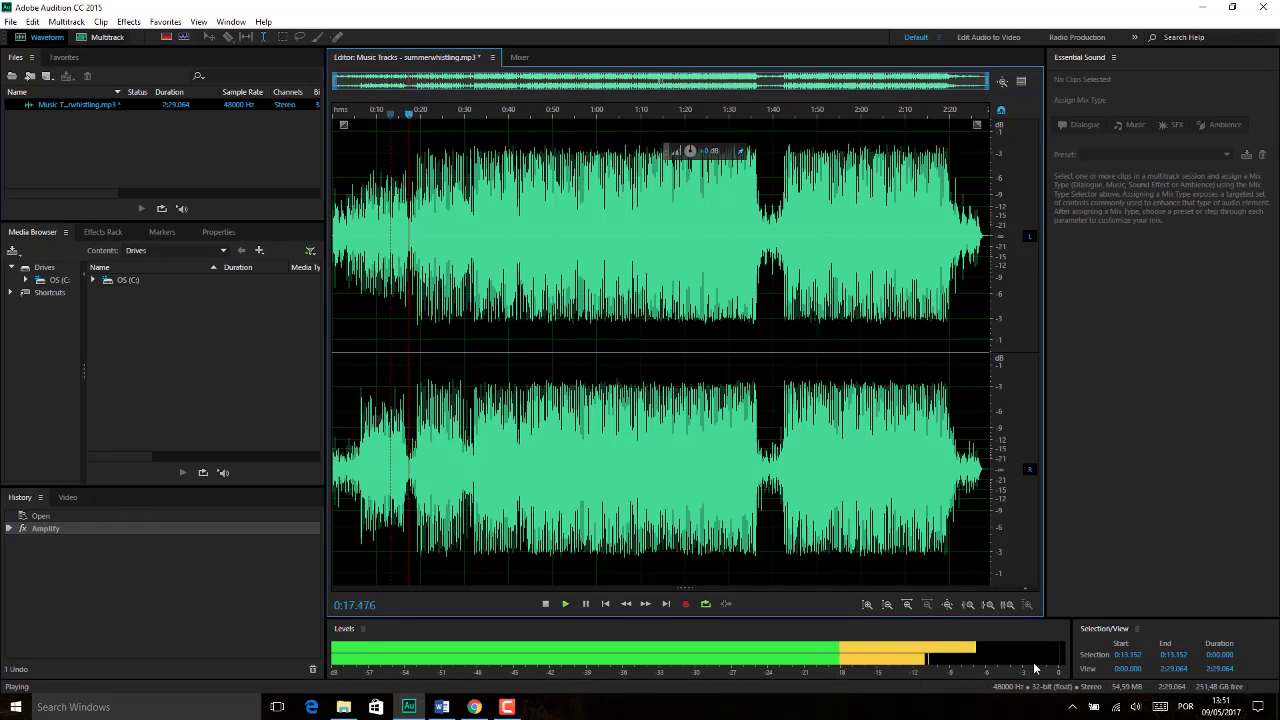
key(space)
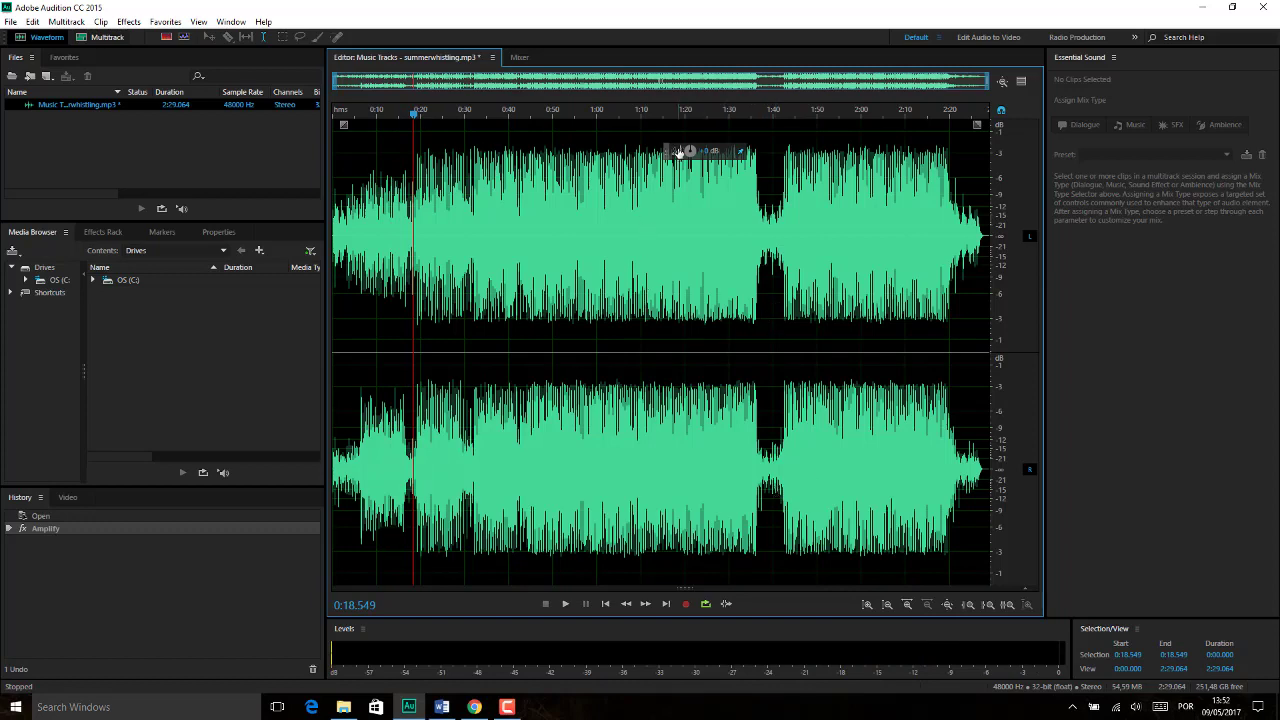
Step: Raise the whole track's volume slightly with the waveform's floating gain control
scroll(678, 152, up, 2)
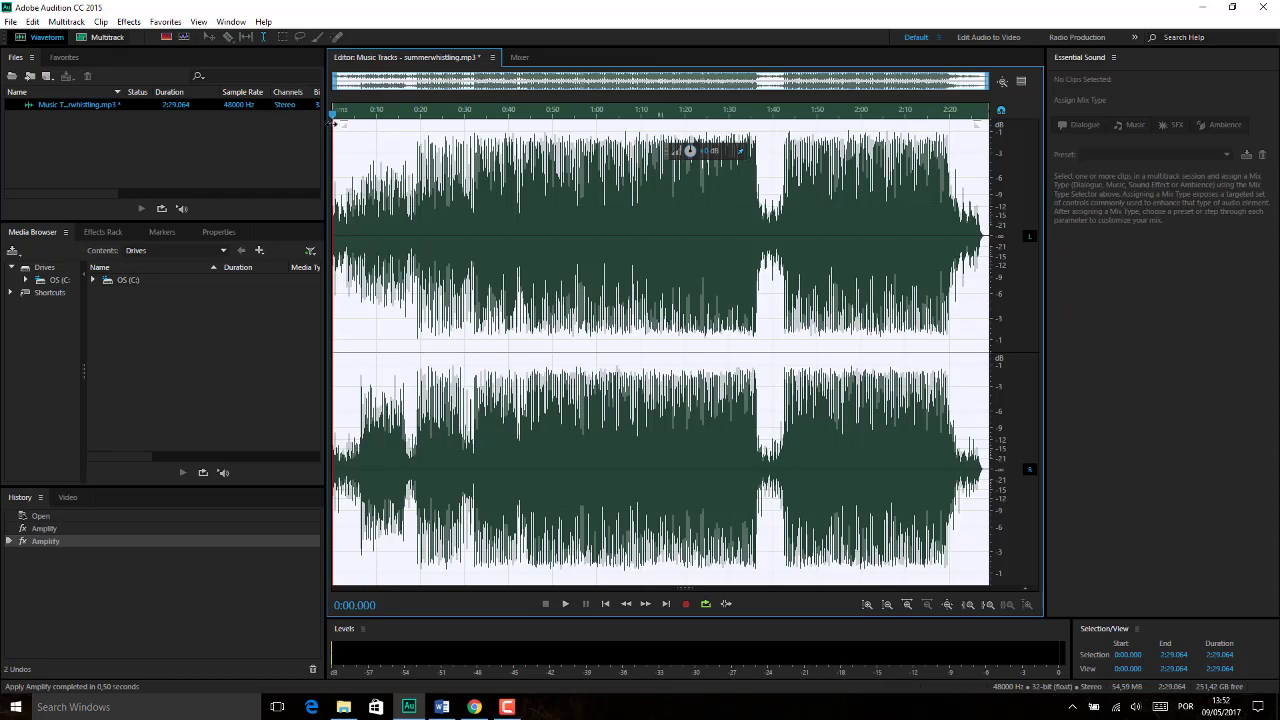
Step: Widen the Files panel to reveal its bit depth and source format columns, and clear the waveform selection at about 0:08
drag(333, 127, 428, 162)
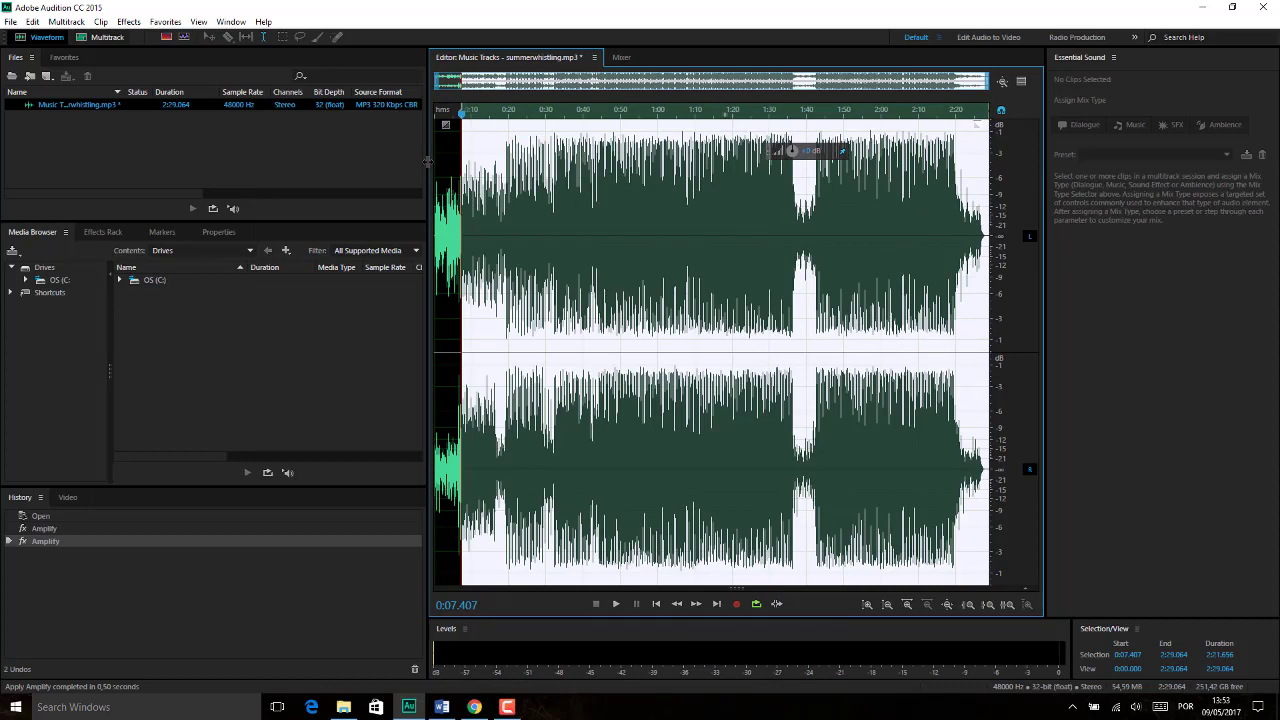
drag(427, 161, 428, 162)
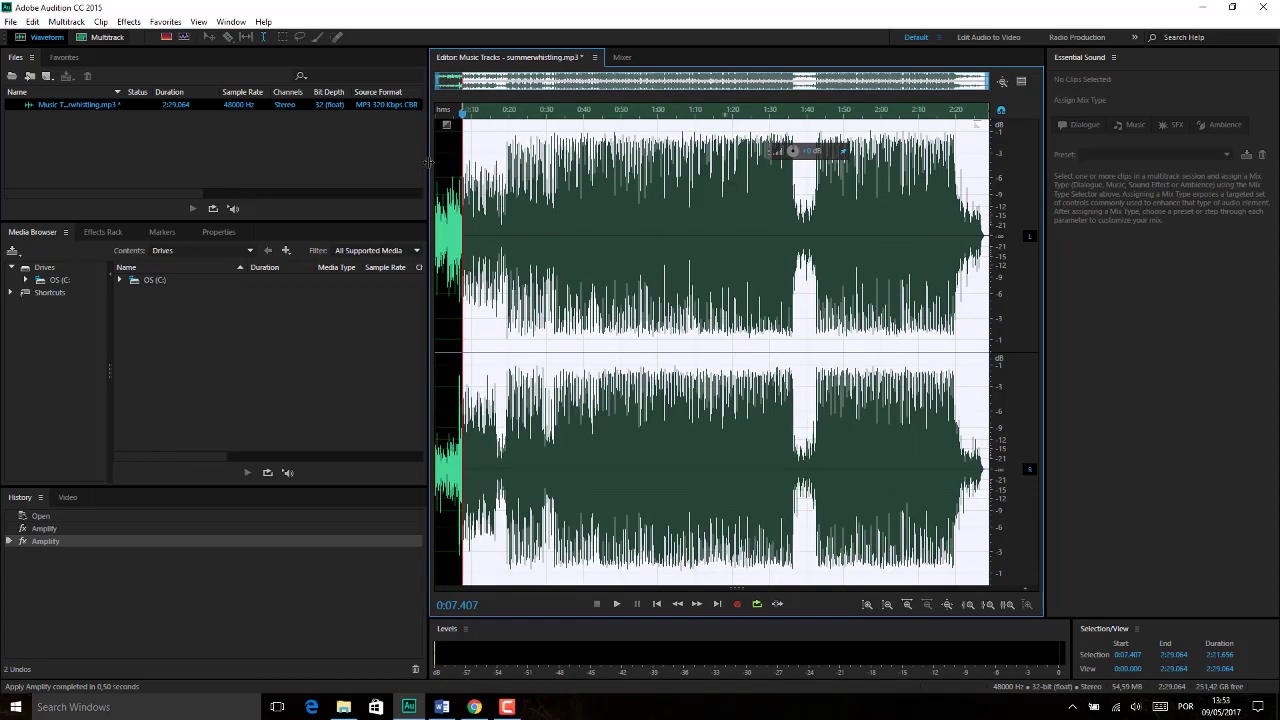
click(465, 232)
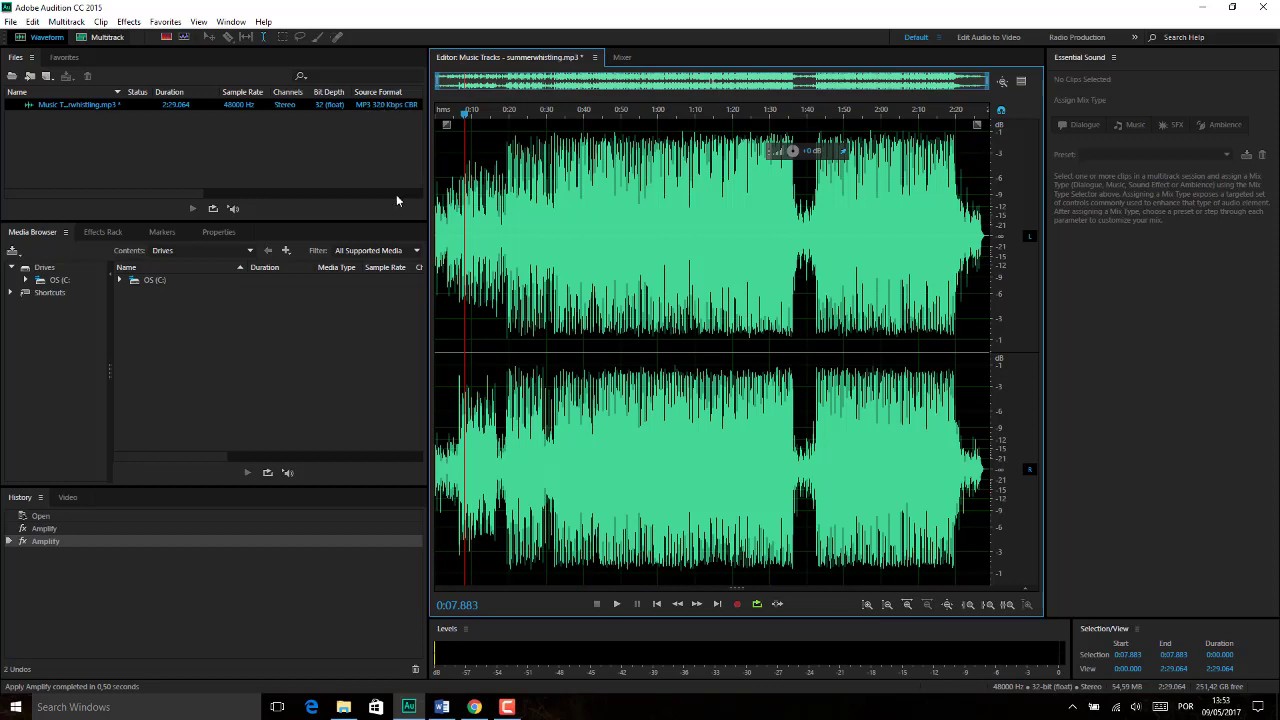
Step: Place the playhead at about 0:02 and then 0:14, and narrow the Files panel partway to enlarge the waveform editor
click(443, 297)
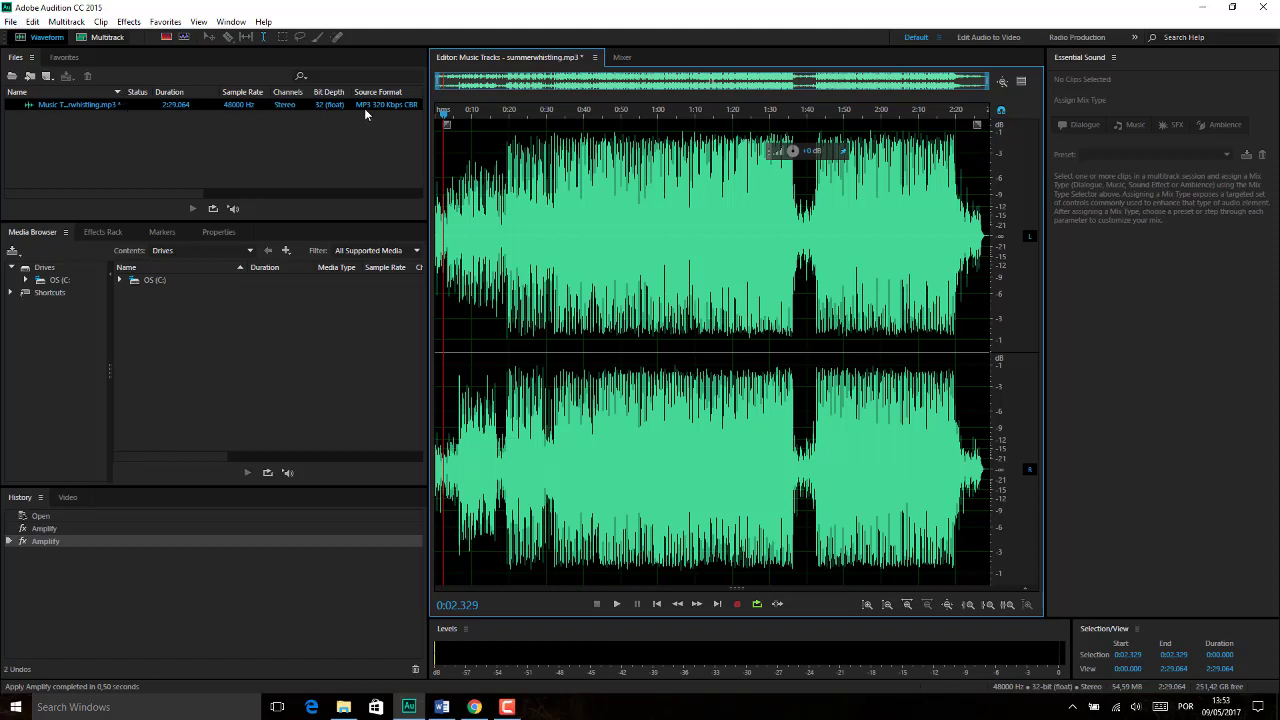
click(487, 357)
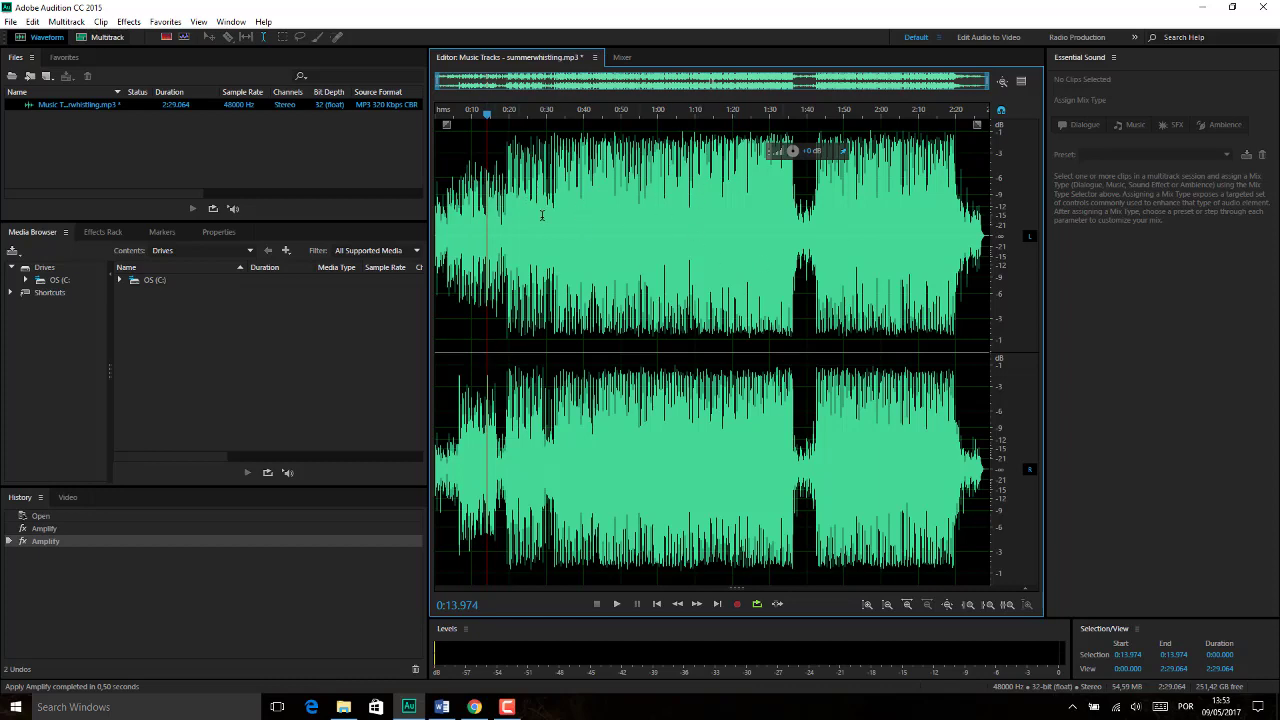
drag(429, 229, 379, 222)
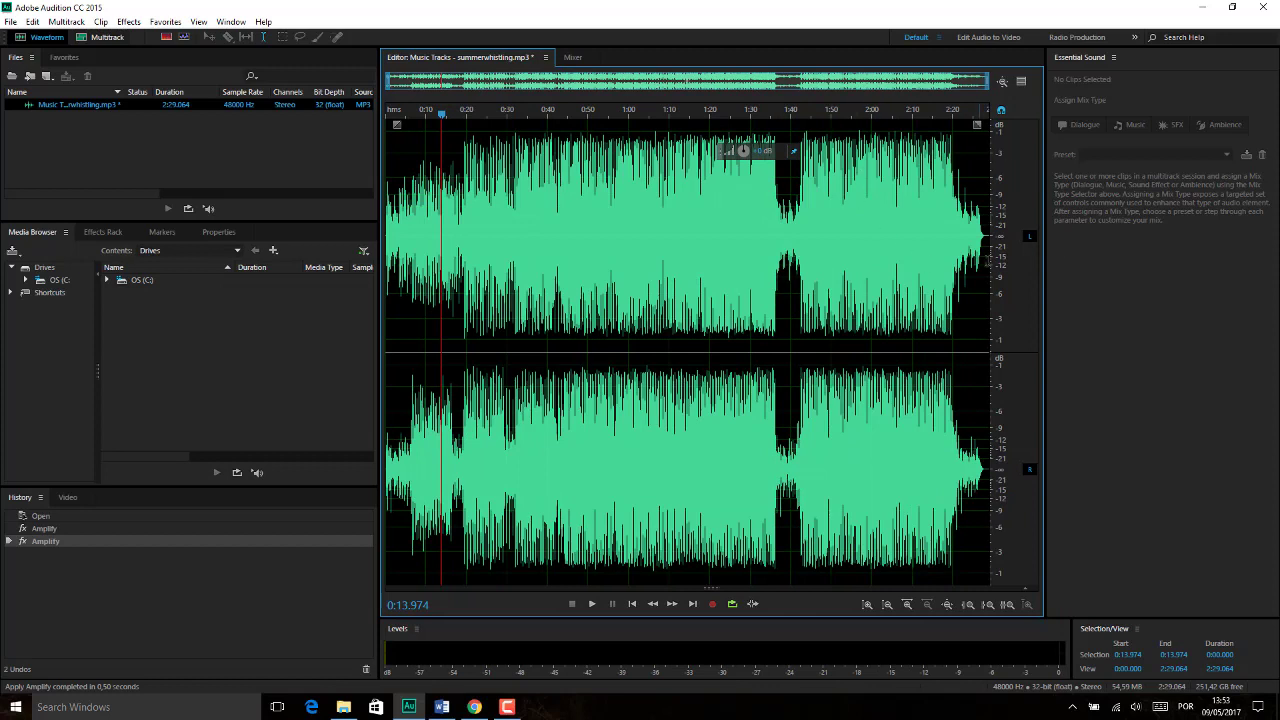
Step: Place the playhead at about 2:28 and then 1:24, and play two short passages up to 1:27 while checking the level meters
click(984, 233)
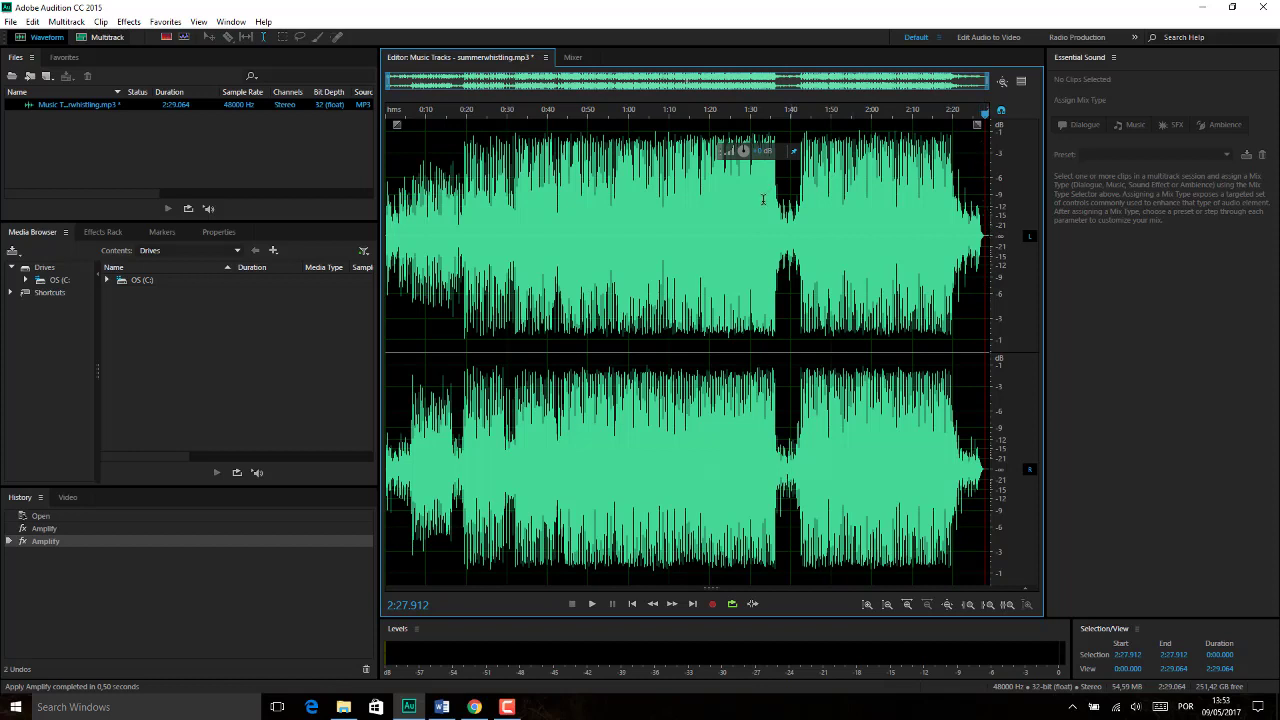
click(726, 361)
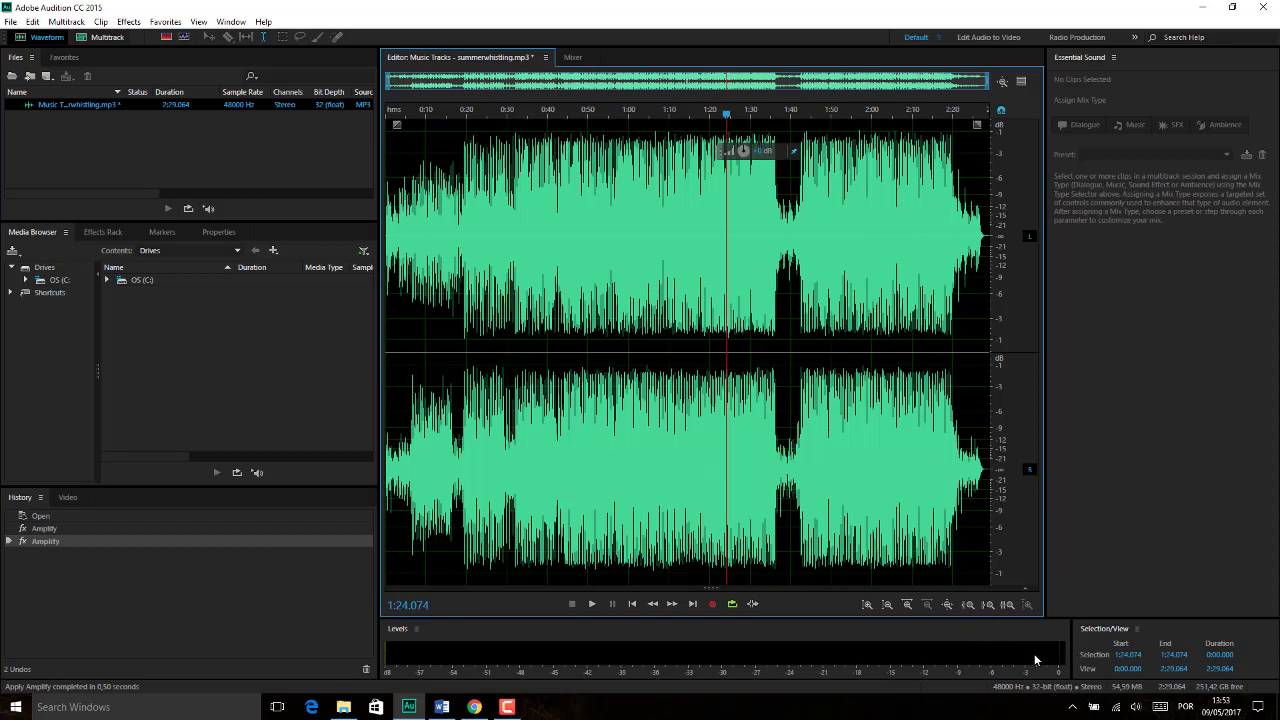
key(space)
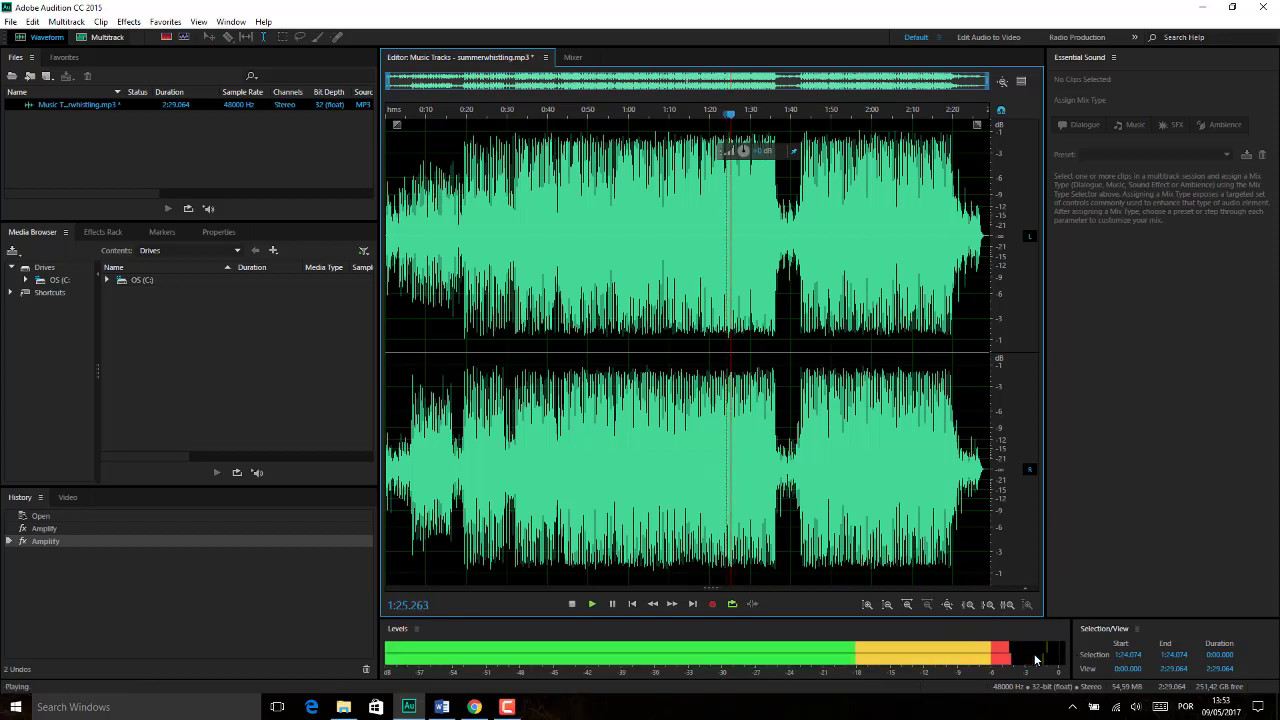
key(space)
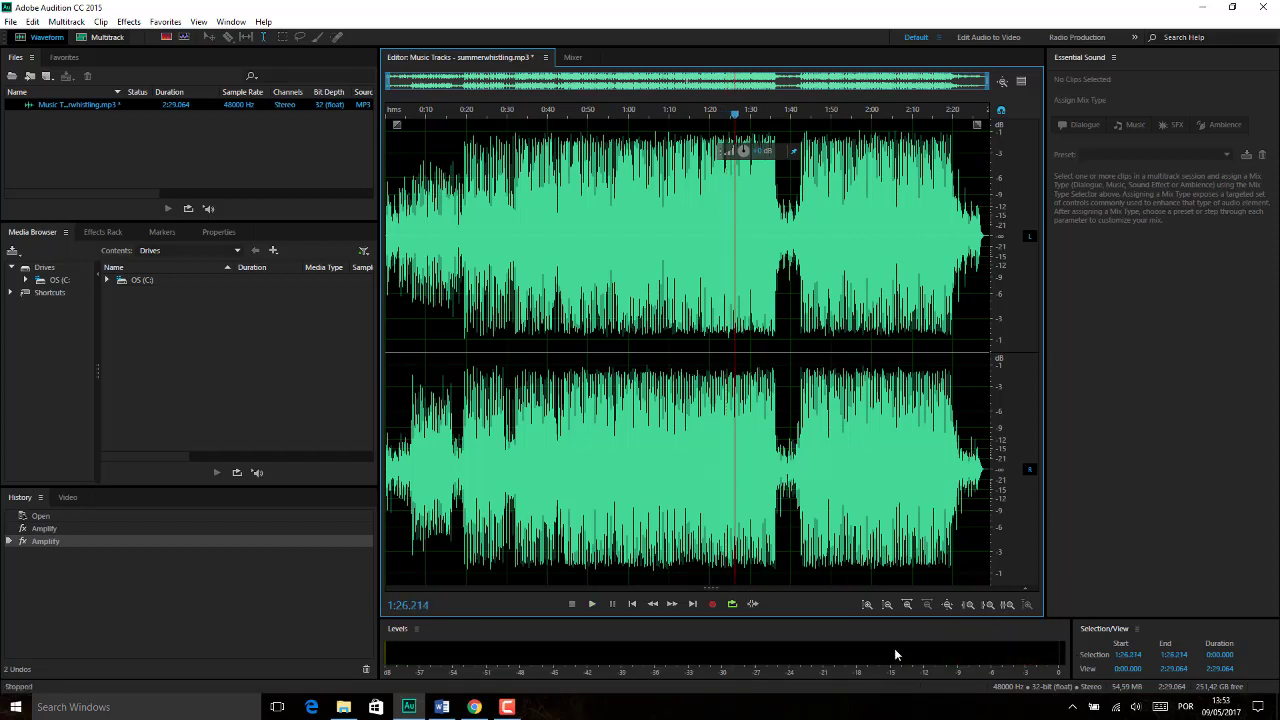
key(space)
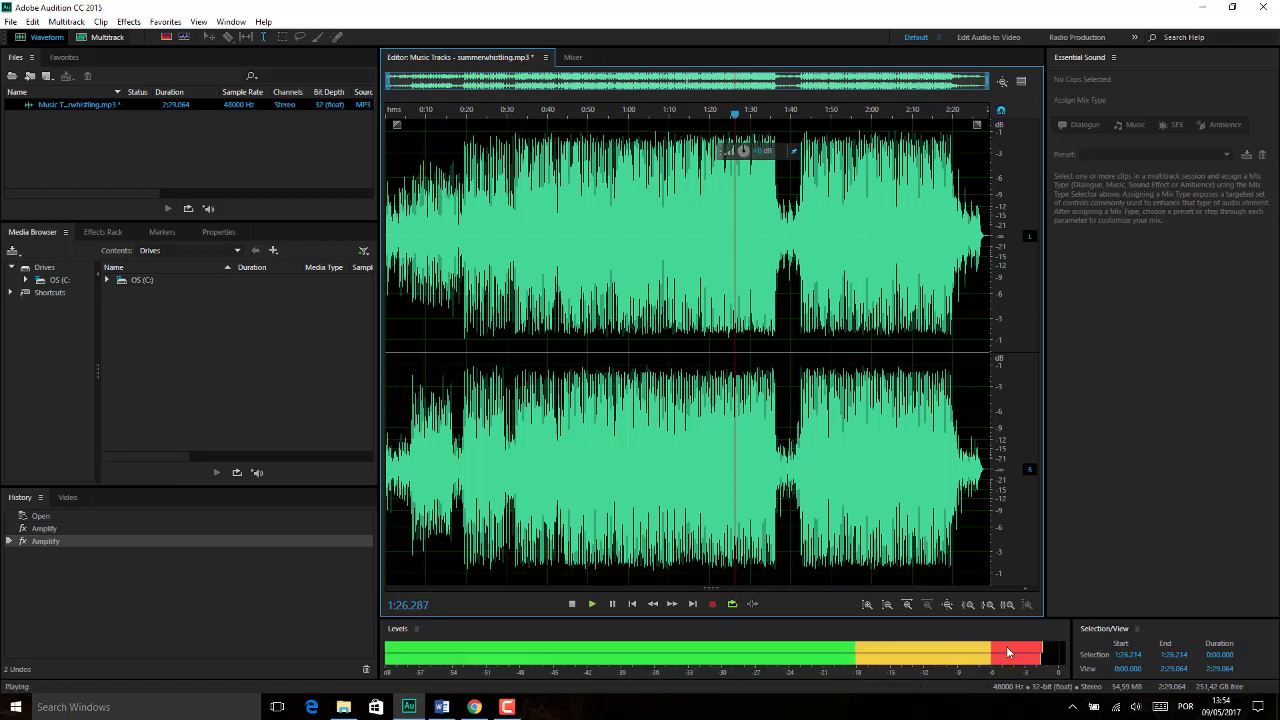
key(space)
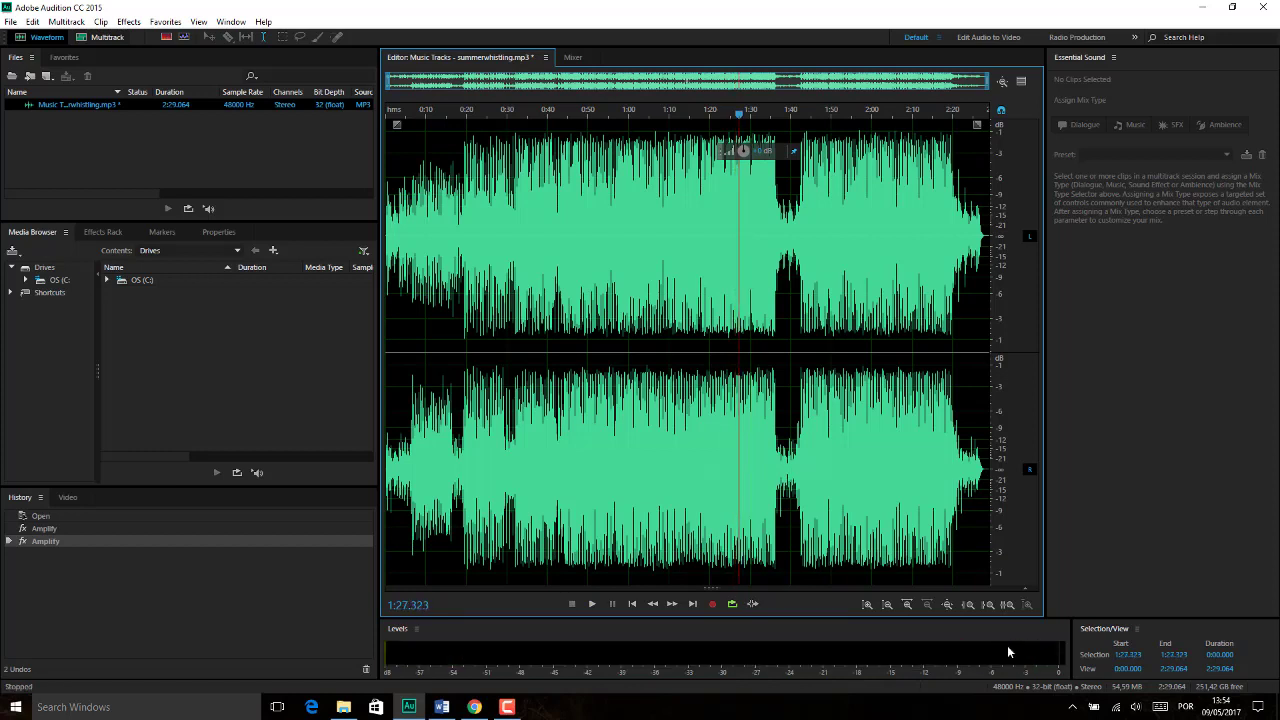
Step: Play short passages up to about 1:31 while checking the level meters, and place the playhead at about 0:51 and then 2:20
key(space)
key(space)
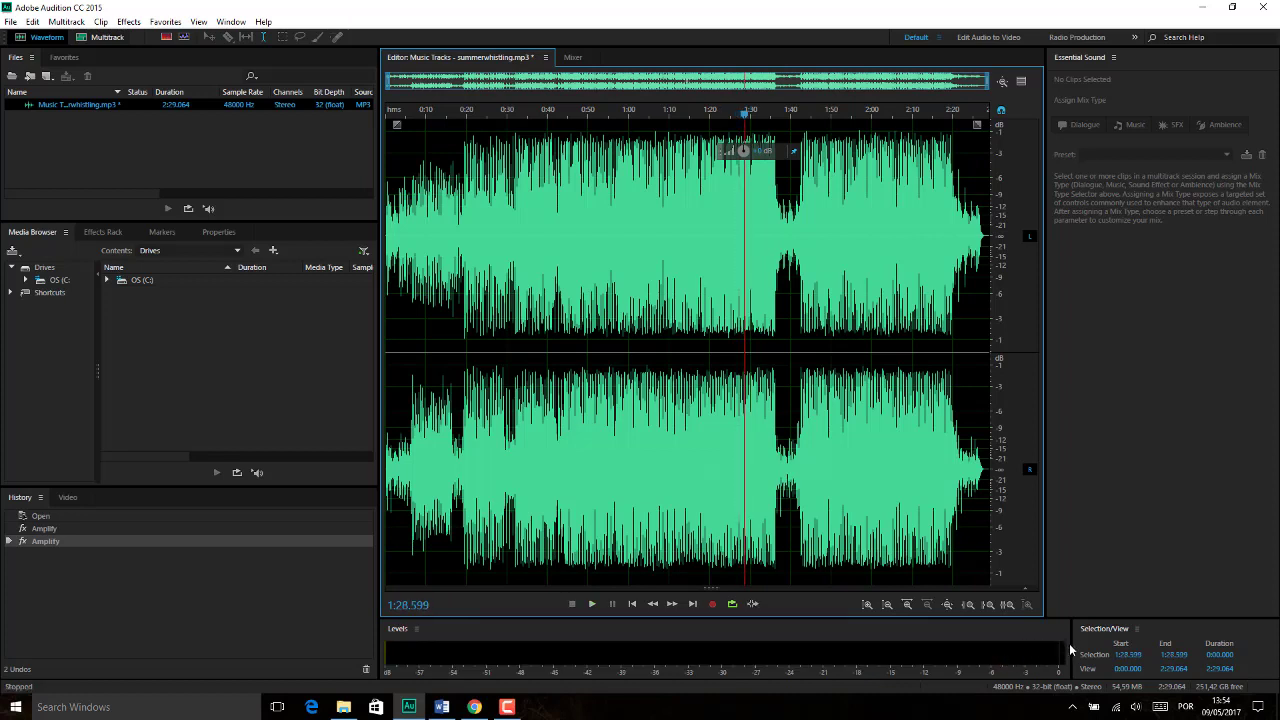
key(space)
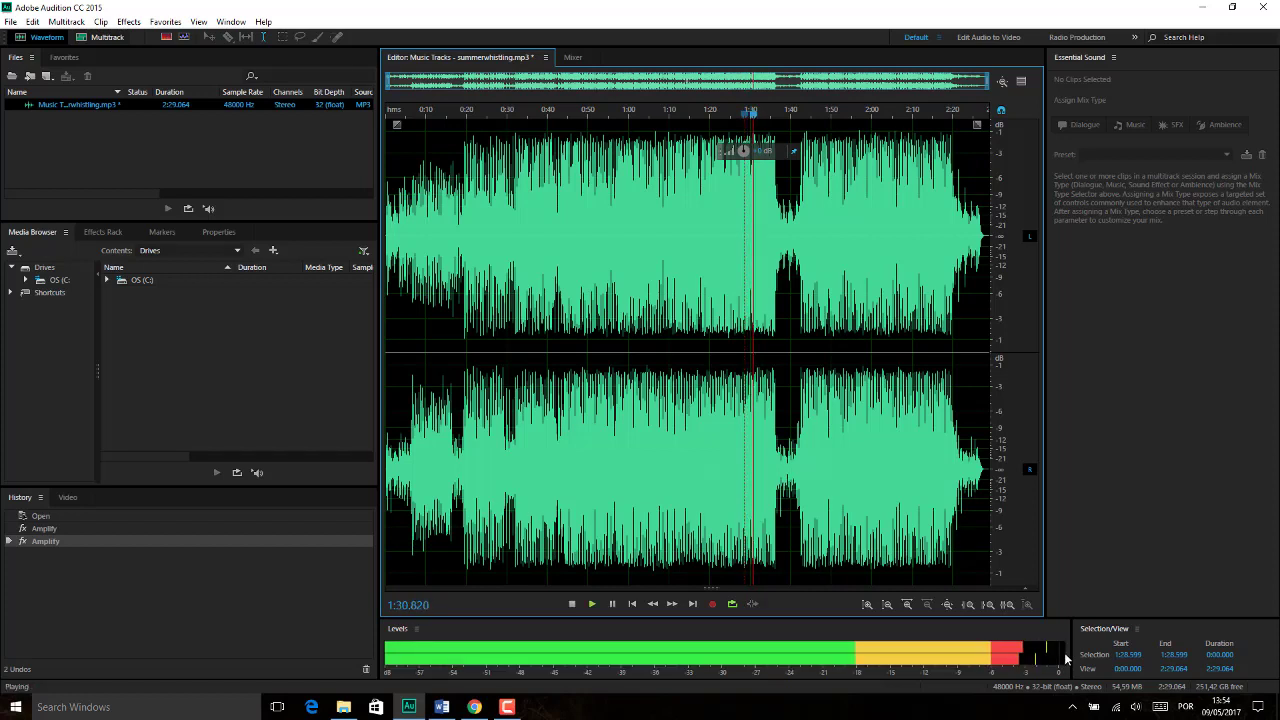
key(space)
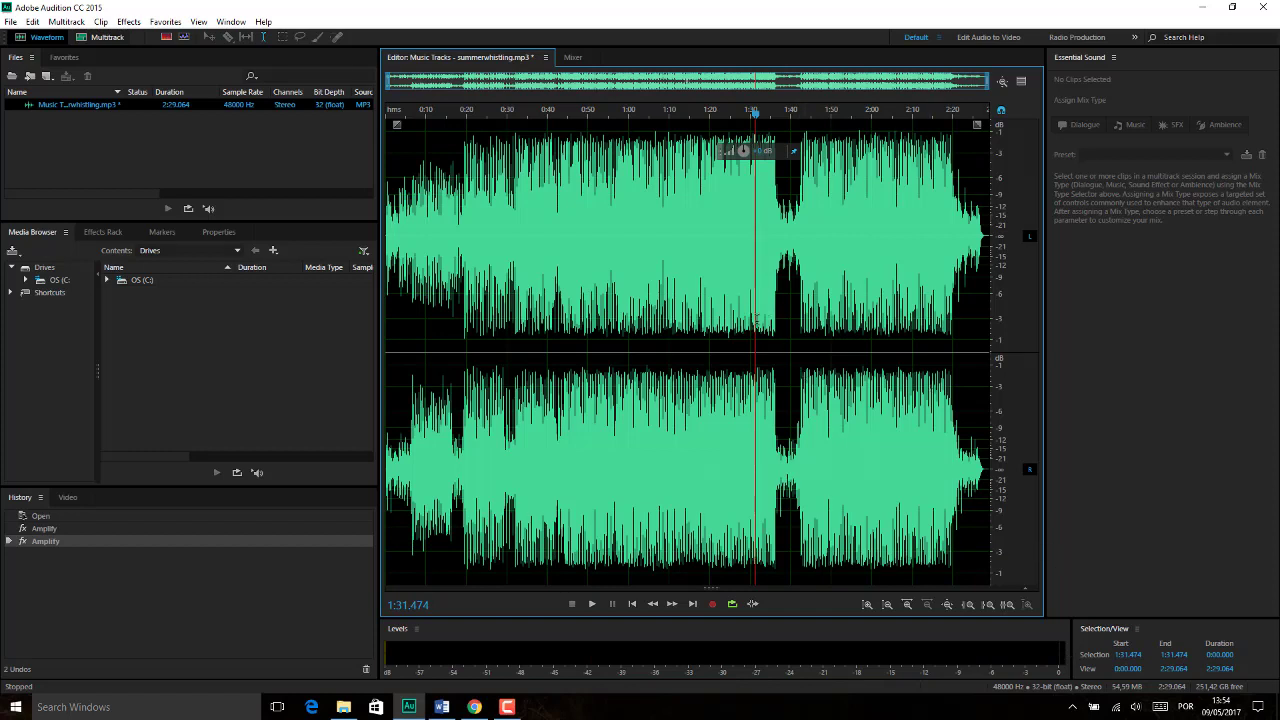
click(692, 315)
click(592, 320)
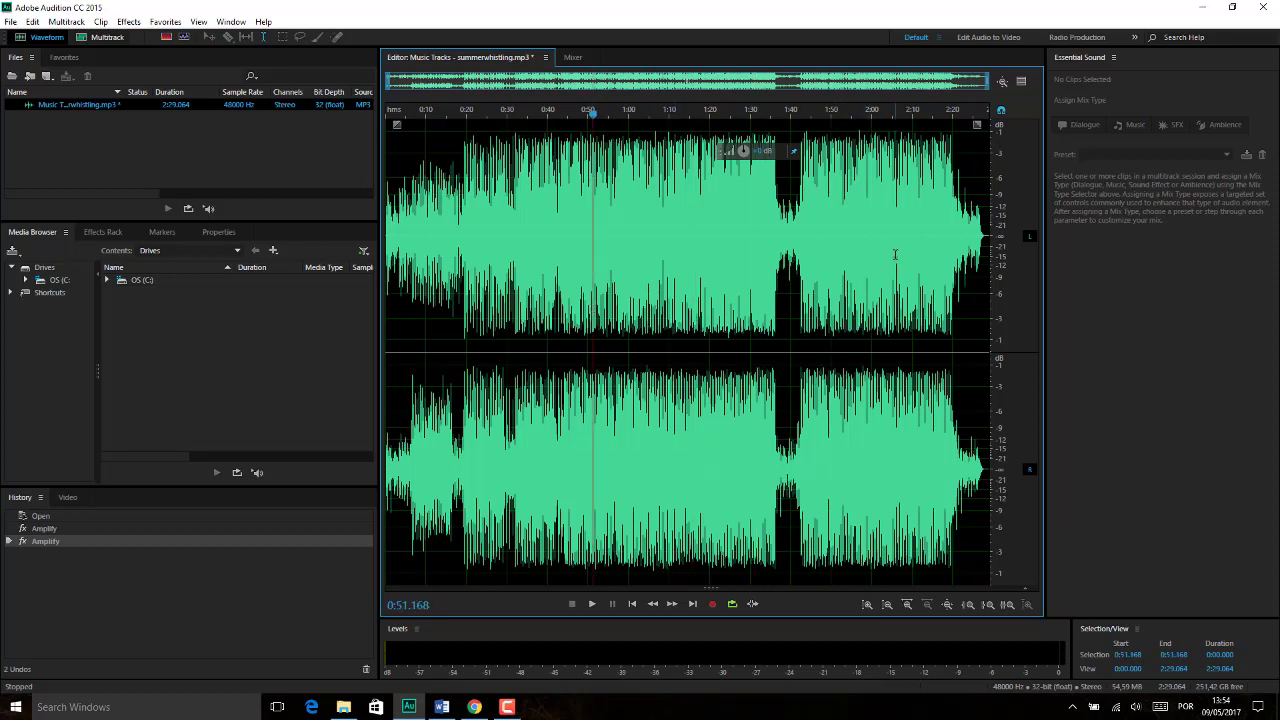
click(950, 246)
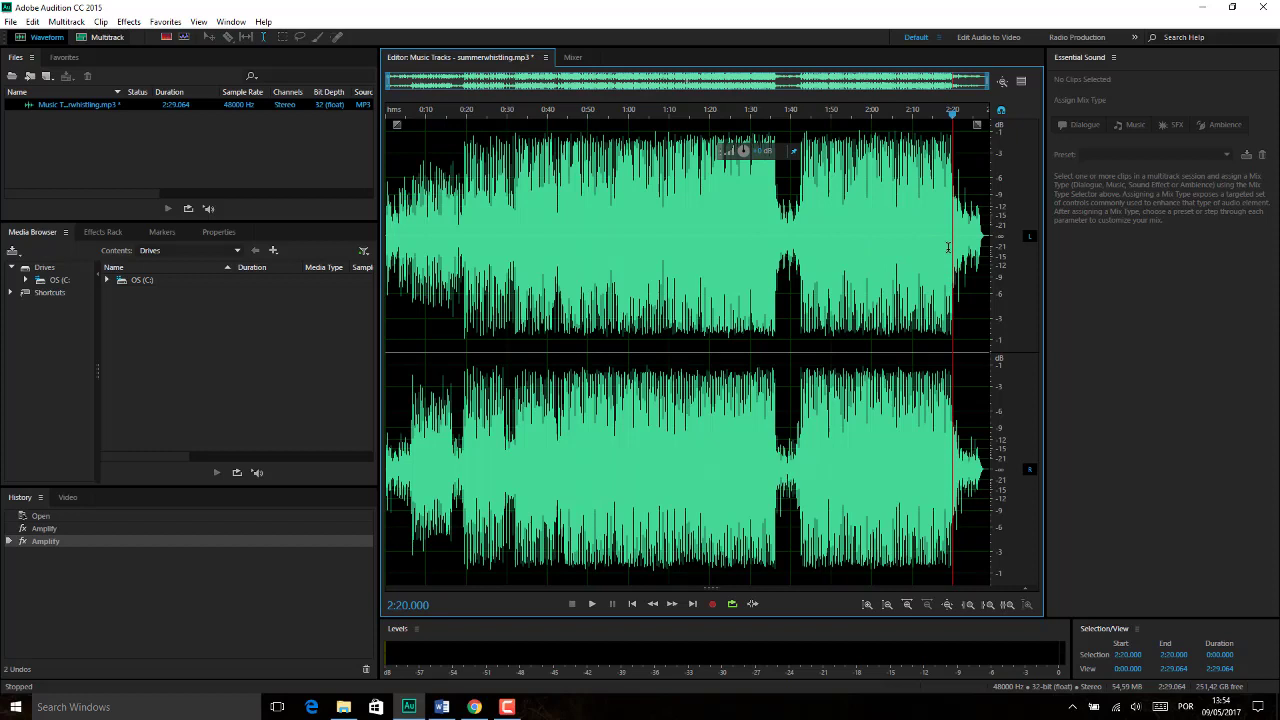
Step: Toggle the left channel until it is disabled, and play the right channel alone from about 0:07 to 0:19
click(1030, 238)
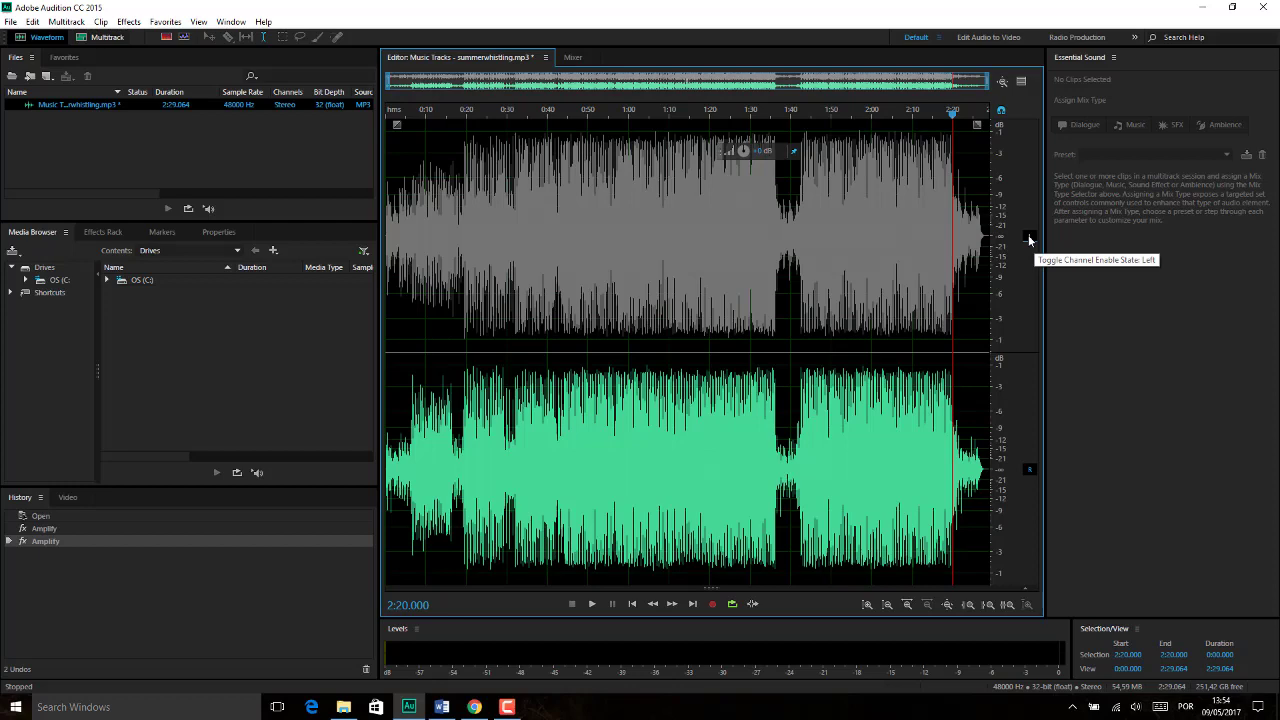
click(1030, 238)
click(1030, 238)
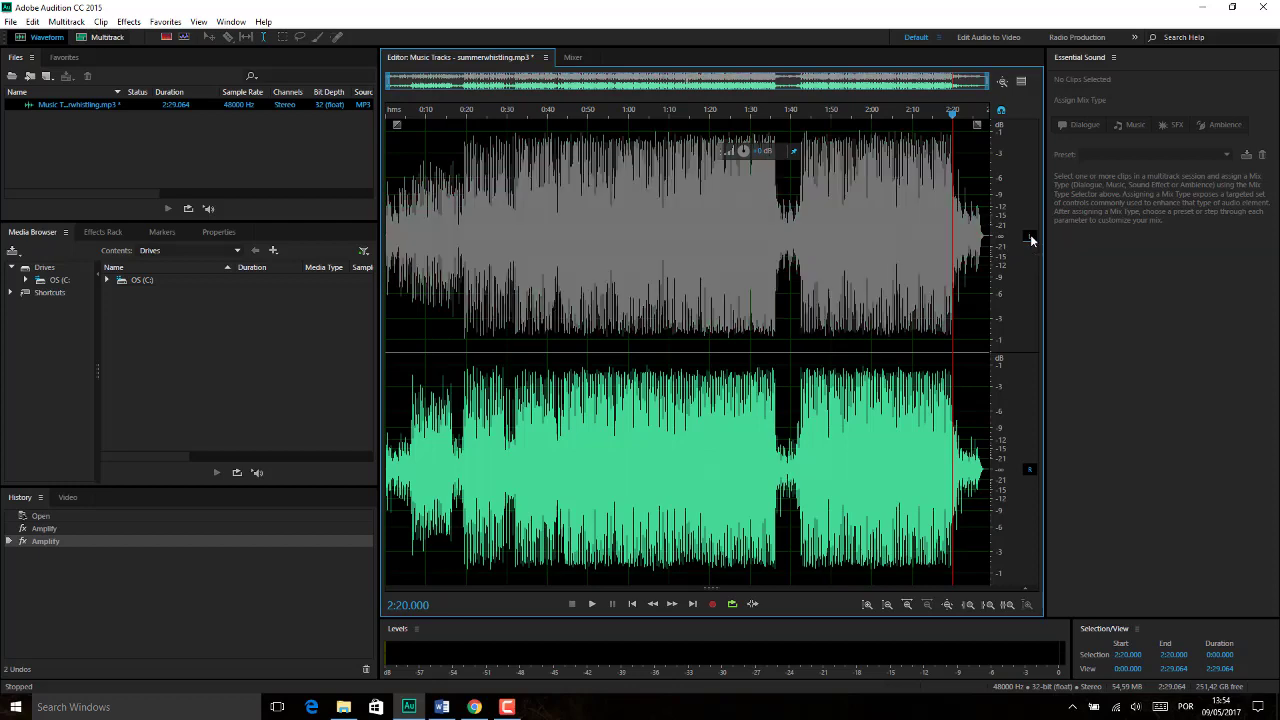
click(1030, 238)
click(1030, 238)
click(414, 369)
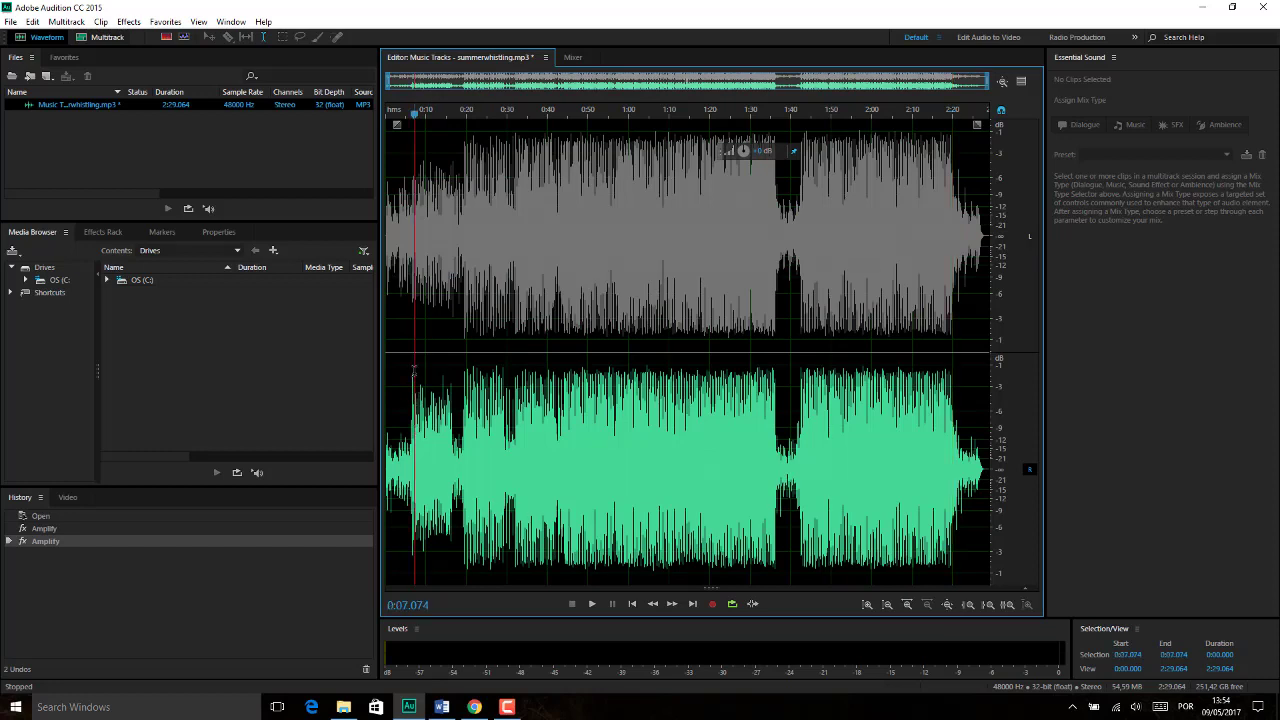
key(space)
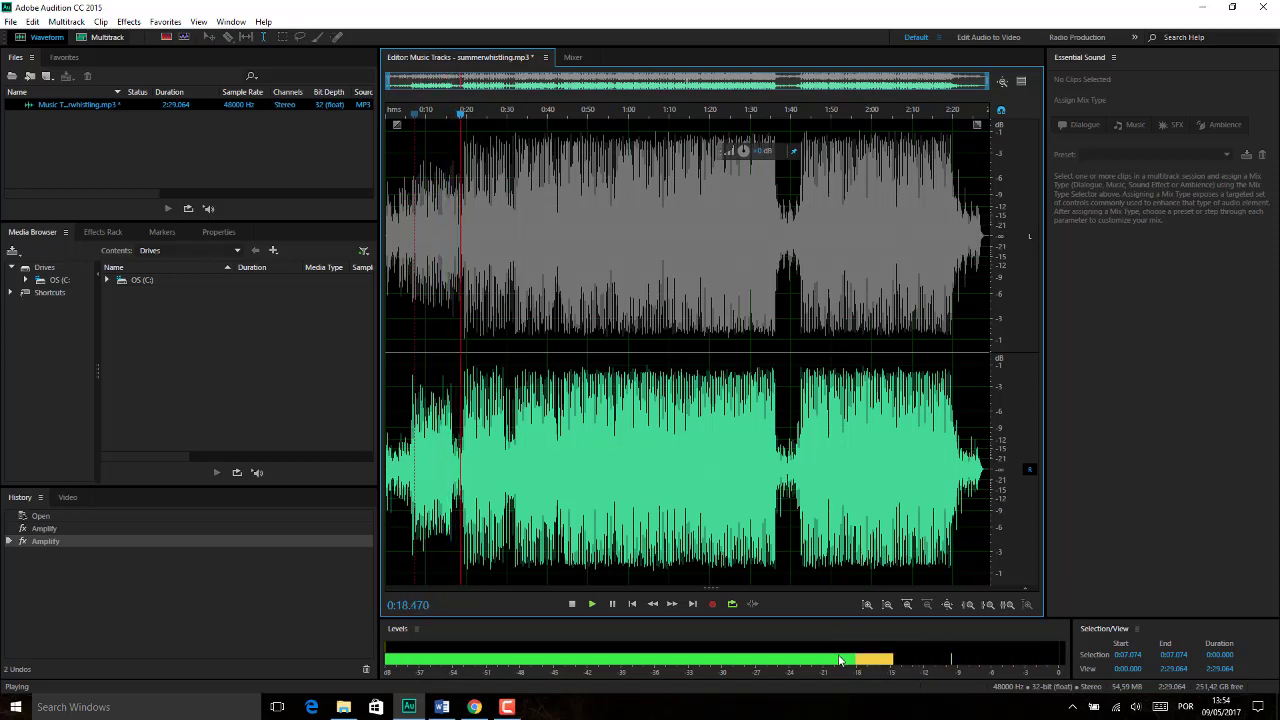
key(space)
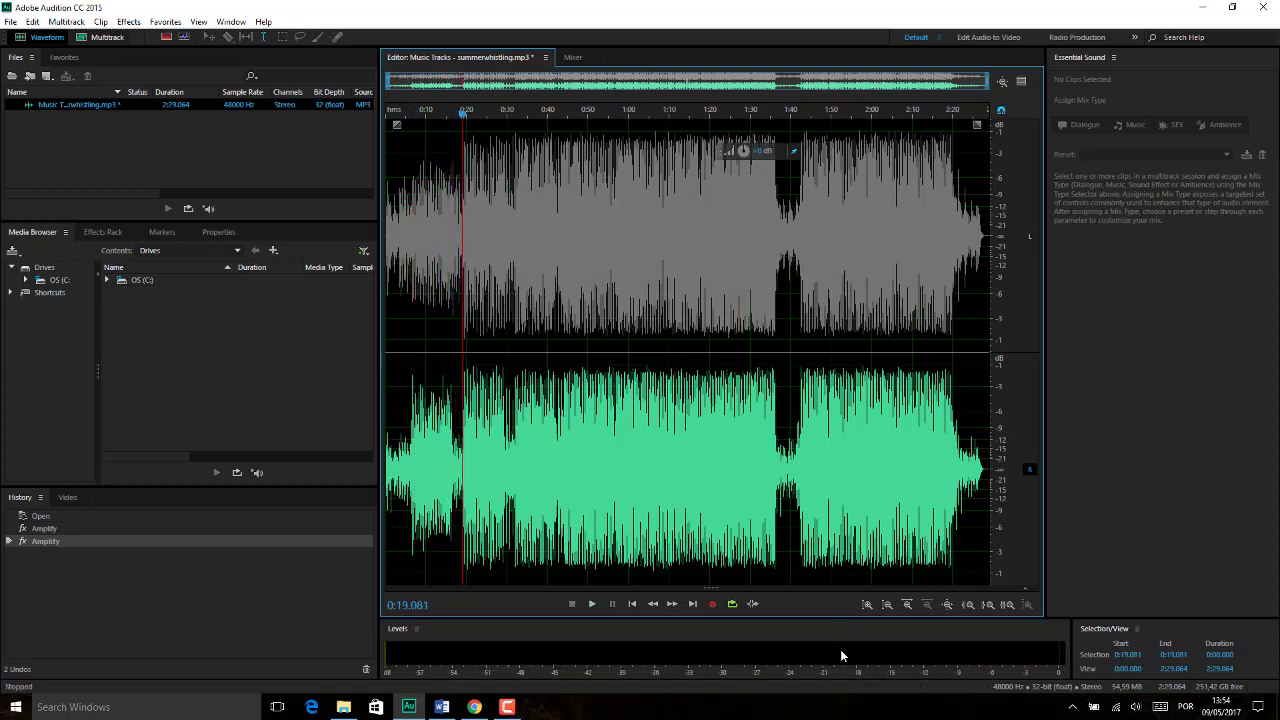
Step: Disable the right channel, re-enable the left one, and play the left channel alone up to about 0:25
click(1030, 470)
key(space)
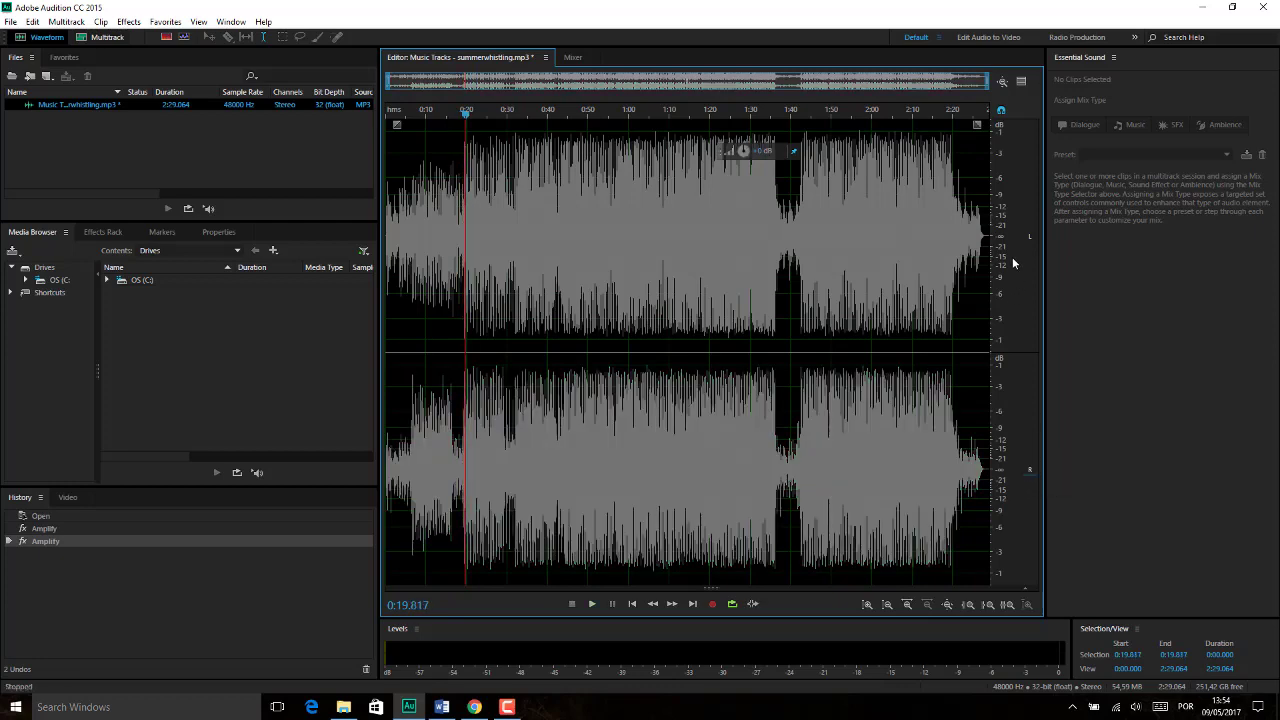
click(1030, 237)
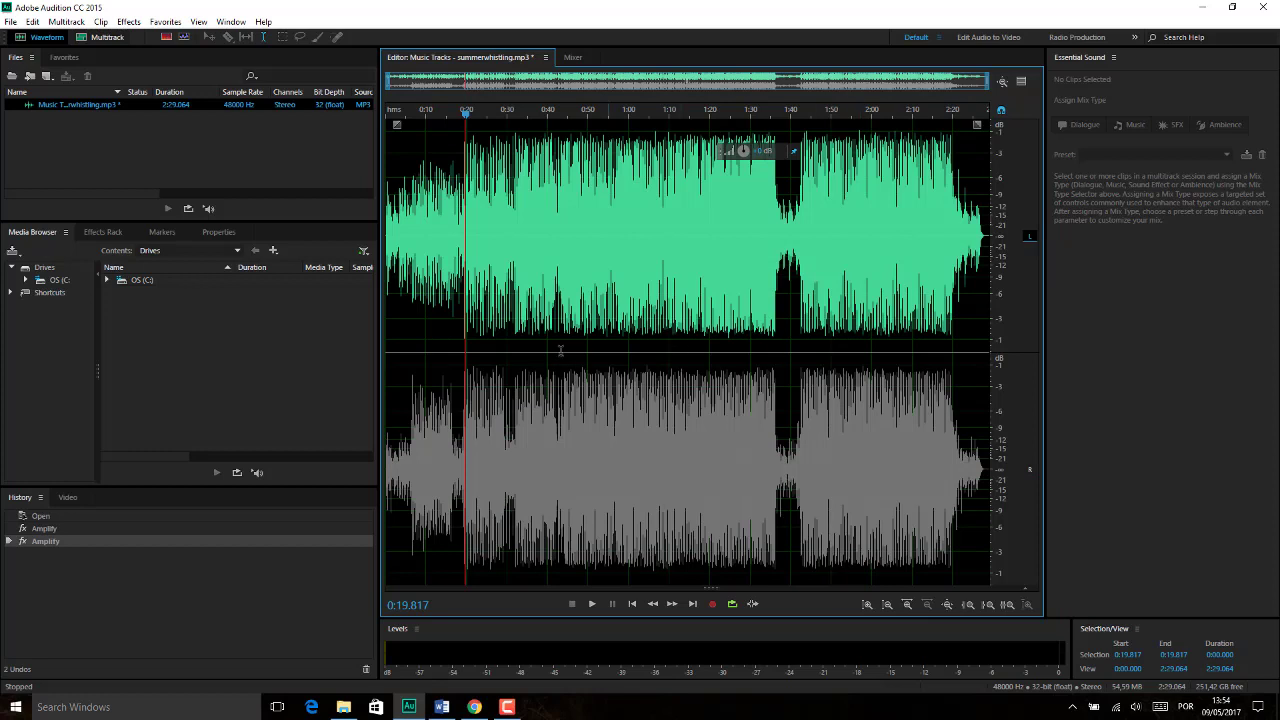
key(space)
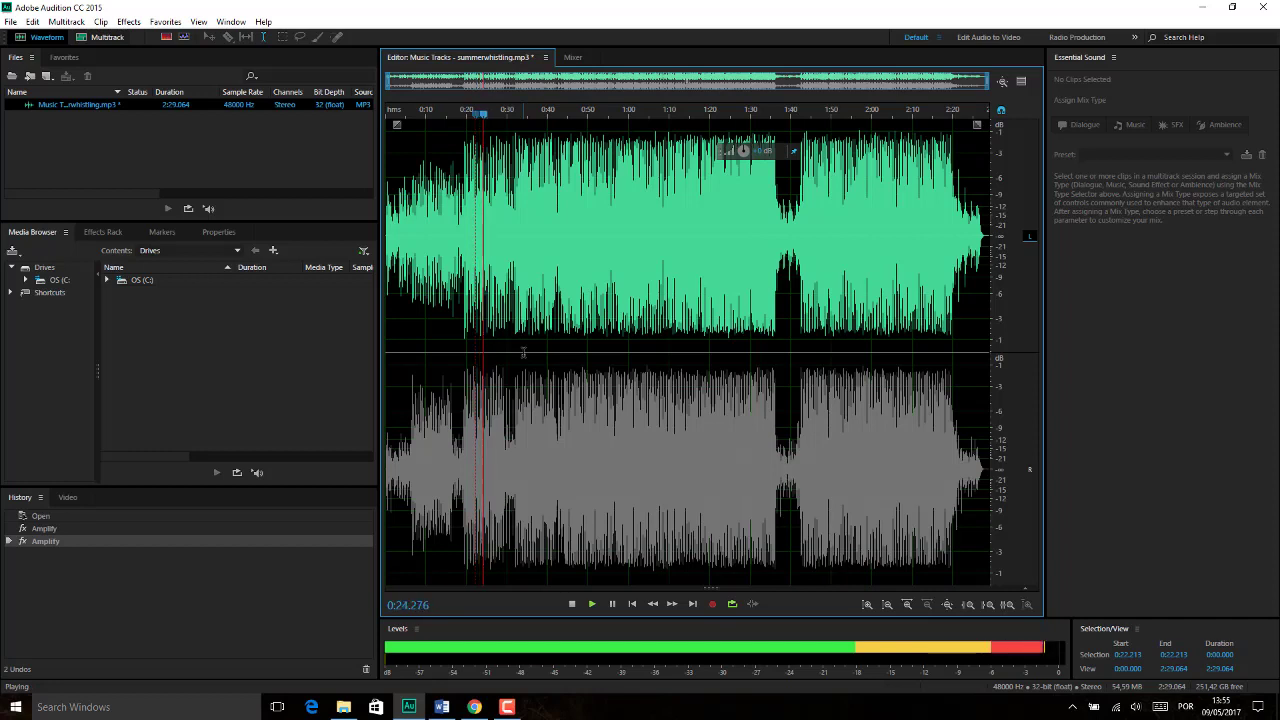
key(space)
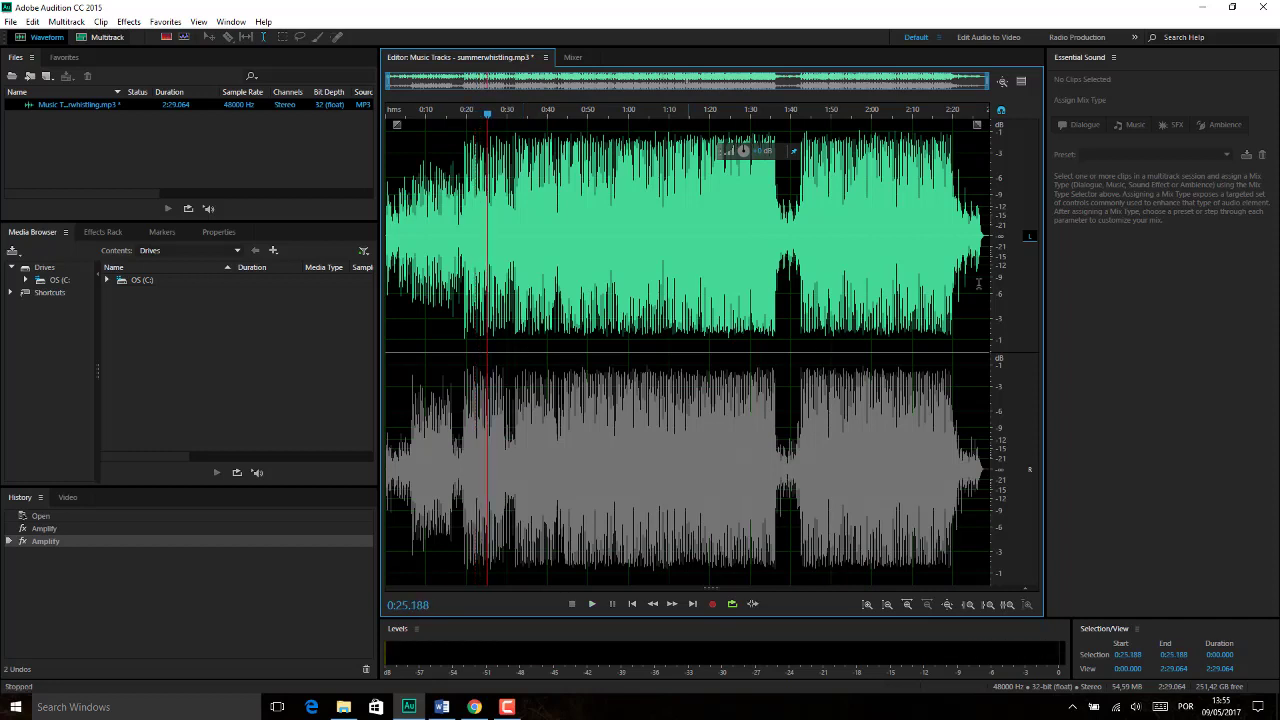
Step: Swap the enabled channel from left to right and play the right channel alone up to about 0:27
click(1029, 236)
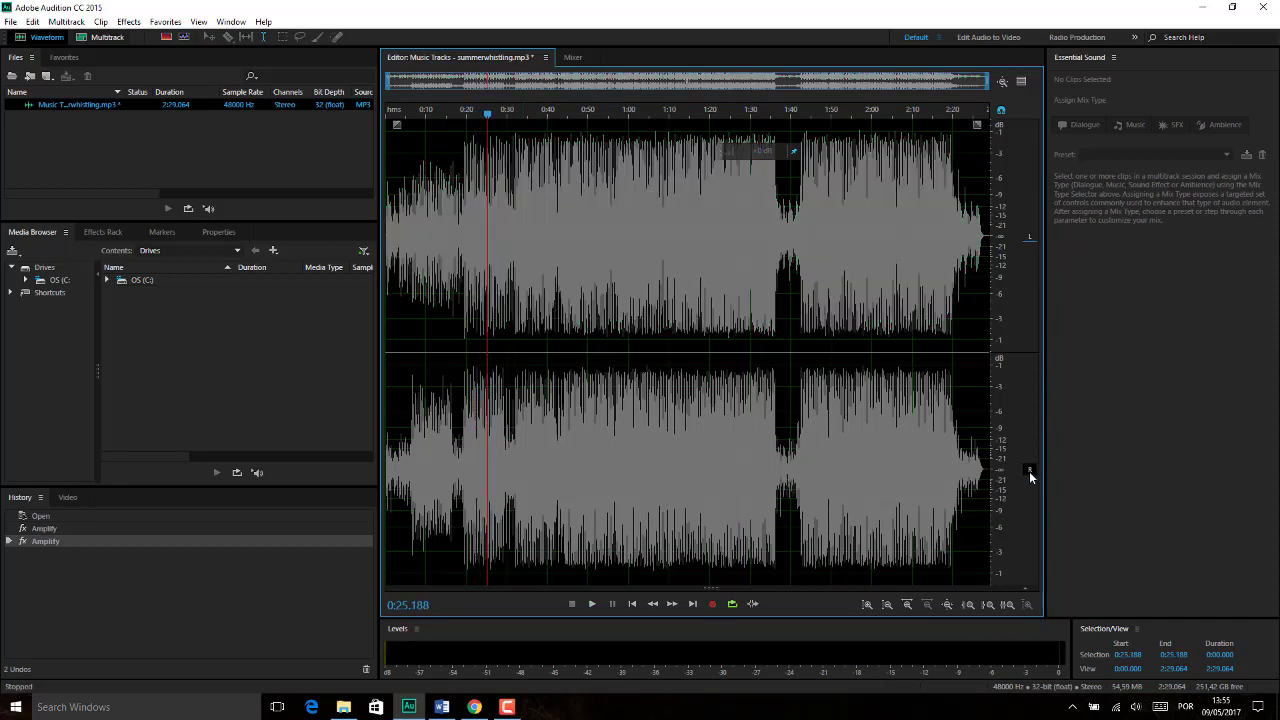
click(1029, 470)
key(space)
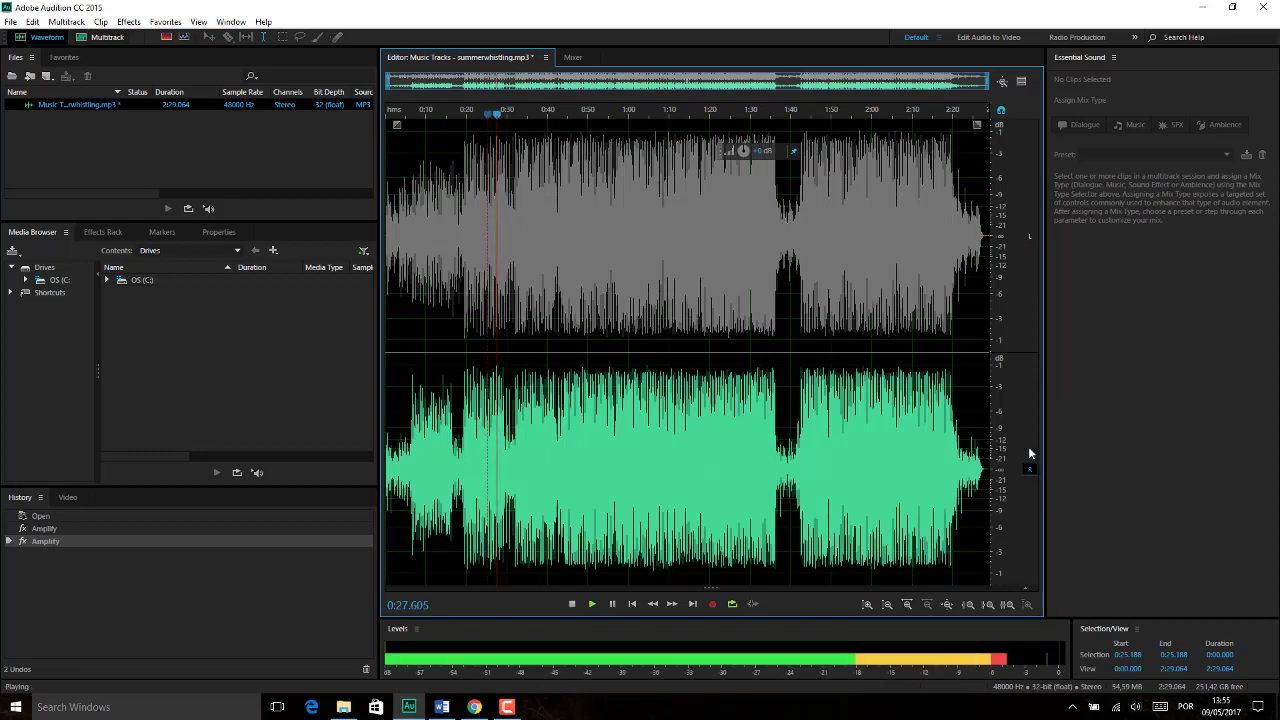
key(space)
Step: Re-enable the left channel and play both channels together up to about 0:33
click(1030, 238)
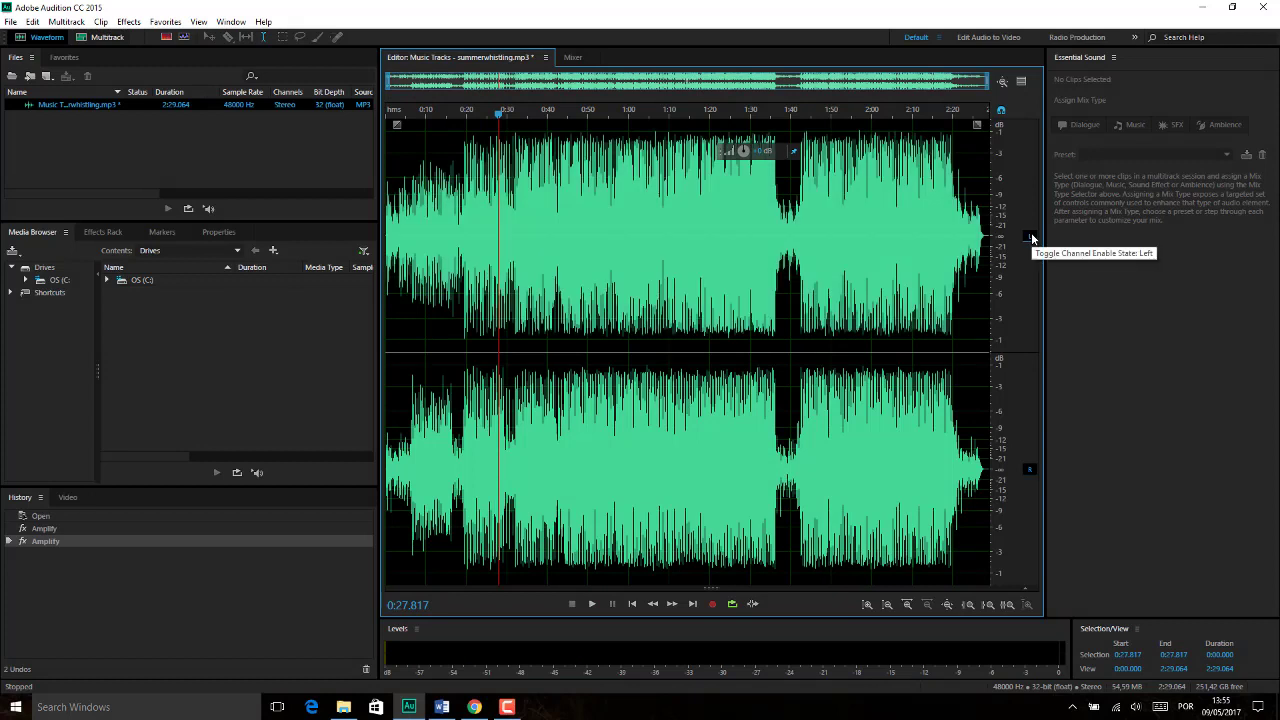
key(space)
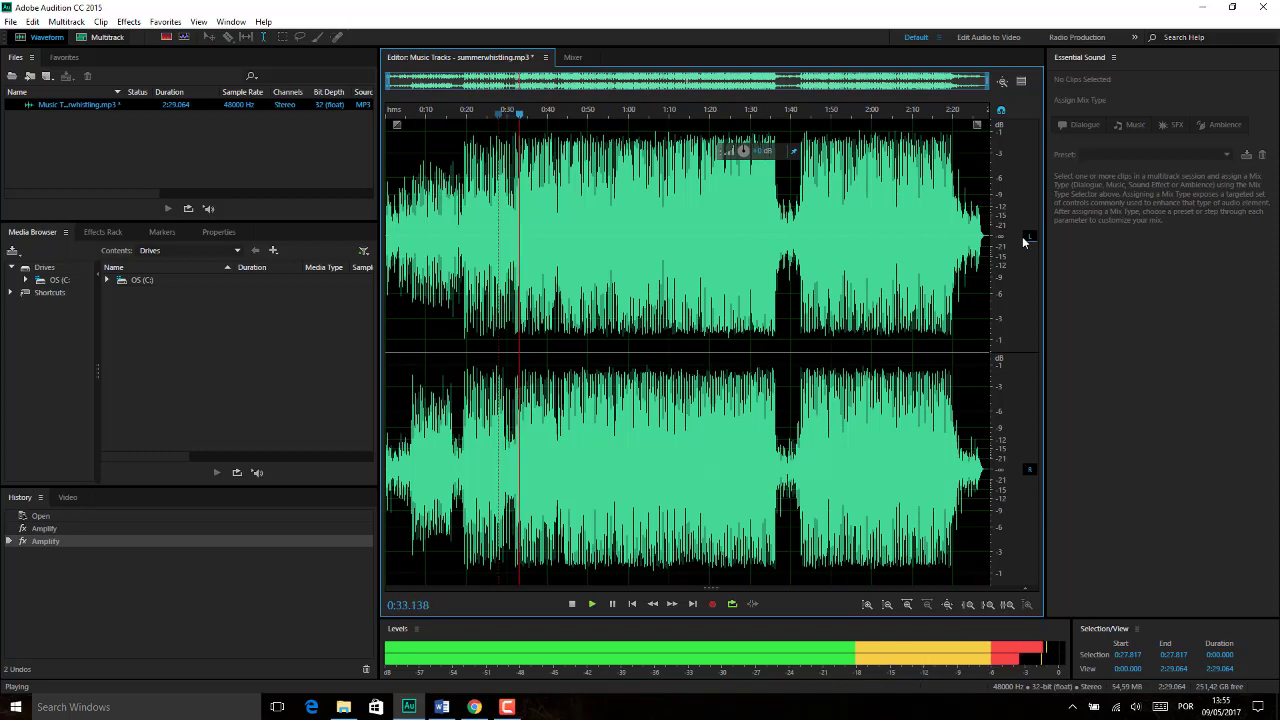
key(space)
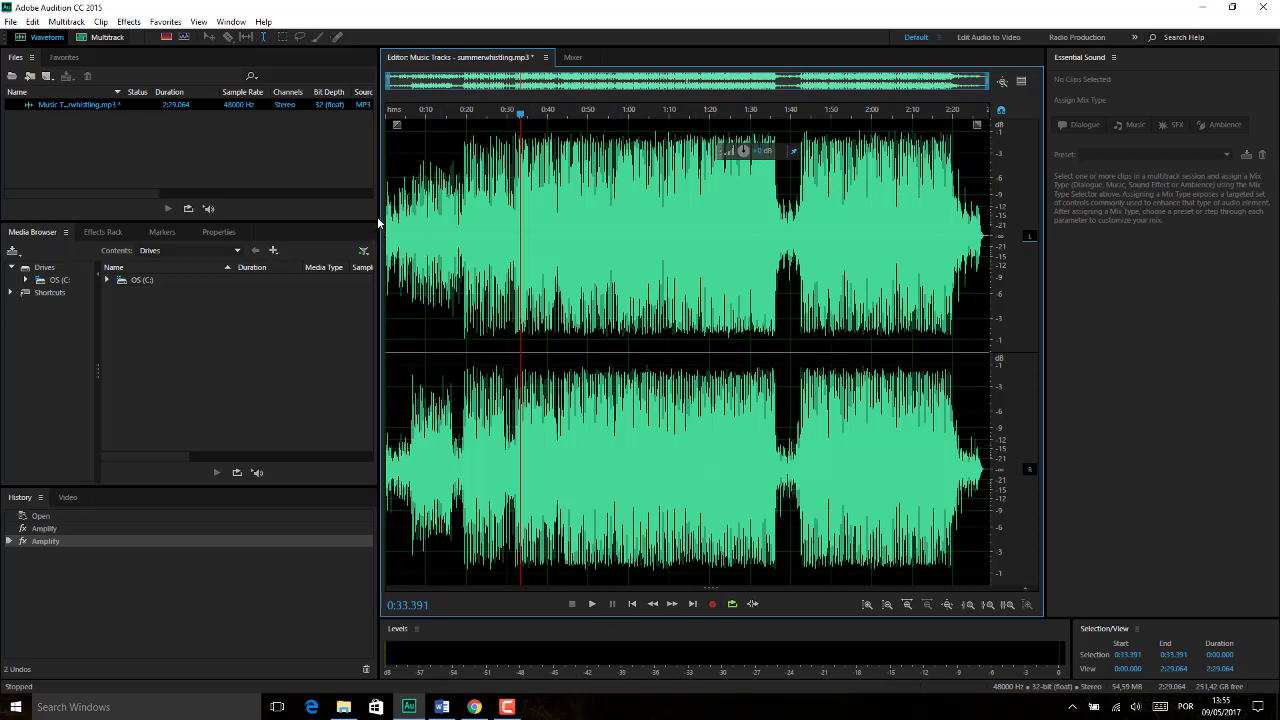
Step: Narrow the Files and Essential Sound panels to enlarge the waveform editor, and place the playhead at about 1:52 and then 0:11
drag(379, 222, 284, 222)
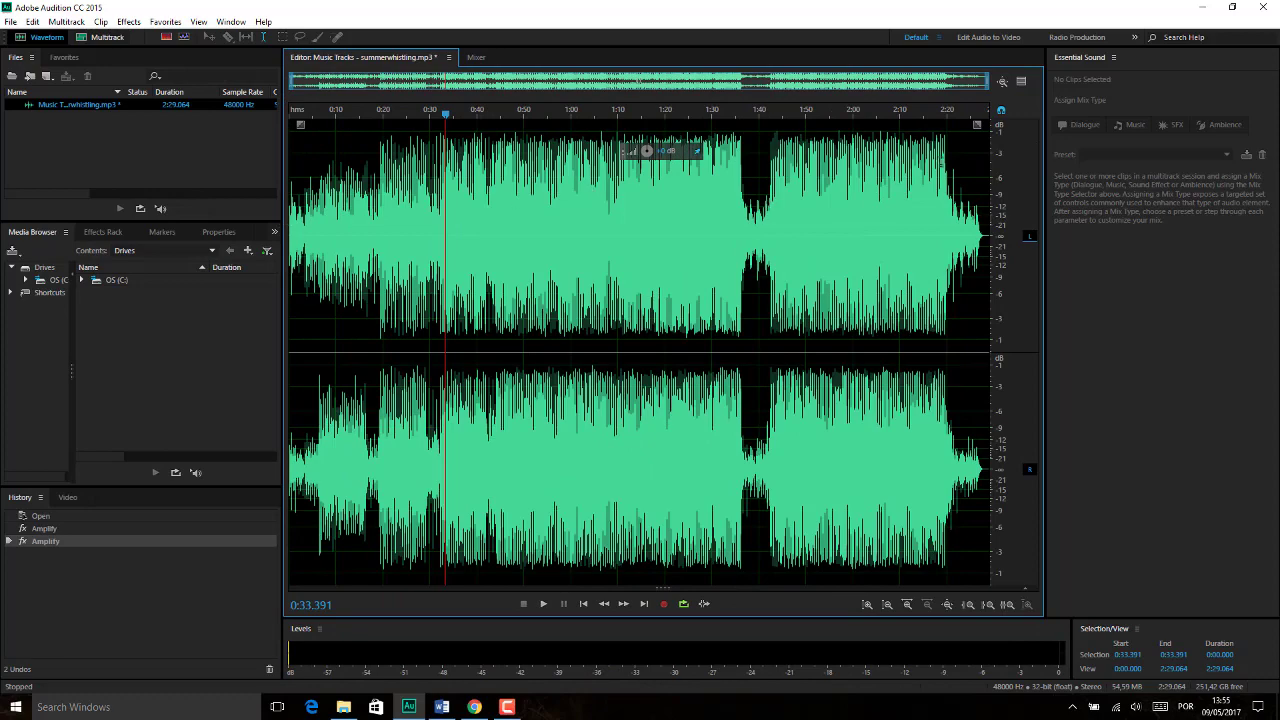
mouse_move(1045, 150)
mouse_down()
mouse_move(1130, 152)
mouse_move(1047, 155)
mouse_up()
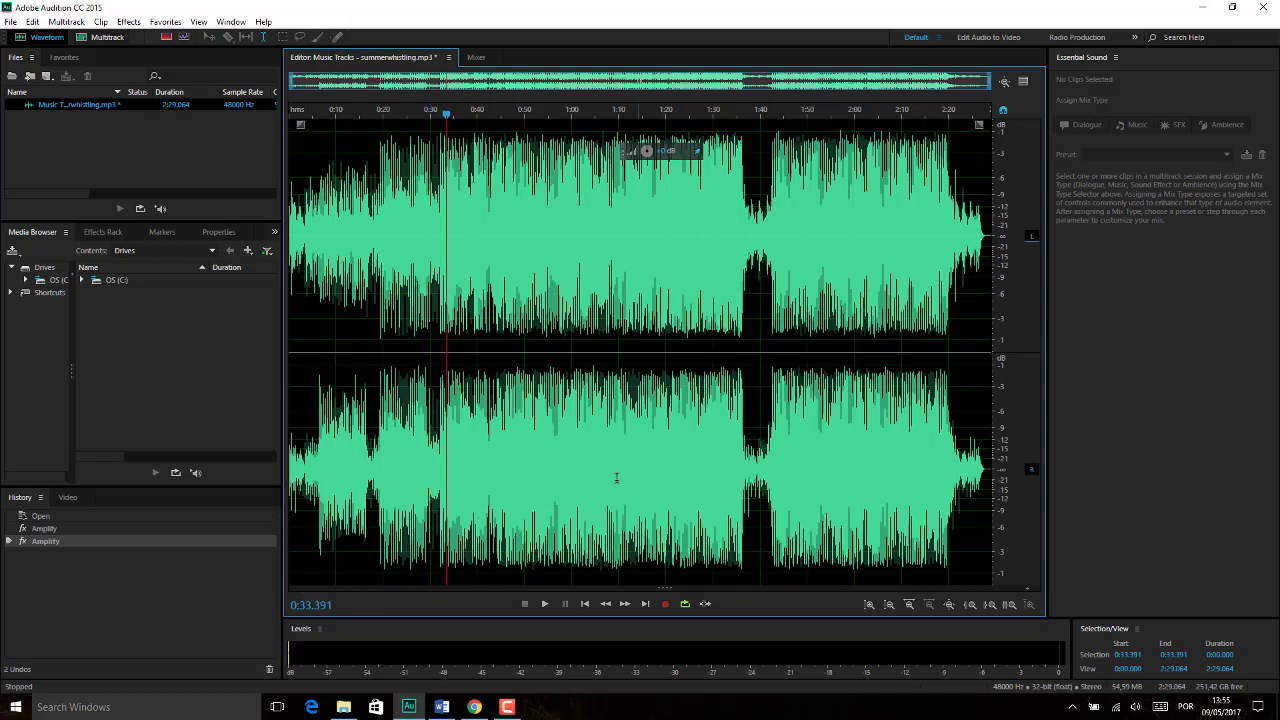
click(816, 458)
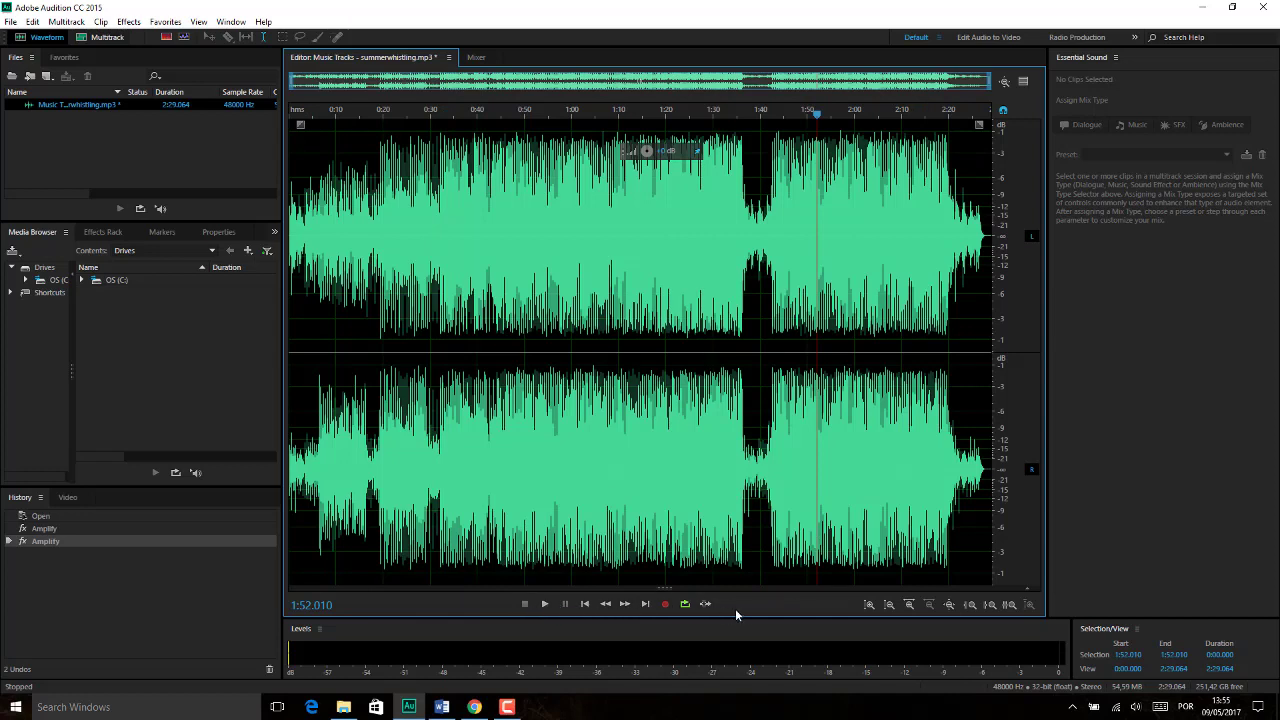
click(186, 155)
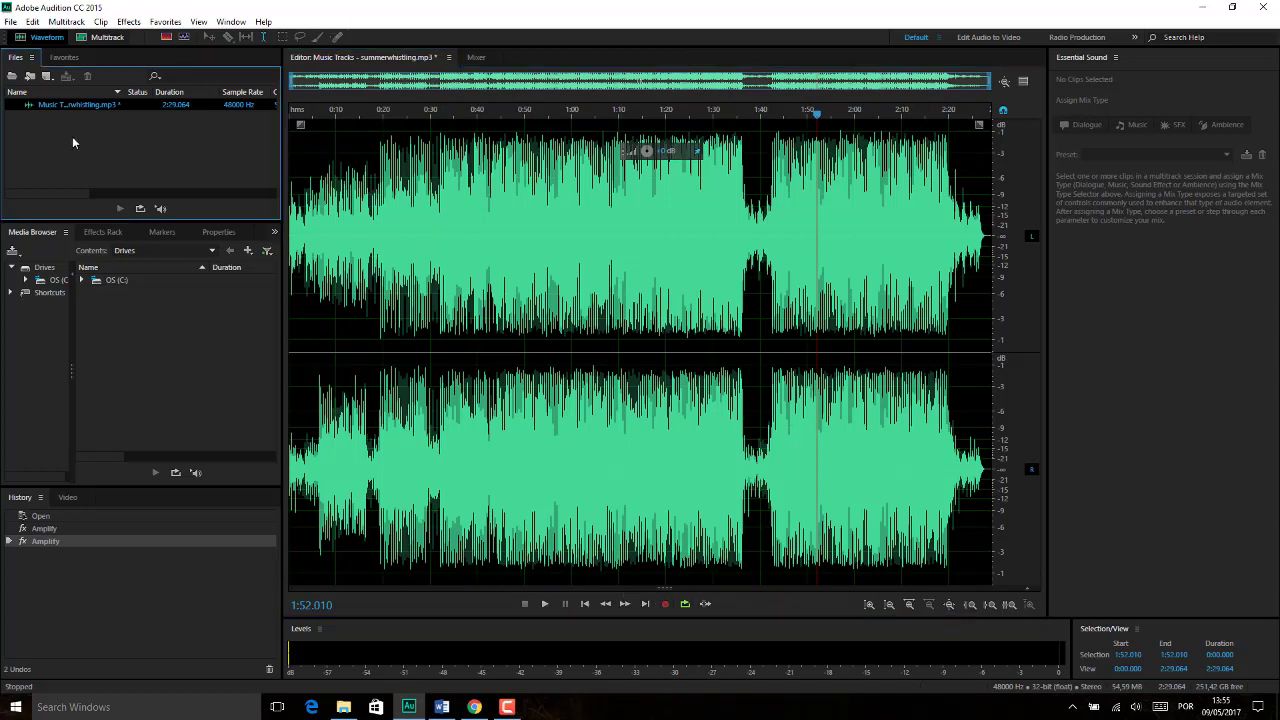
click(344, 257)
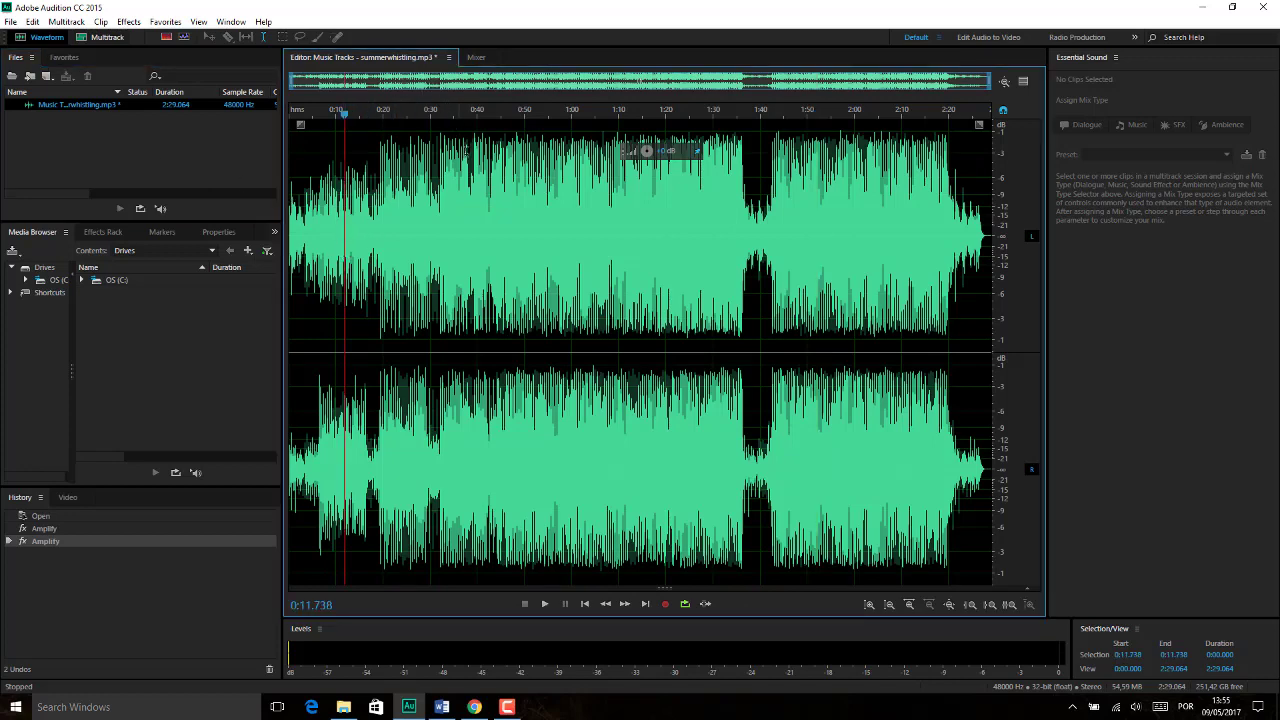
Step: Raise the whole track's volume with the floating gain control and place the playhead at about 0:45
drag(645, 151, 647, 149)
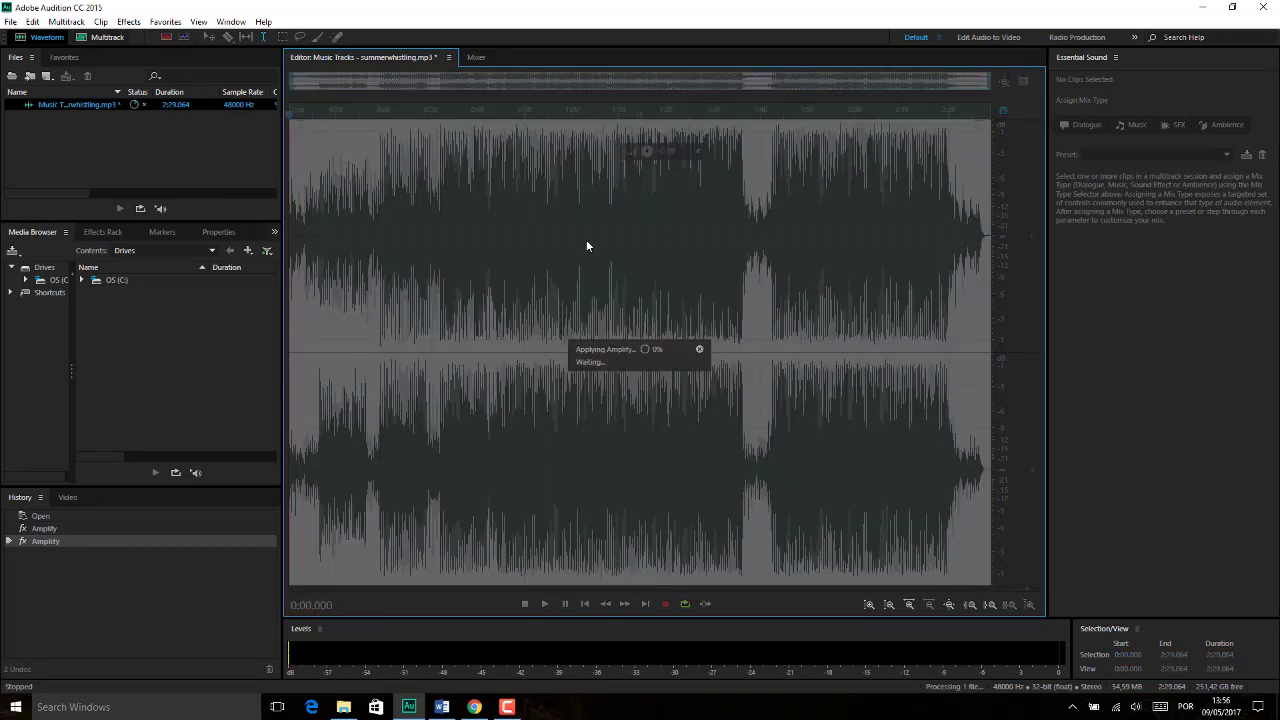
click(507, 295)
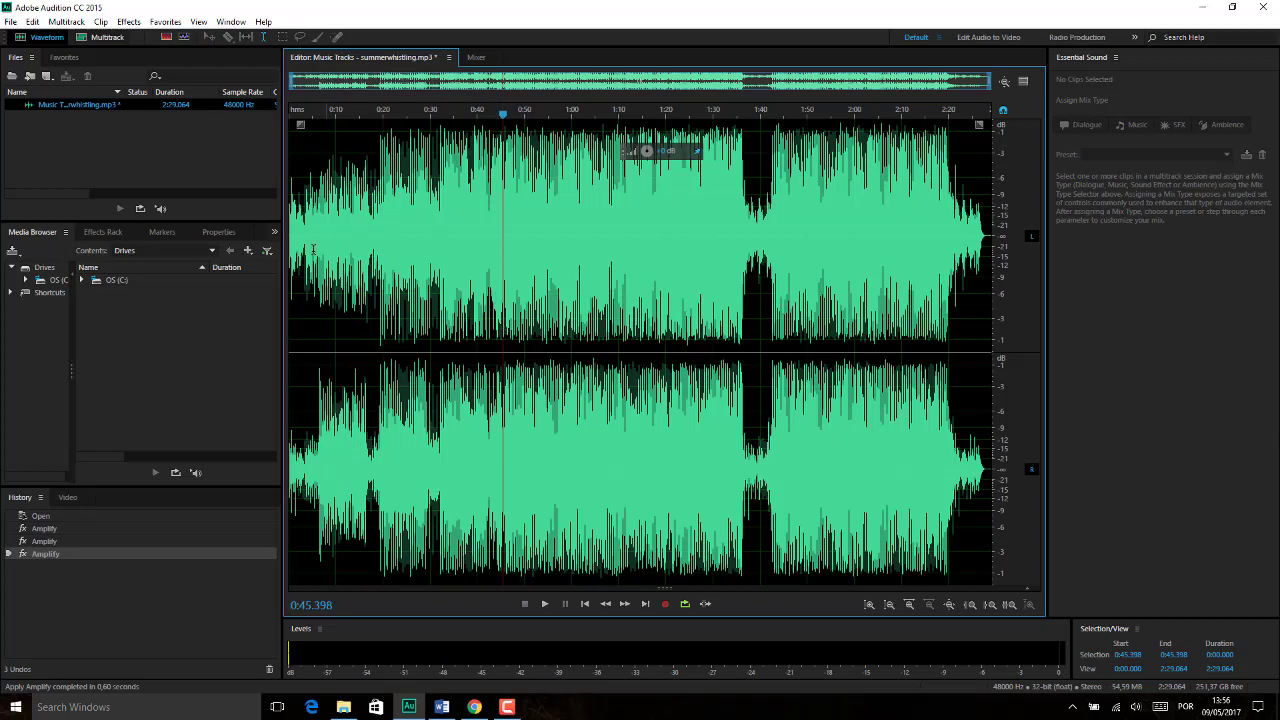
Step: Select roughly the first 6 seconds of the track, from 0:00 to about 0:05.9, and delete them
click(310, 346)
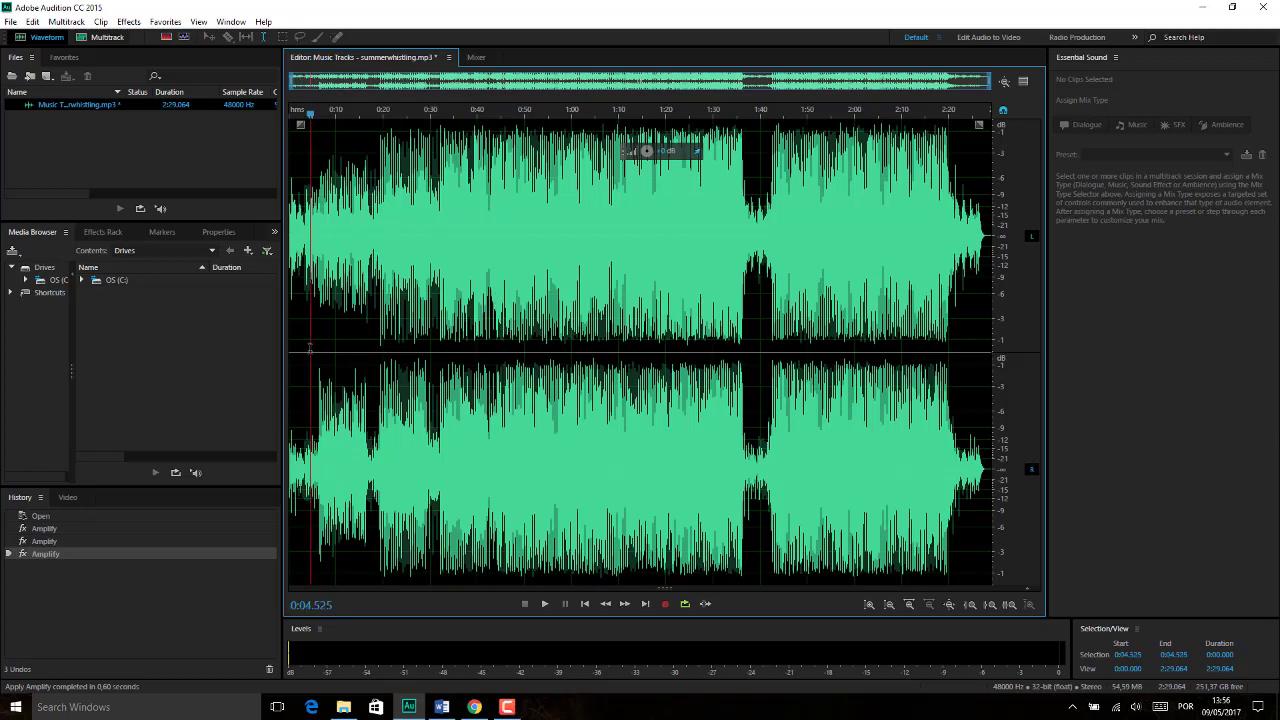
drag(310, 346, 287, 356)
click(333, 350)
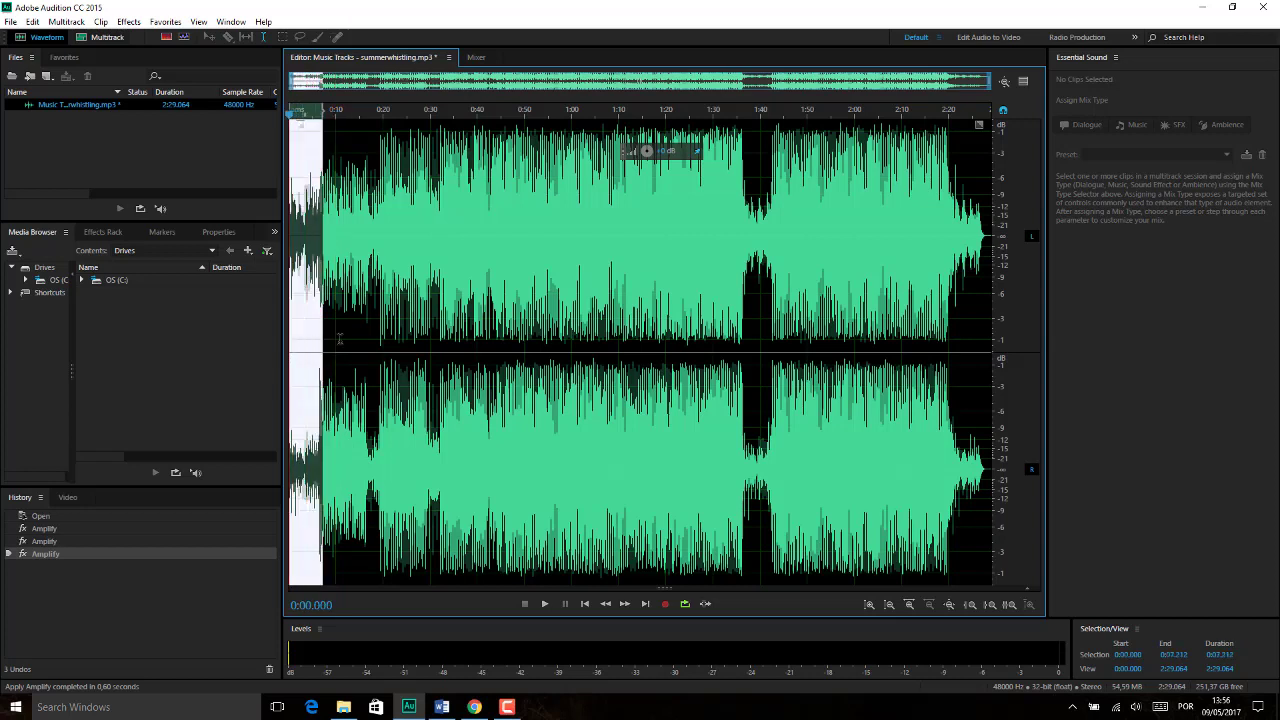
click(330, 348)
drag(318, 351, 221, 348)
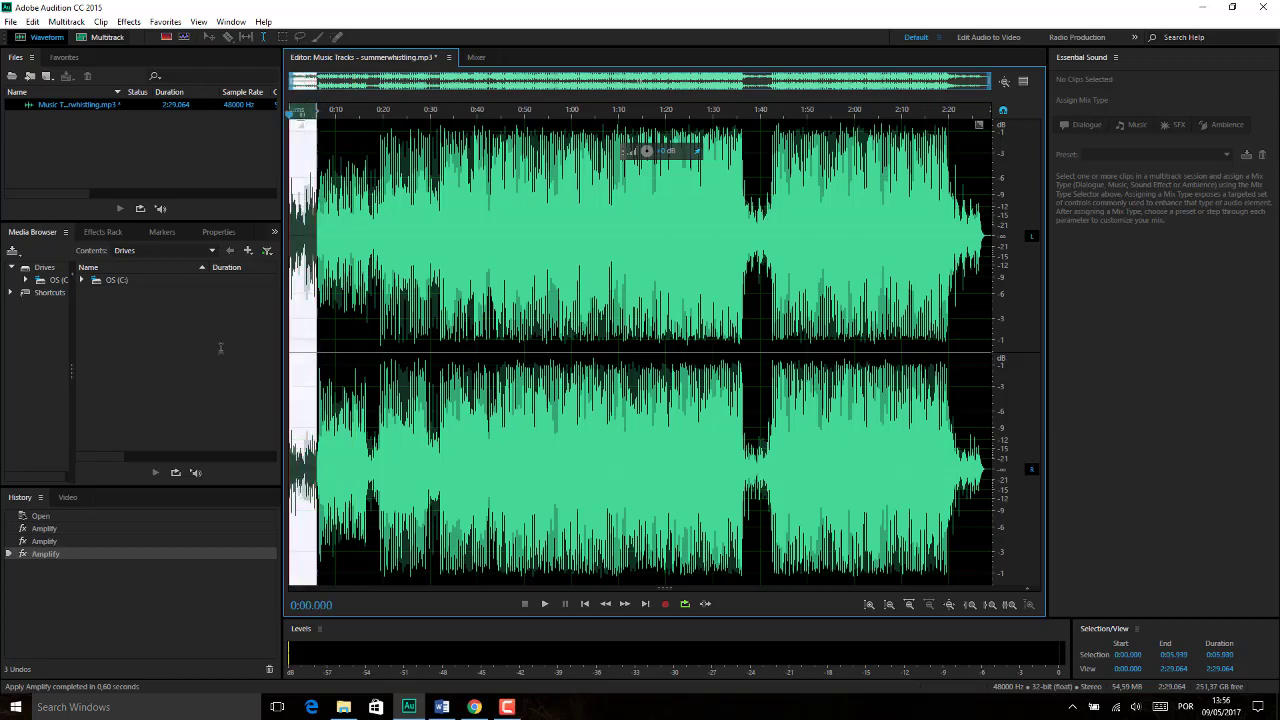
key(Delete)
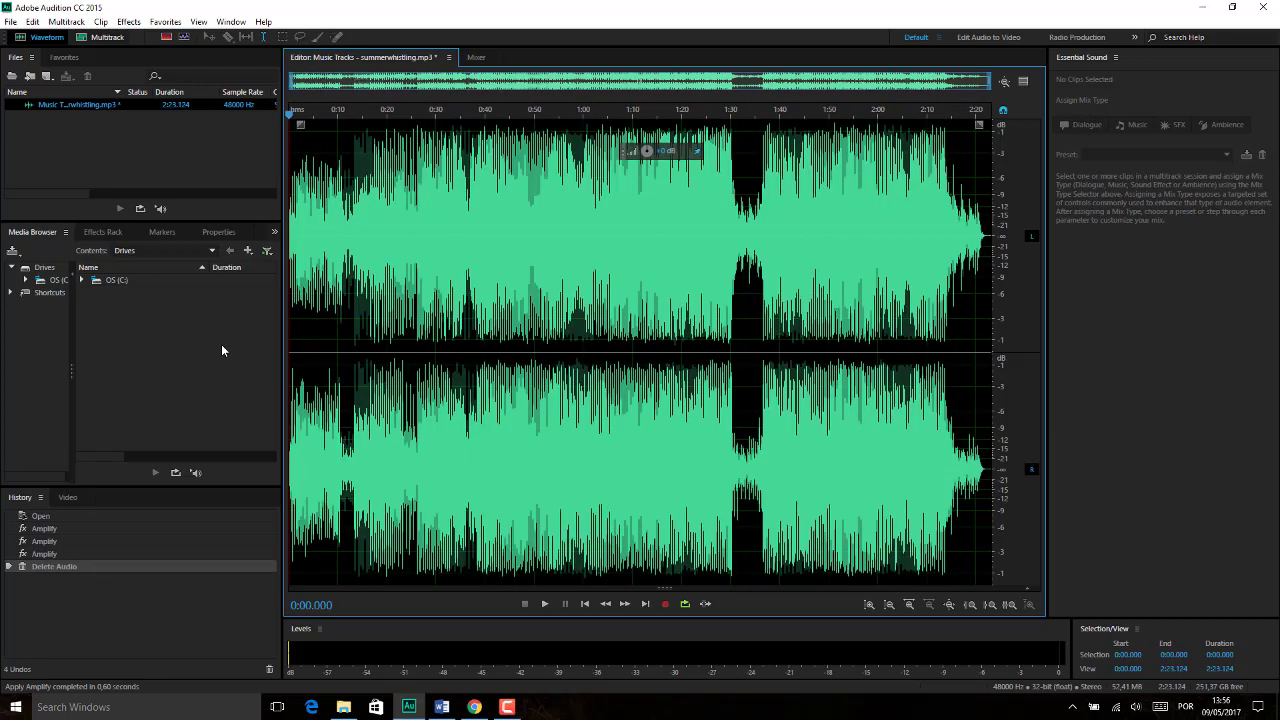
Step: Play the trimmed track's opening twice from 0:00, stopping each time before 0:02
key(space)
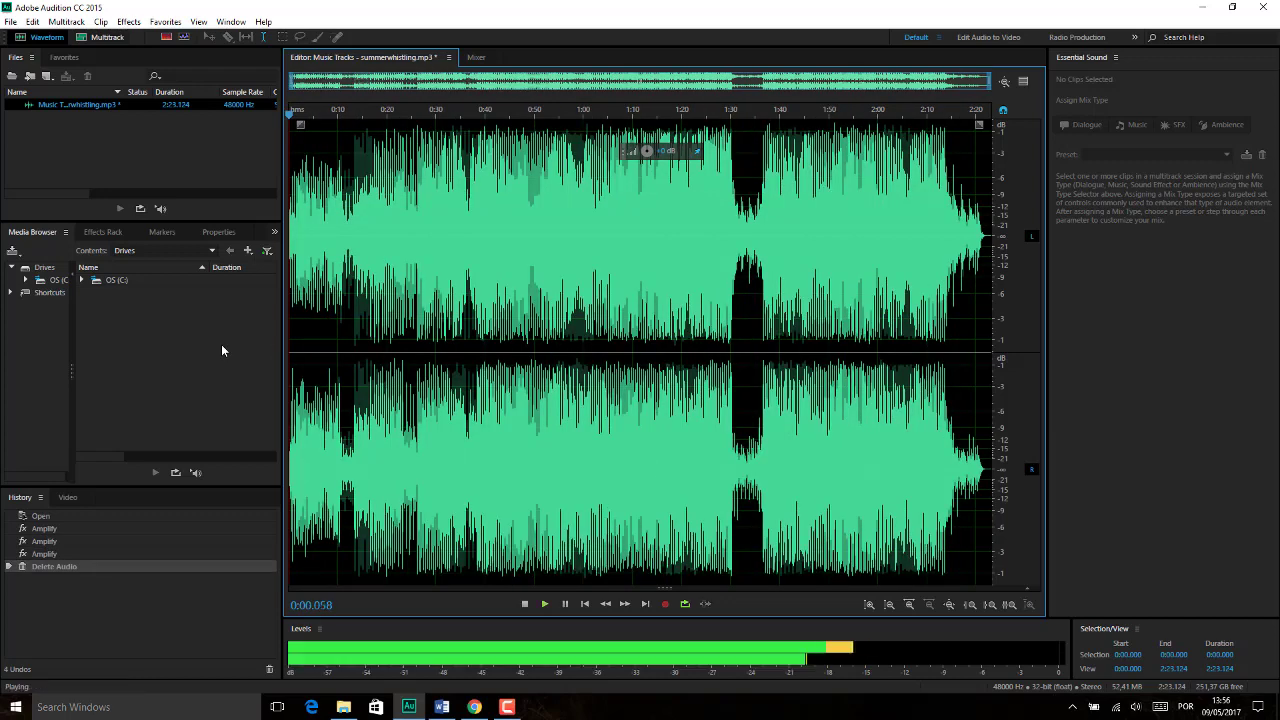
key(space)
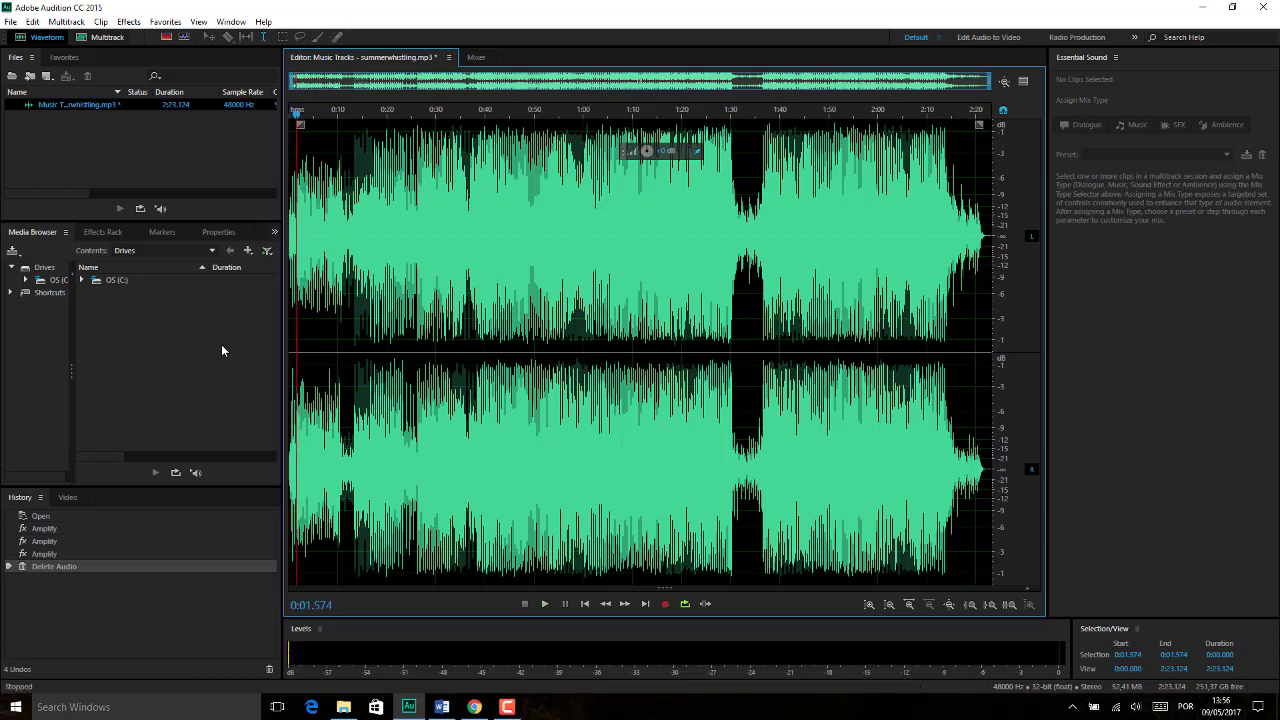
click(286, 118)
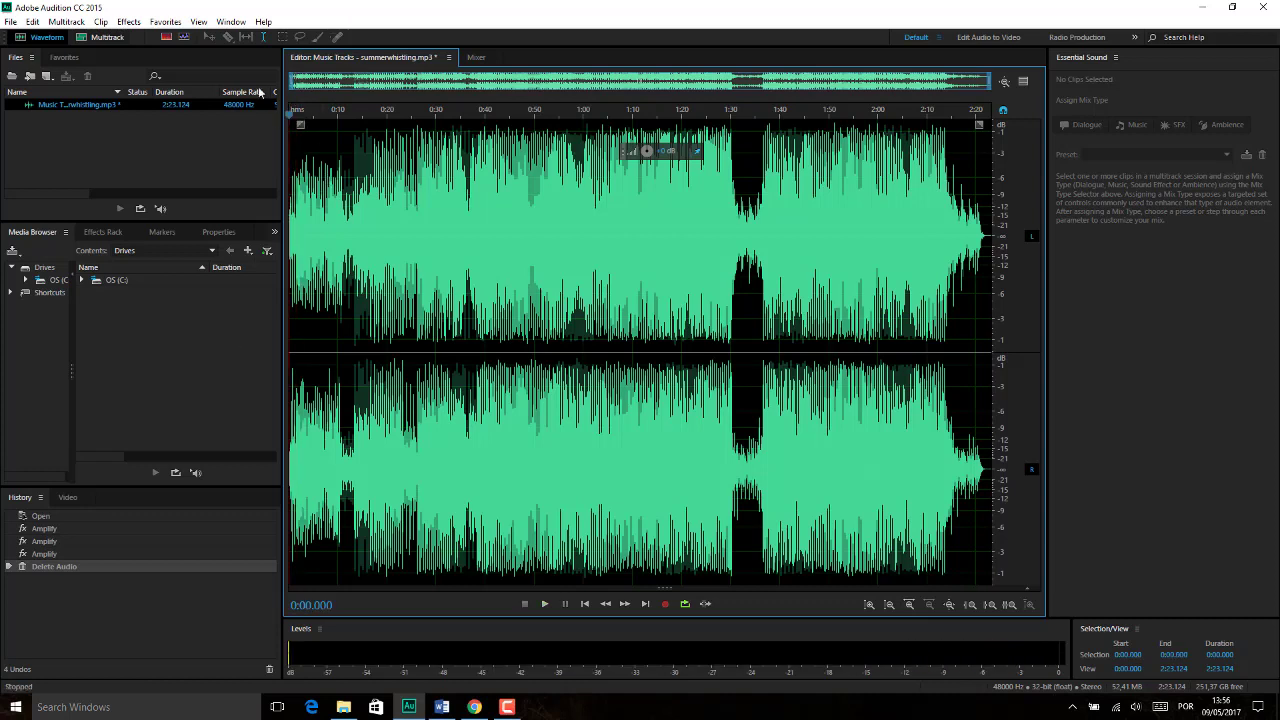
key(space)
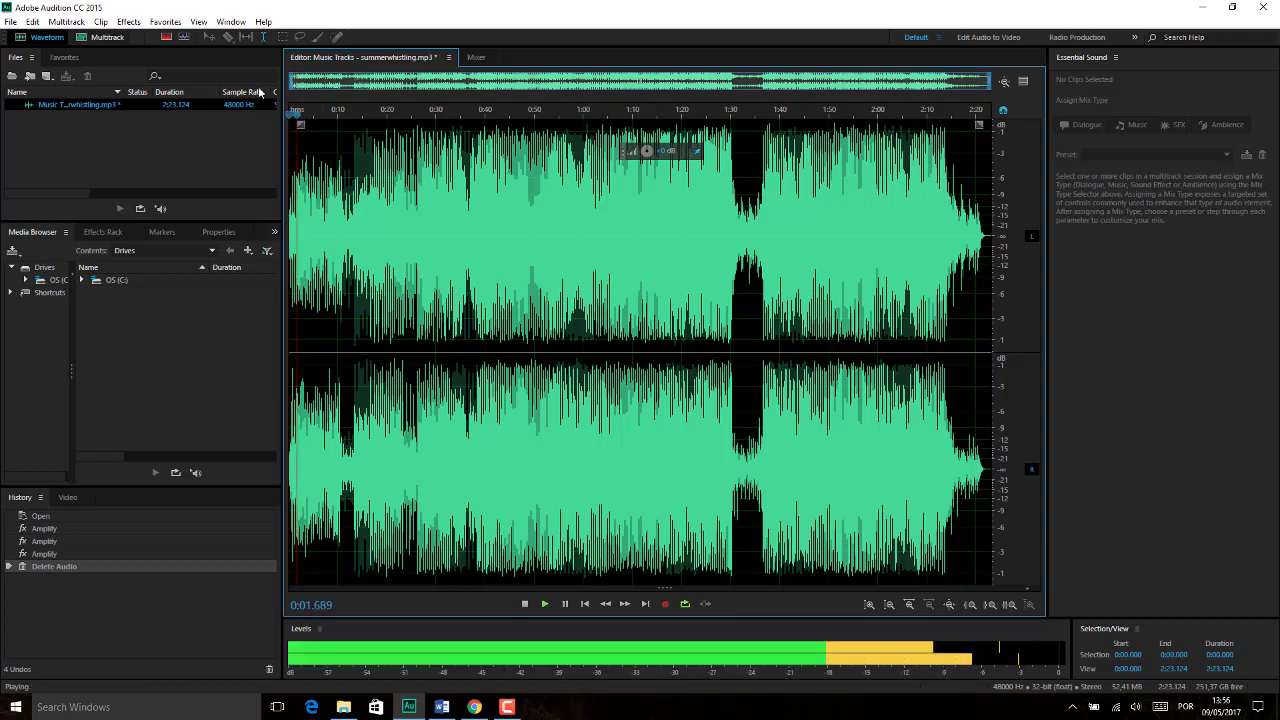
key(space)
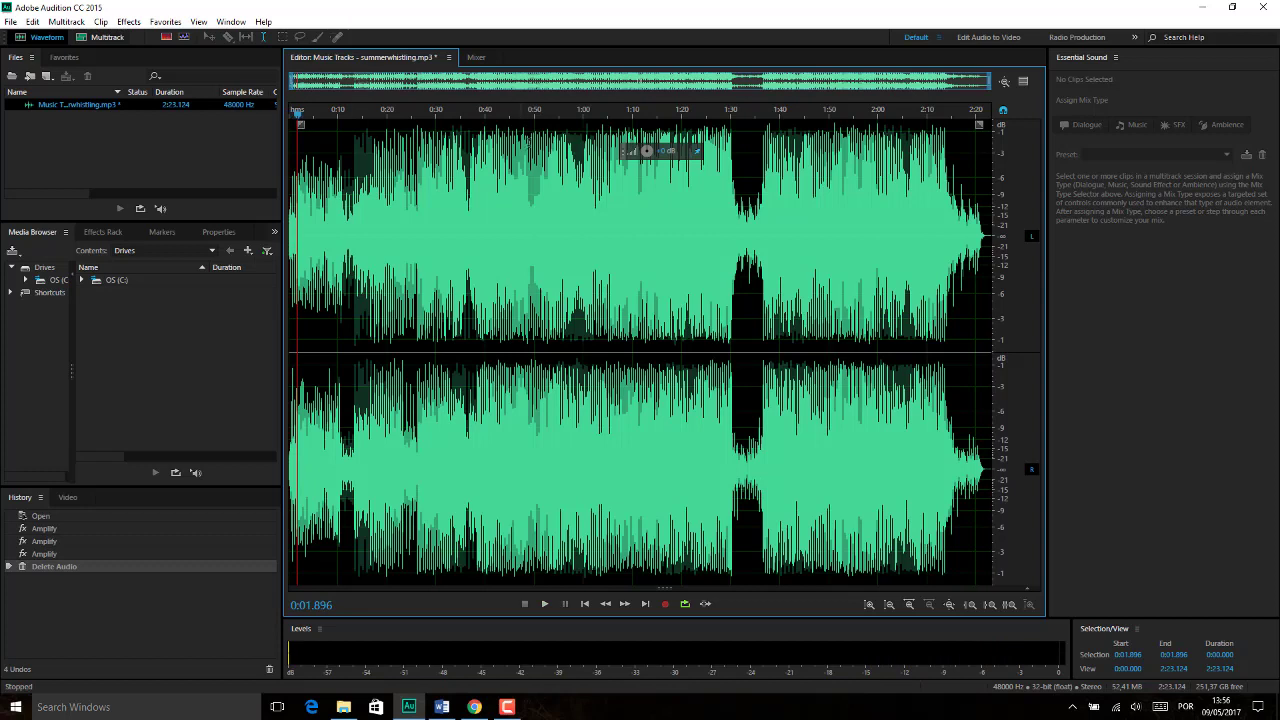
Step: Select sample ranges of the waveform, including about 0:45.9–0:54.9 and 0:28.2–0:33.0, and place the playhead at 0:20
drag(515, 230, 557, 230)
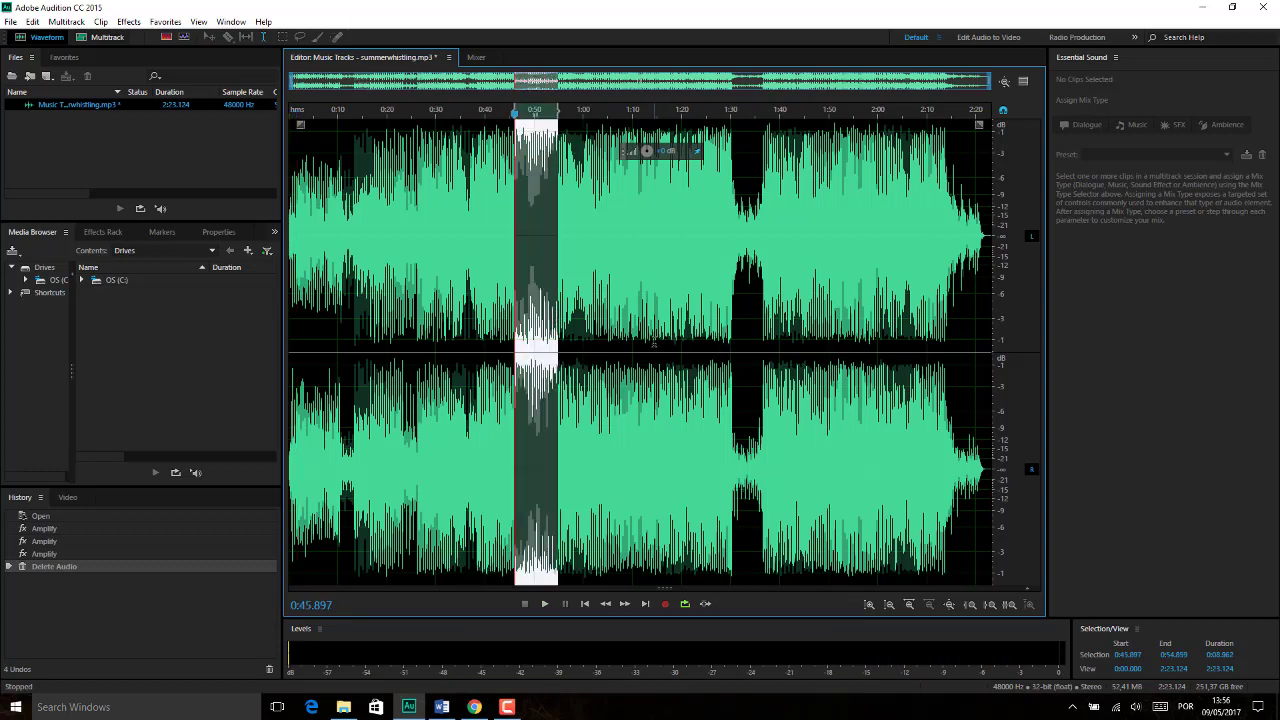
click(654, 345)
drag(654, 345, 828, 352)
drag(451, 350, 428, 350)
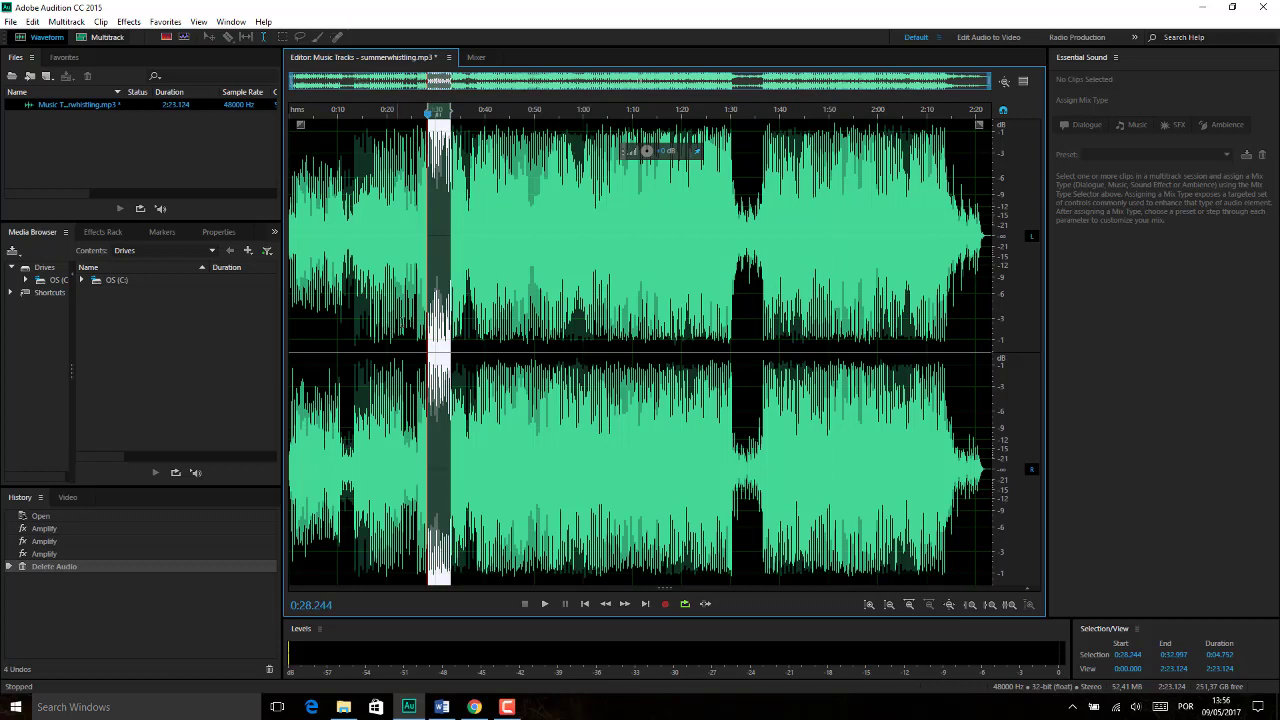
click(393, 336)
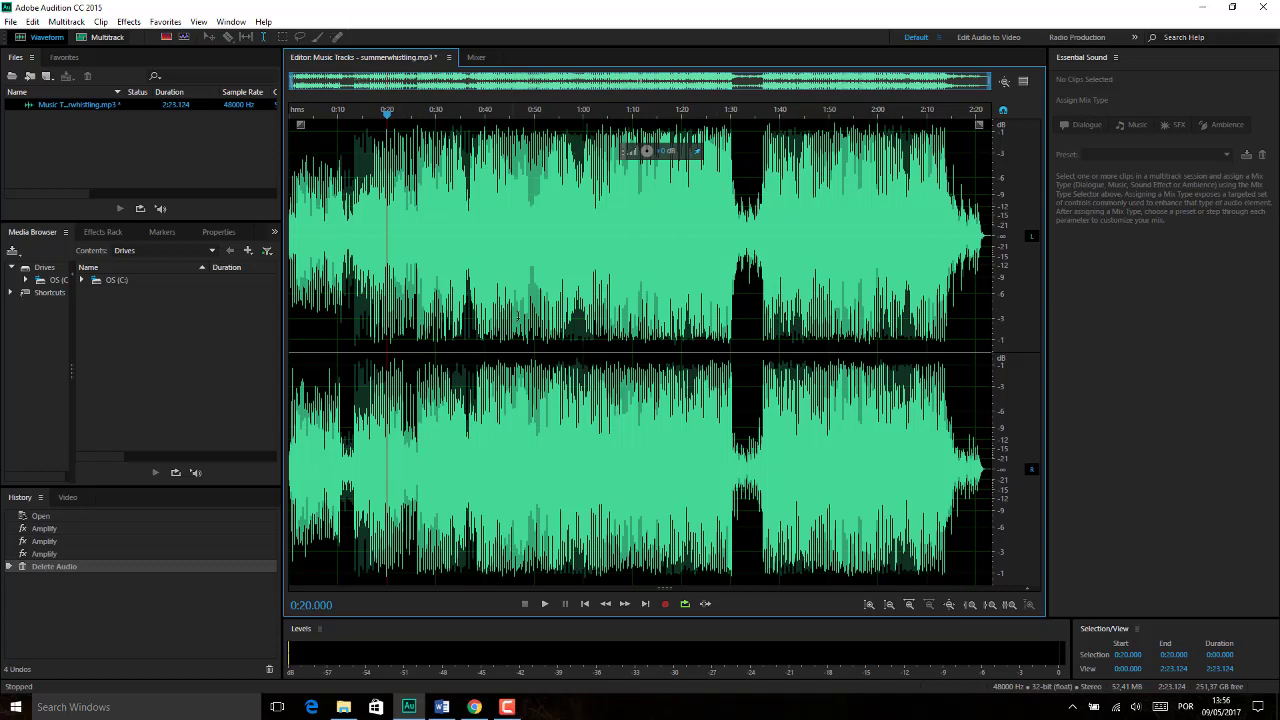
Step: Try to close the summerwhistling.mp3 track, cancel at the save request, and place the playhead at about 1:08.7
click(98, 133)
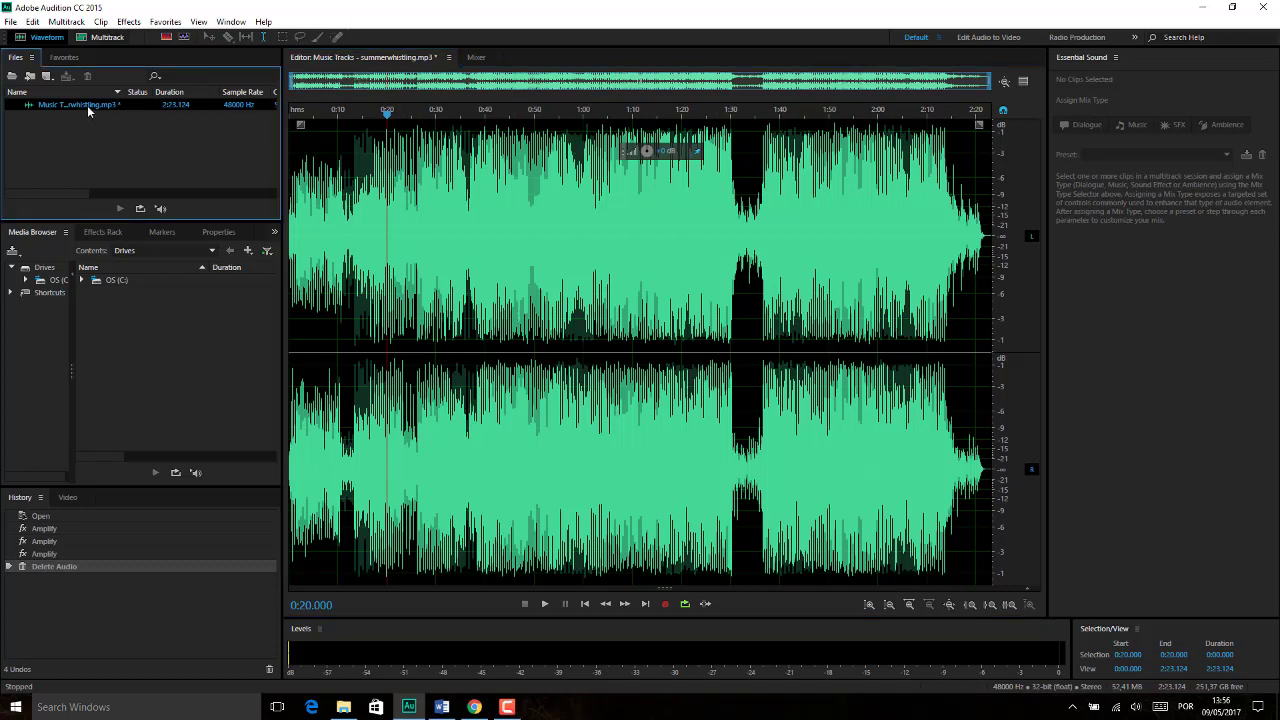
click(87, 105)
right_click(29, 112)
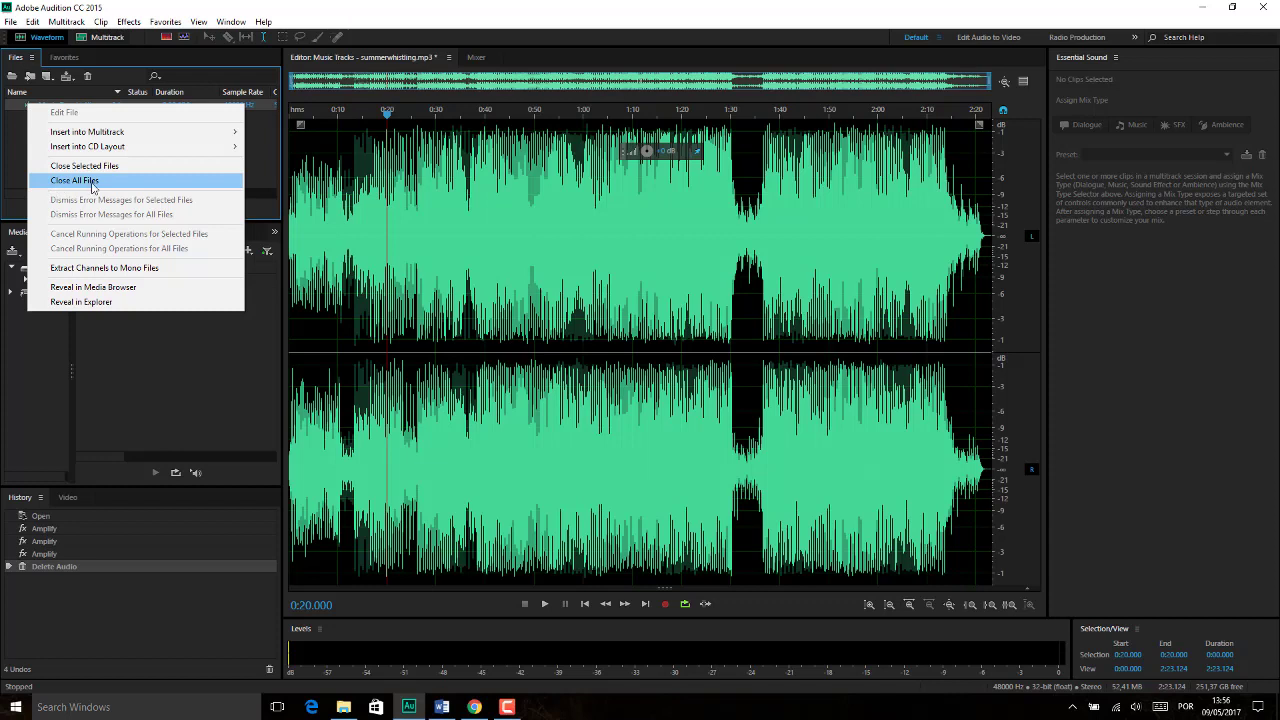
click(4, 147)
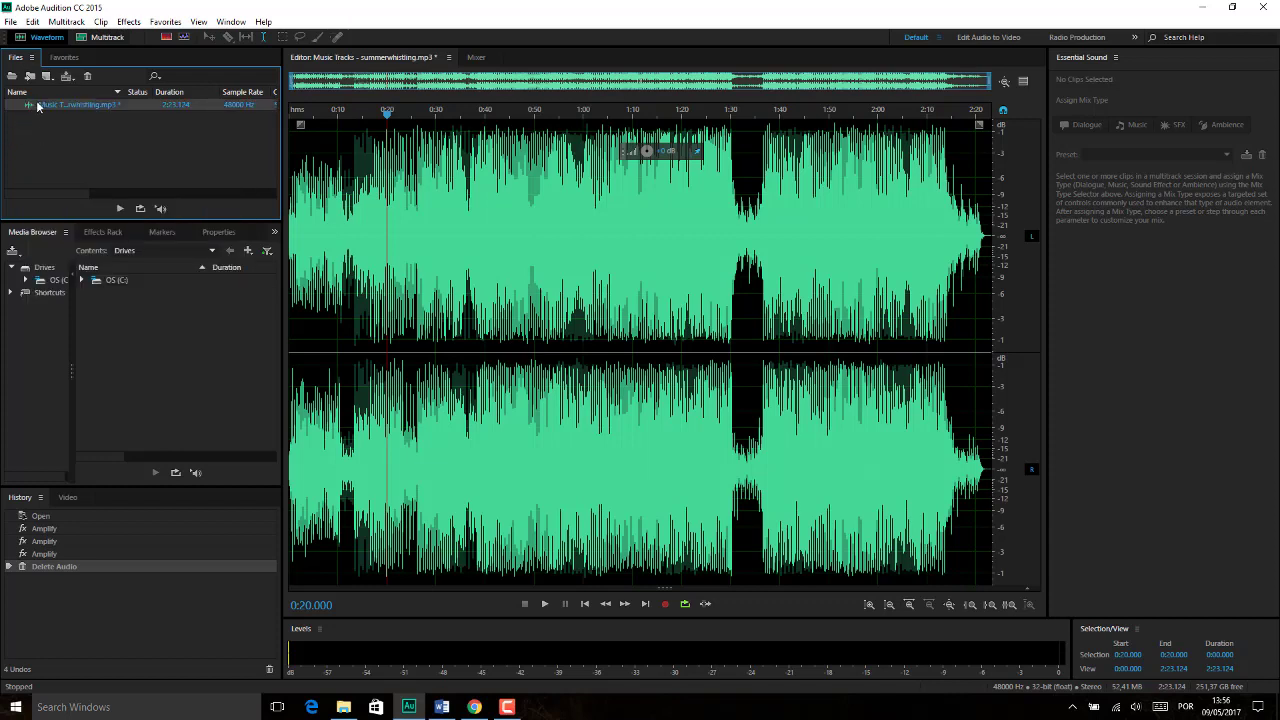
key(ctrl+w)
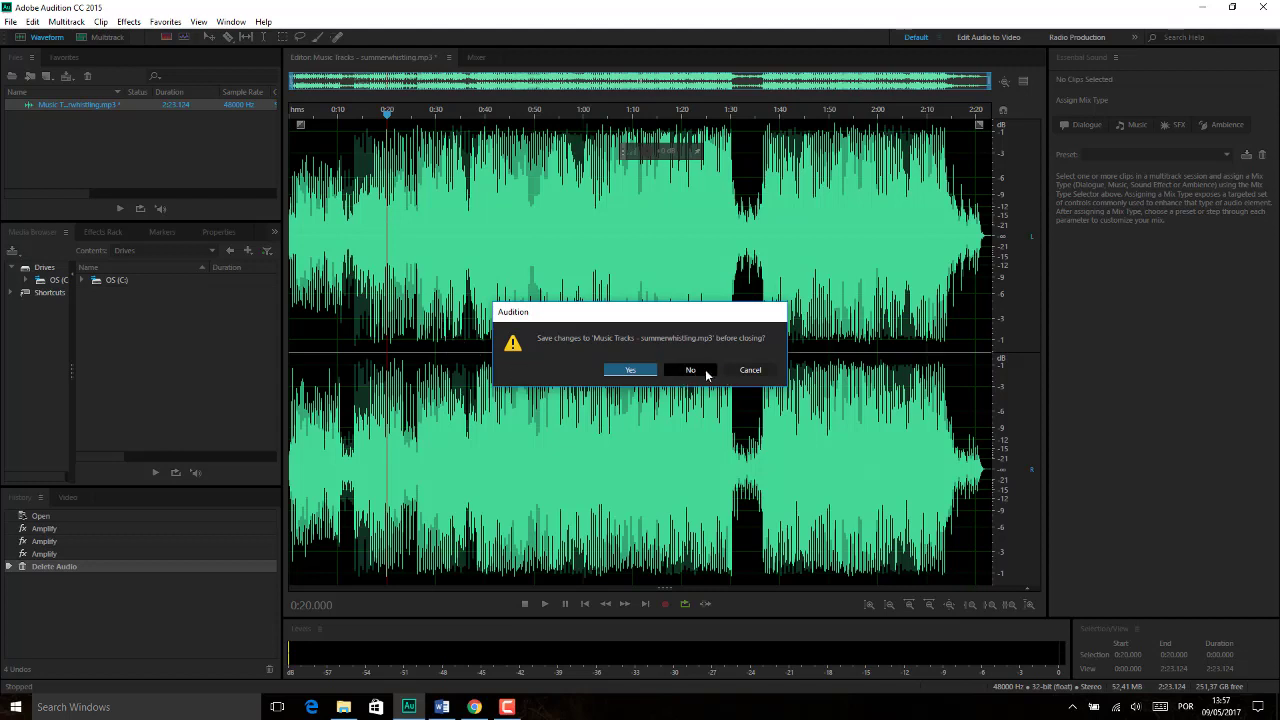
click(745, 371)
click(627, 366)
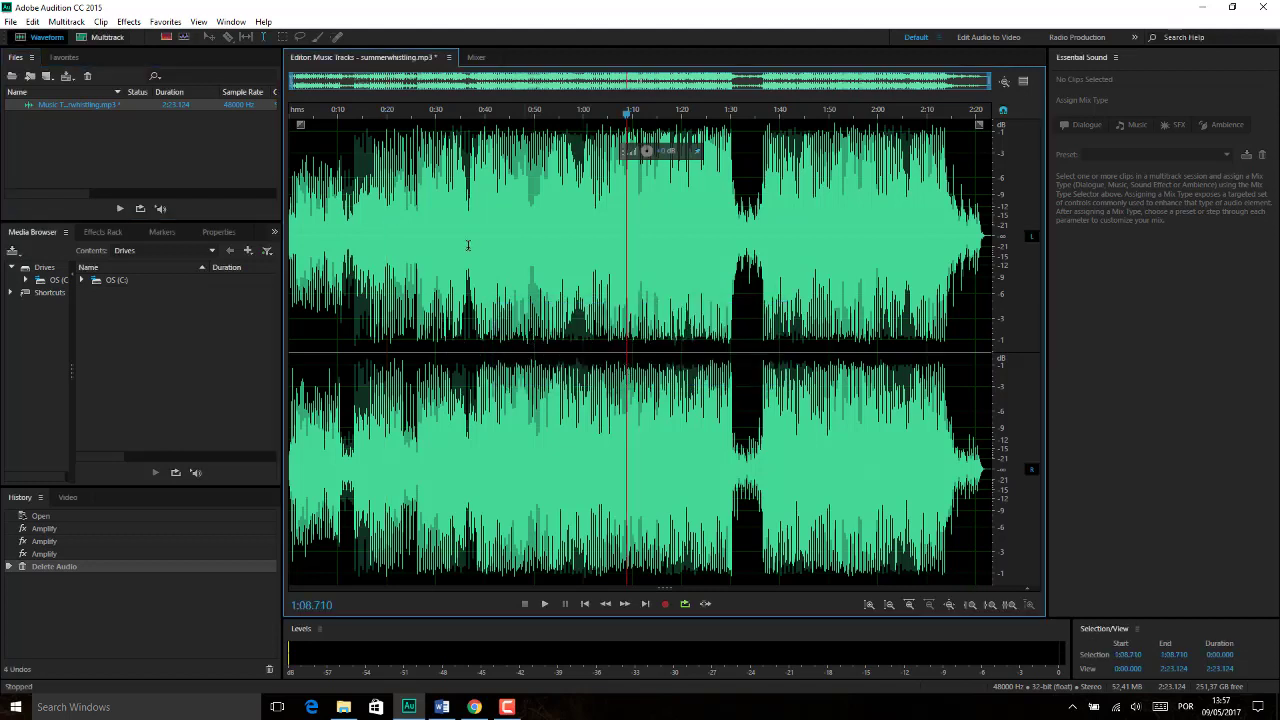
Step: Look over the available file commands without running any, and place the playhead at about 0:12
click(10, 22)
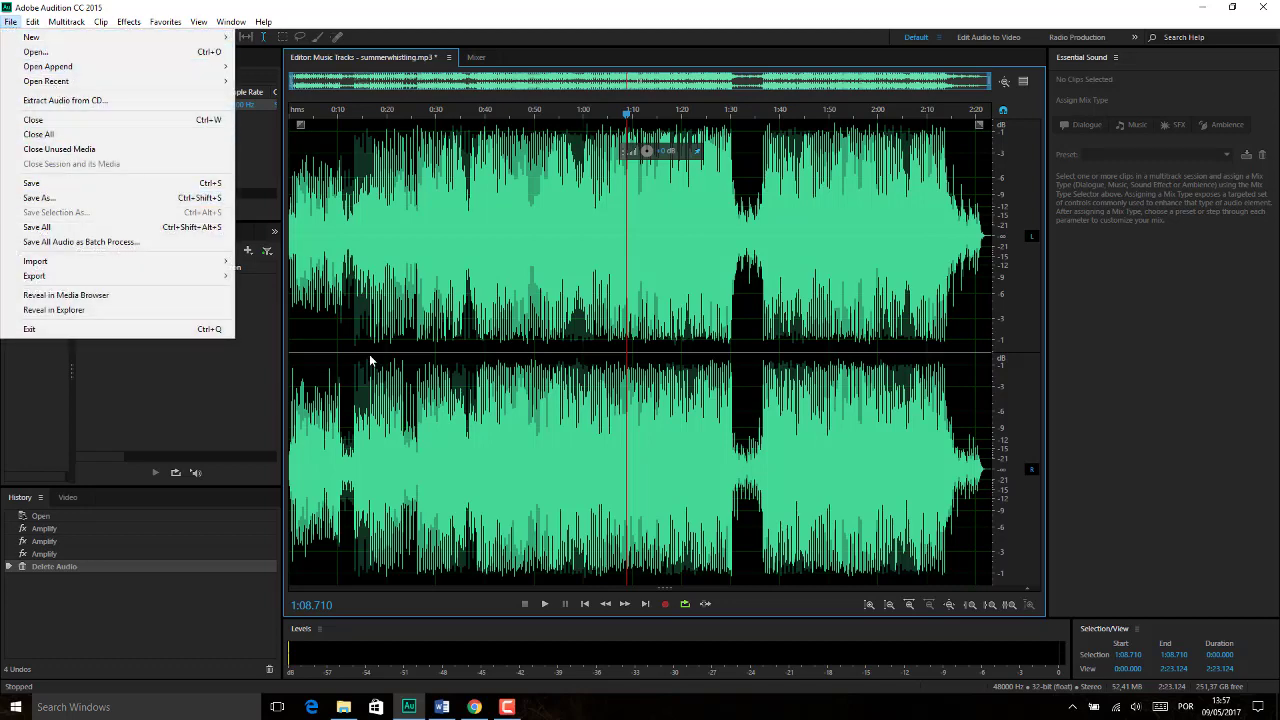
click(350, 362)
click(338, 362)
click(348, 358)
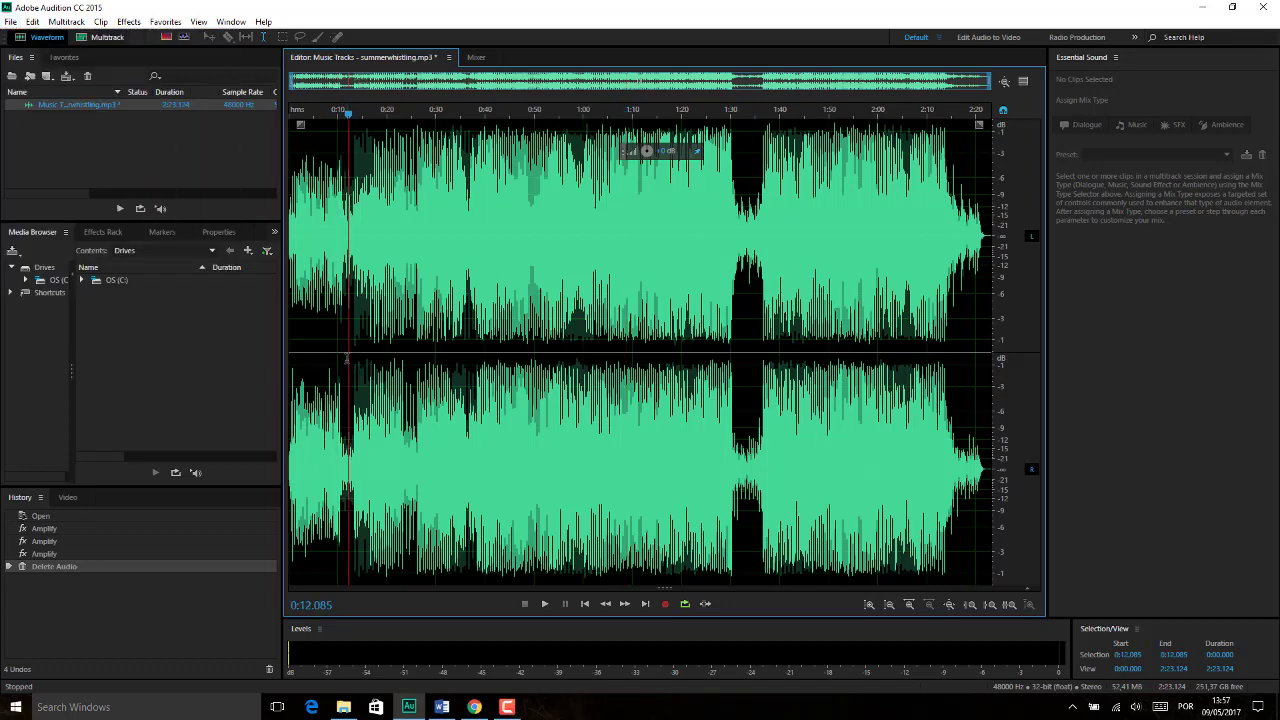
Step: Close the summerwhistling.mp3 track without saving its changes
click(122, 132)
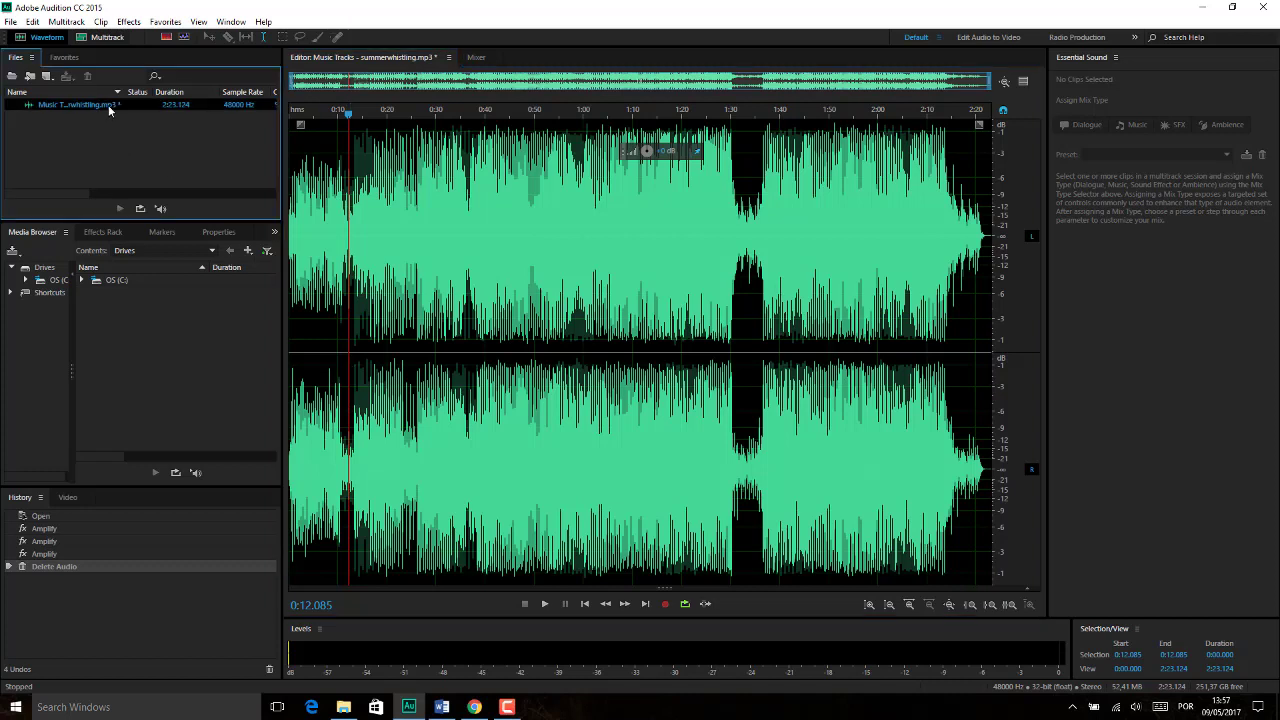
click(109, 108)
key(ctrl+w)
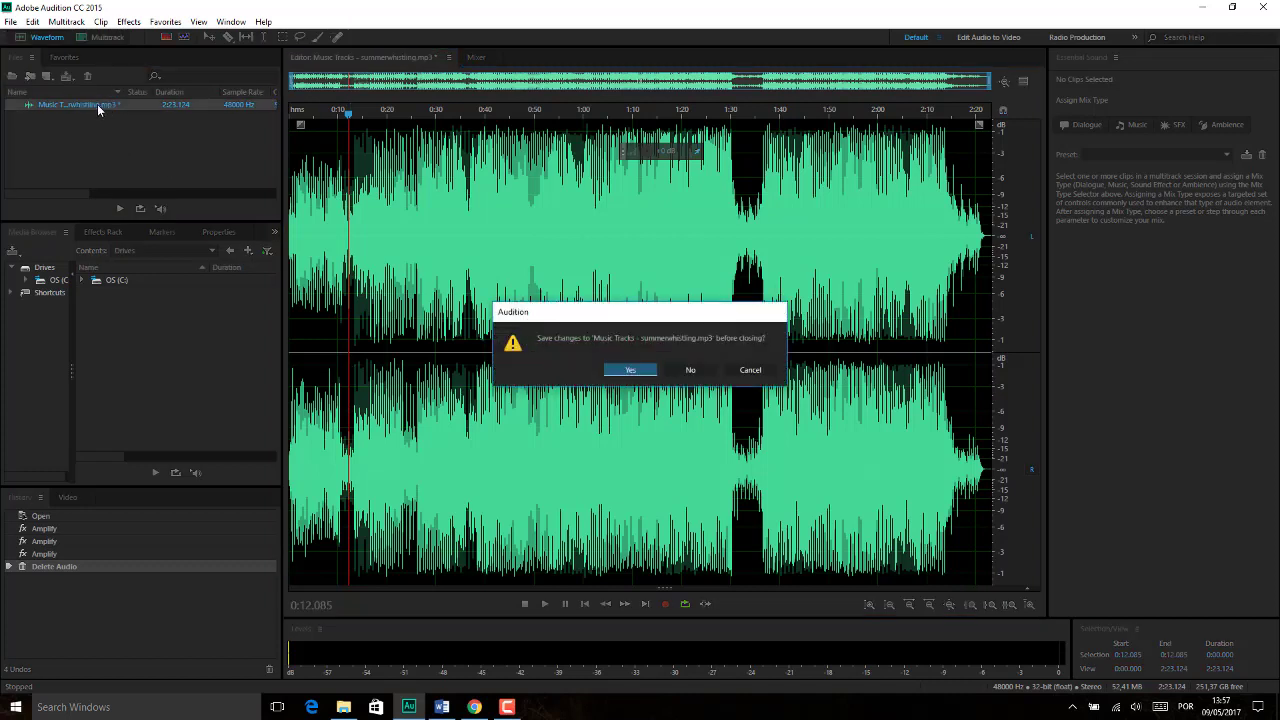
click(688, 372)
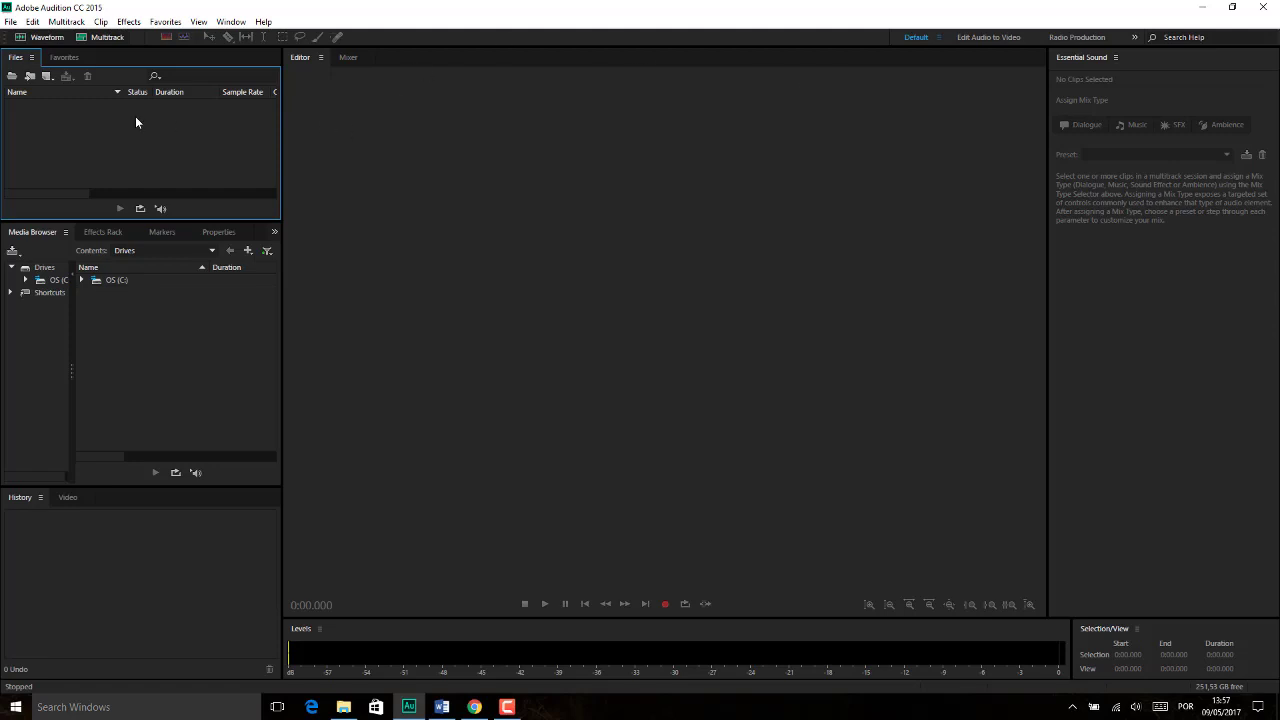
click(179, 369)
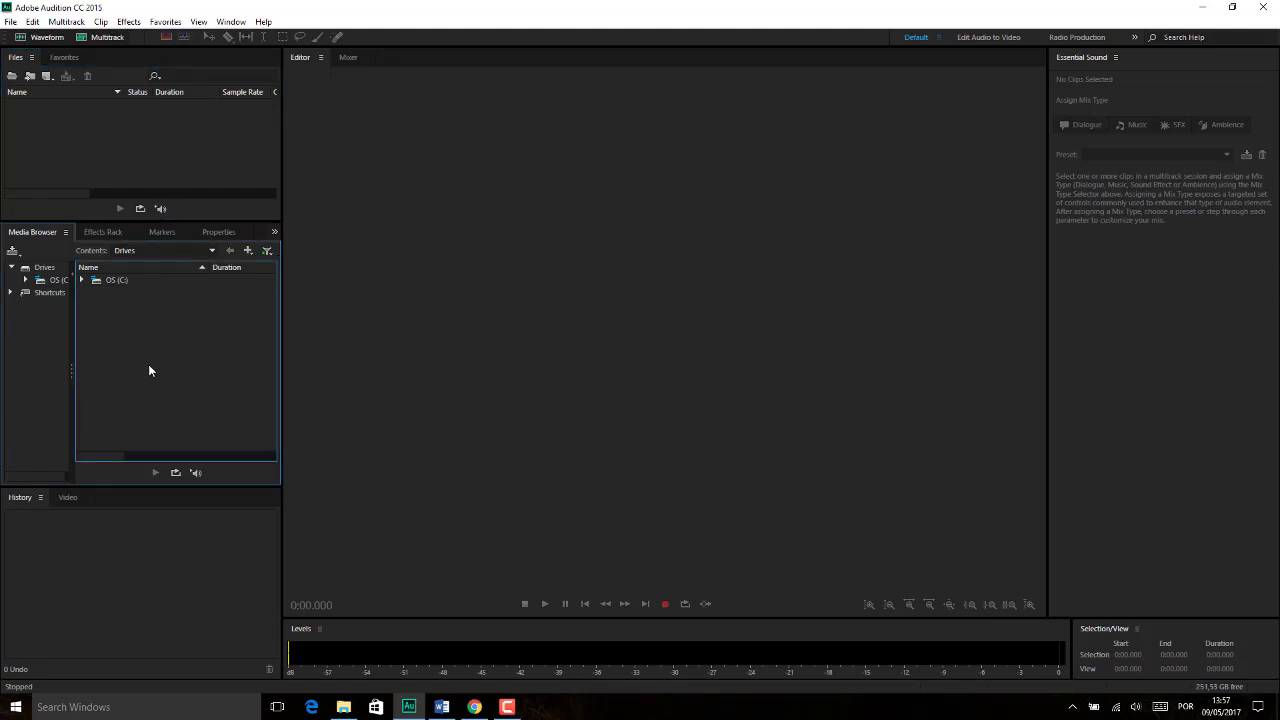
click(40, 374)
click(116, 344)
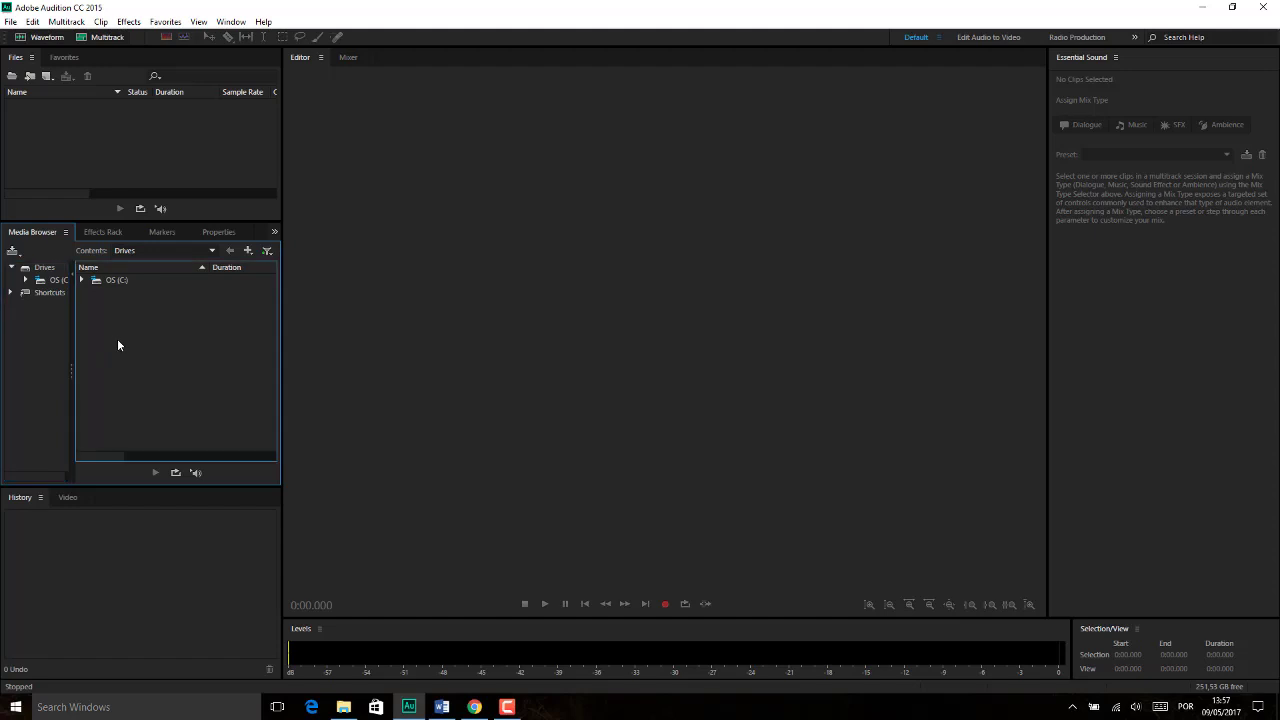